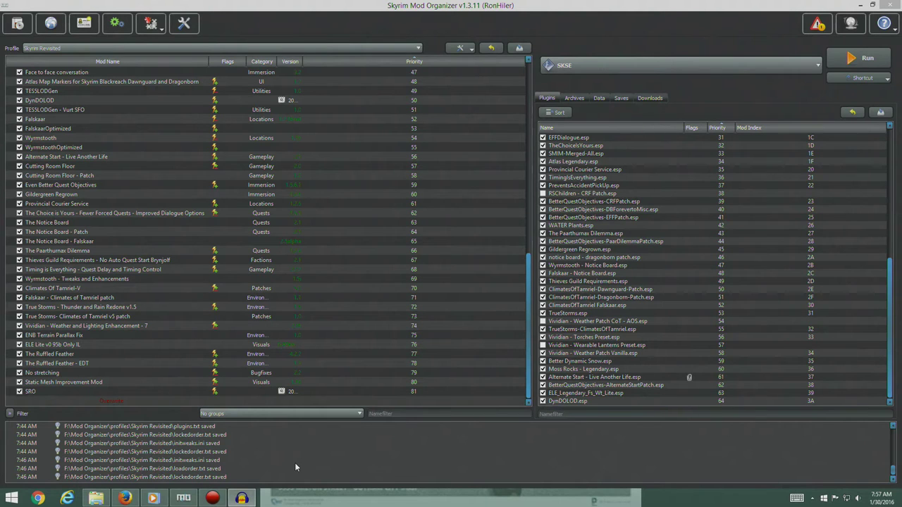
- Enable the RSChildren CRF Patch, Vividian Weather Patch CoT AOS and Vividian Wearable Lanterns plugins
click(543, 344)
click(543, 321)
click(543, 194)
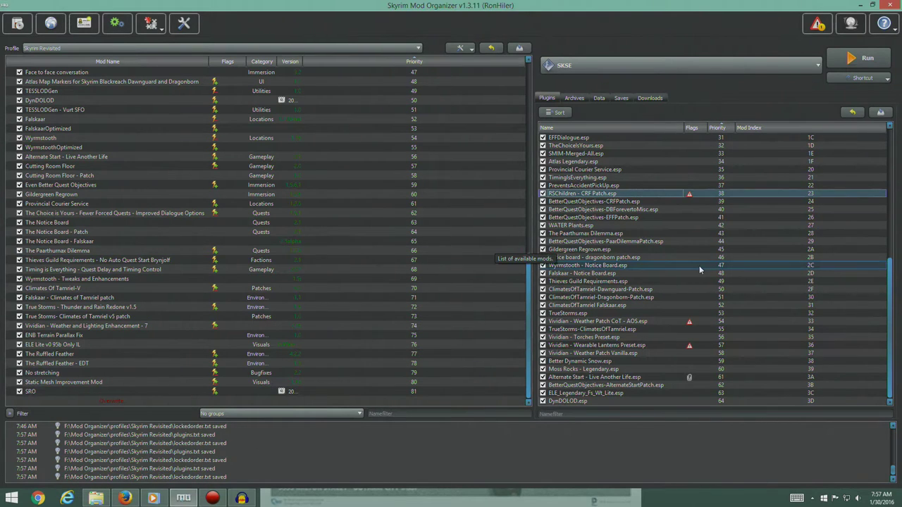
- Find Enhanced Lights and FX in the STEP guide and open its Nexus Mods page
click(125, 498)
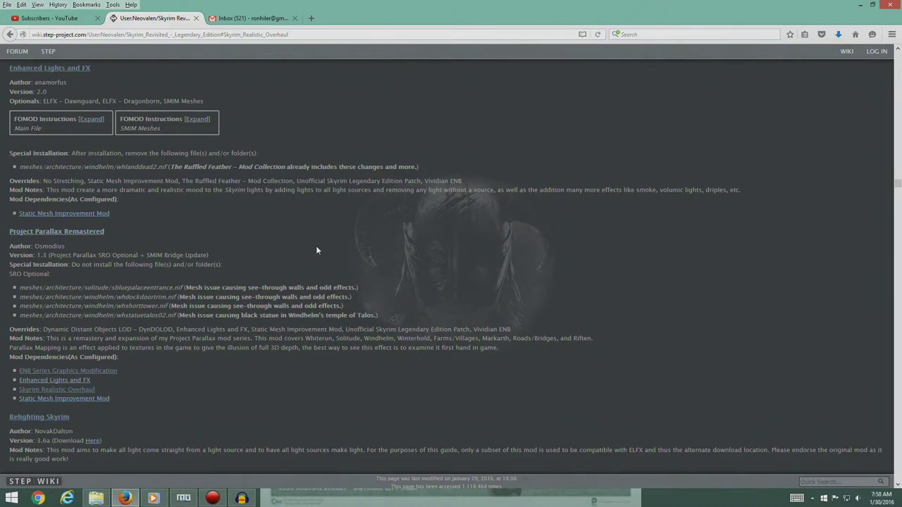
scroll(225, 245, up, 4)
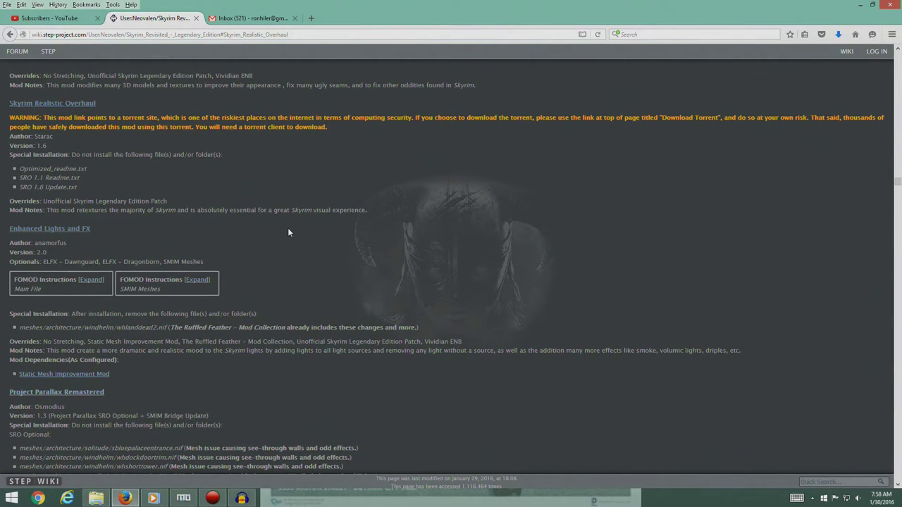
scroll(288, 232, down, 3)
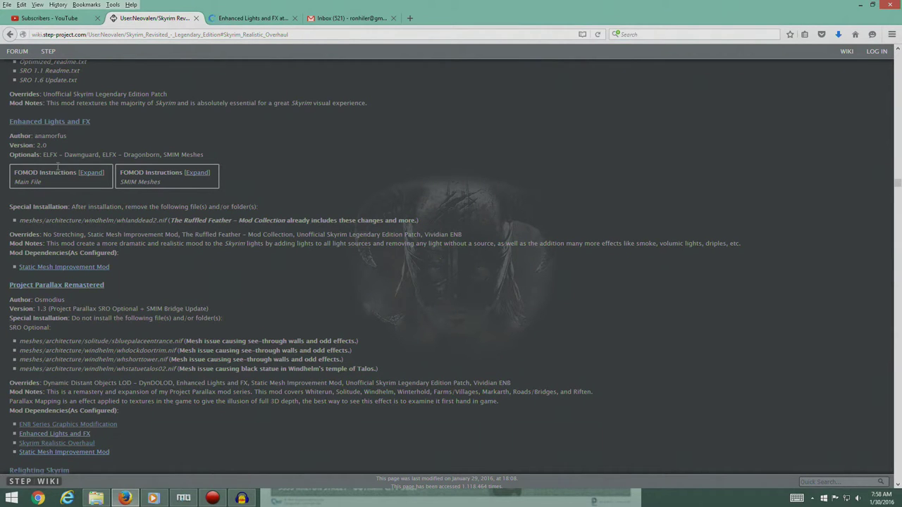
click(250, 17)
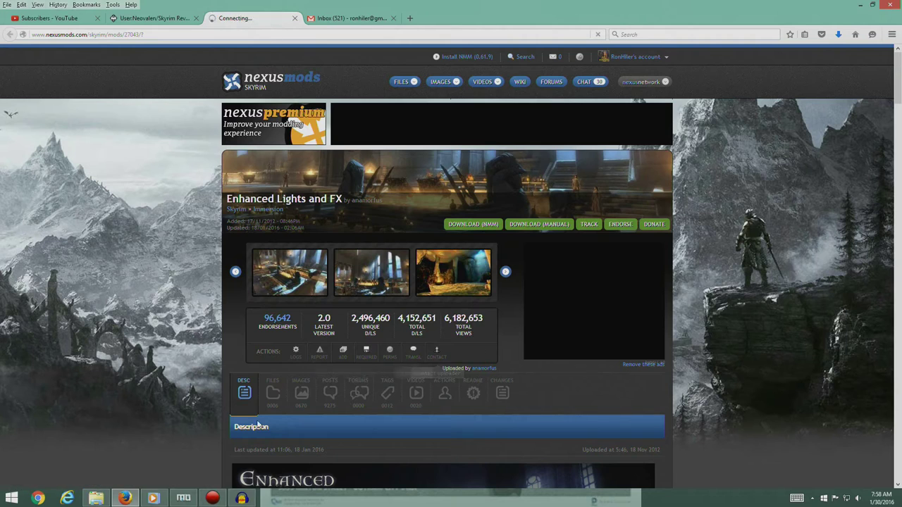
- Download the Enhanced Lights and FX 2.0 main file with the manager after checking the guide's notes
click(273, 393)
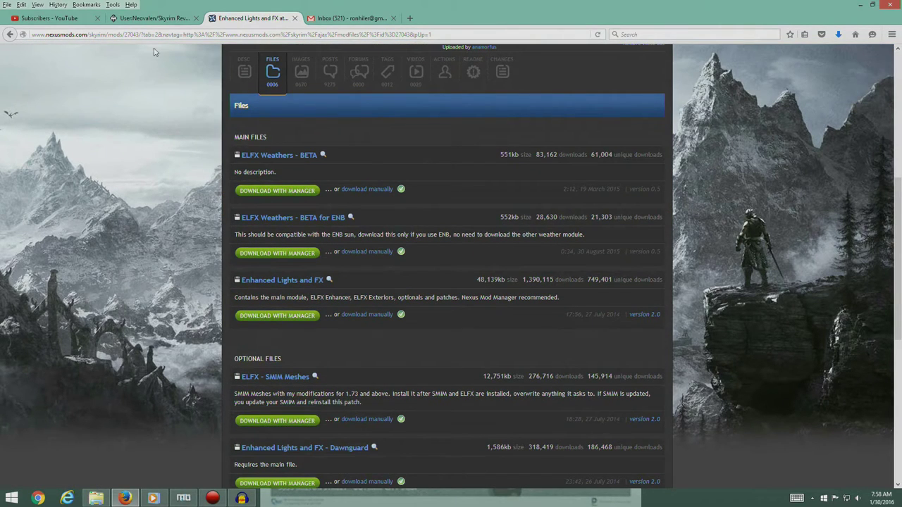
click(148, 17)
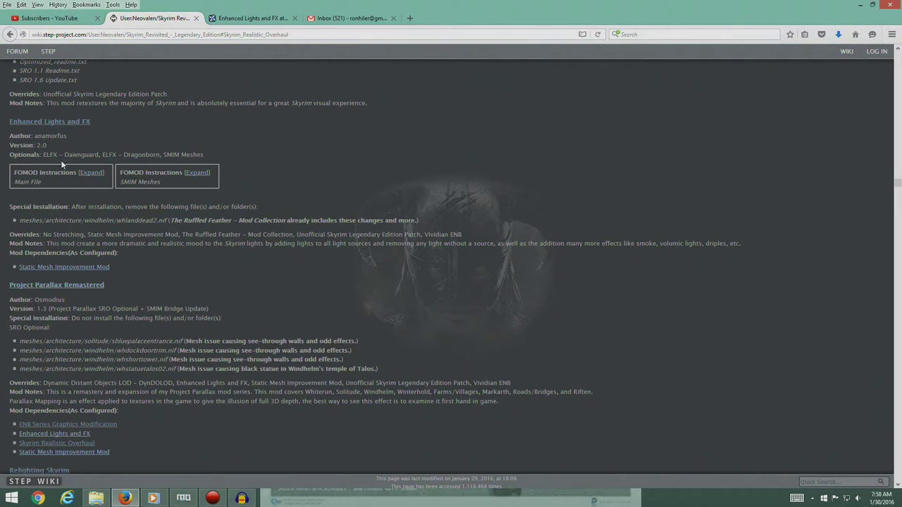
click(241, 18)
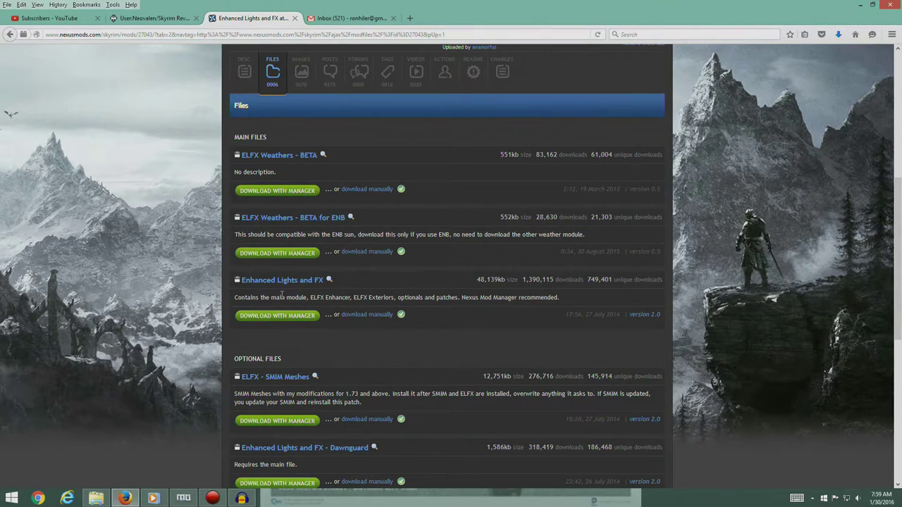
click(275, 316)
click(146, 19)
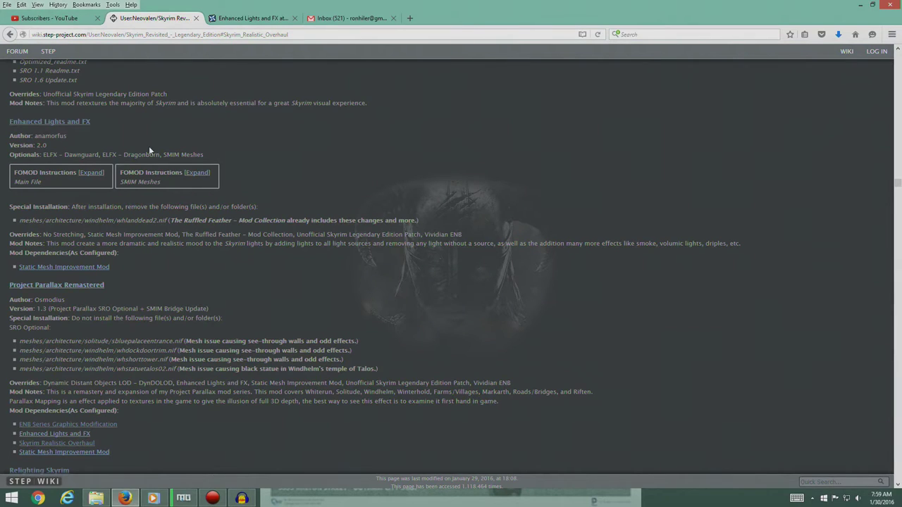
click(183, 498)
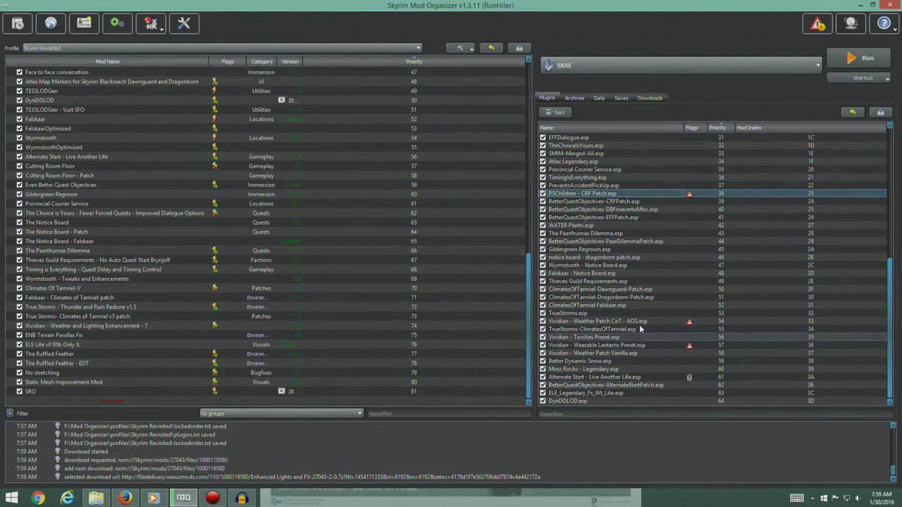
- Check the Enhanced Lights and FX download progress in Downloads, then return to the STEP guide
click(650, 99)
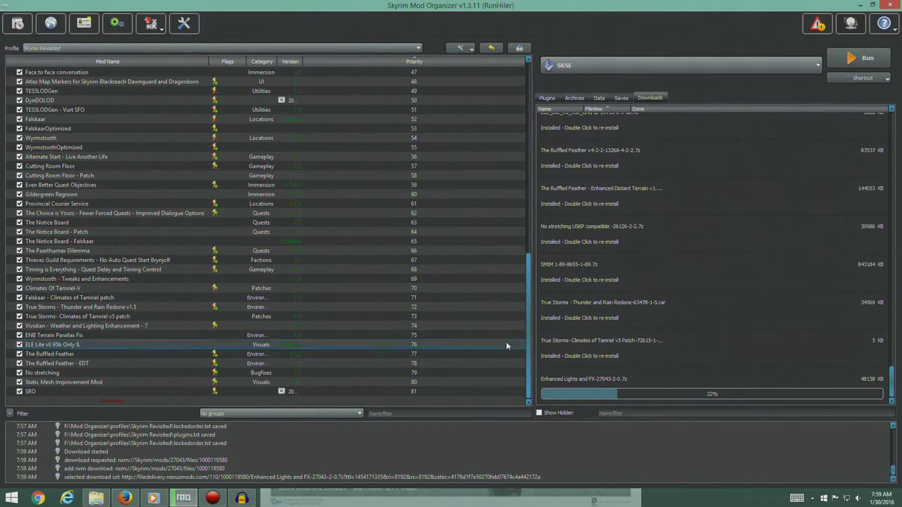
click(126, 499)
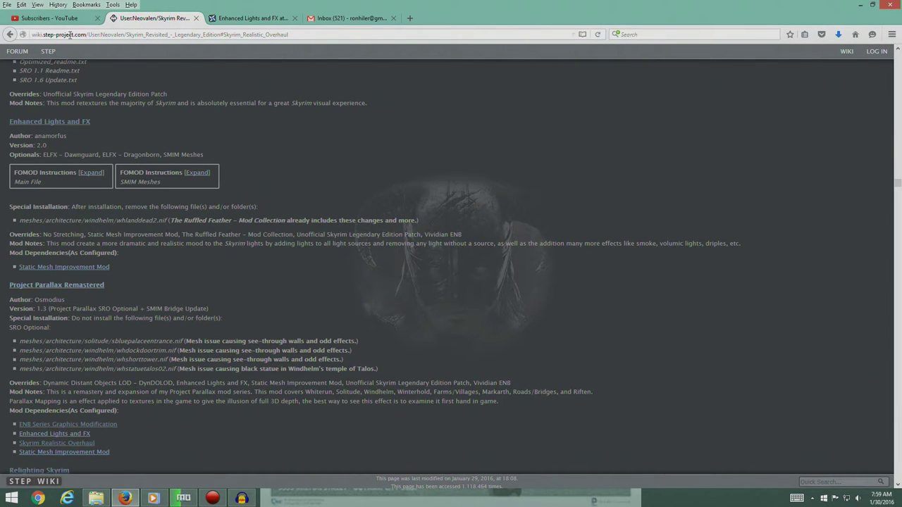
- Download the ELFX - SMIM Meshes, Dawnguard and Dragonborn optional files with the manager
click(255, 18)
scroll(393, 355, down, 5)
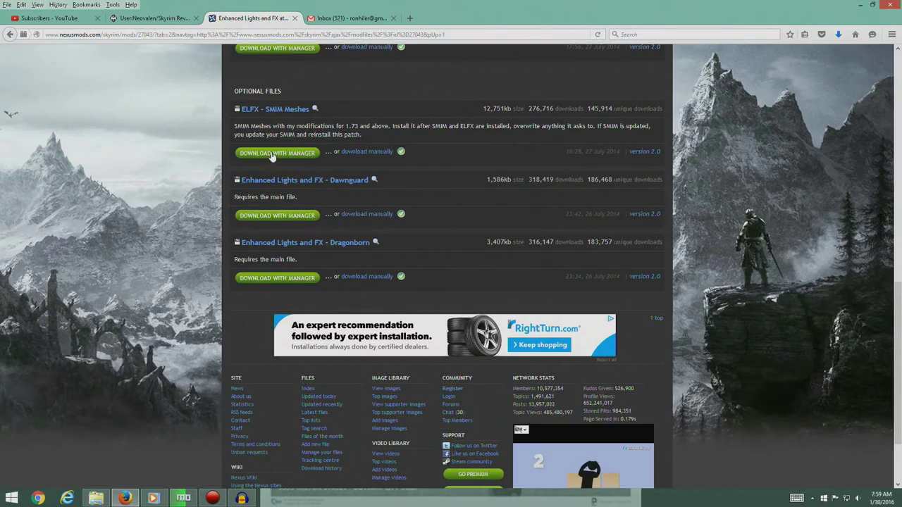
click(272, 159)
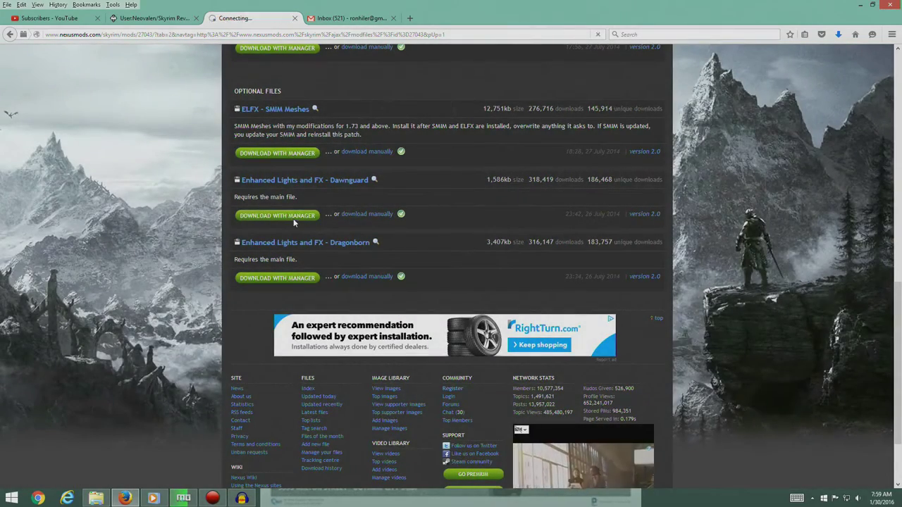
click(294, 218)
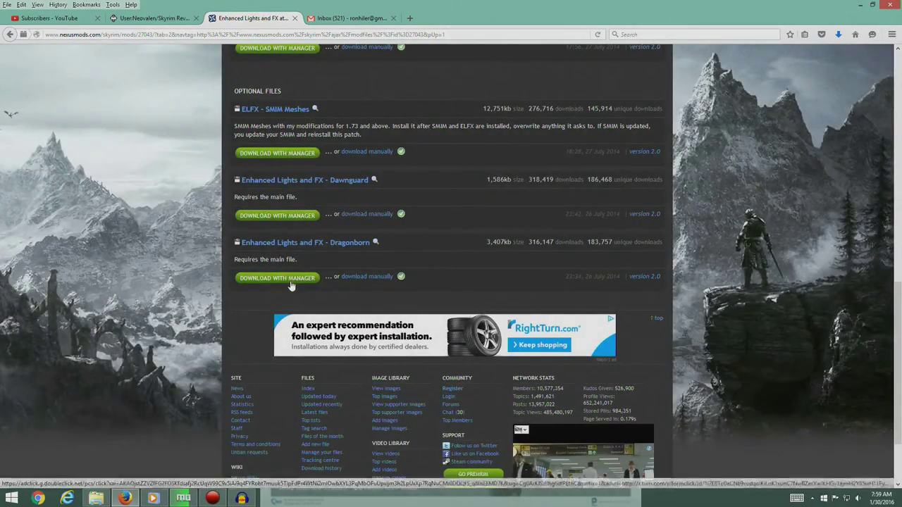
click(290, 281)
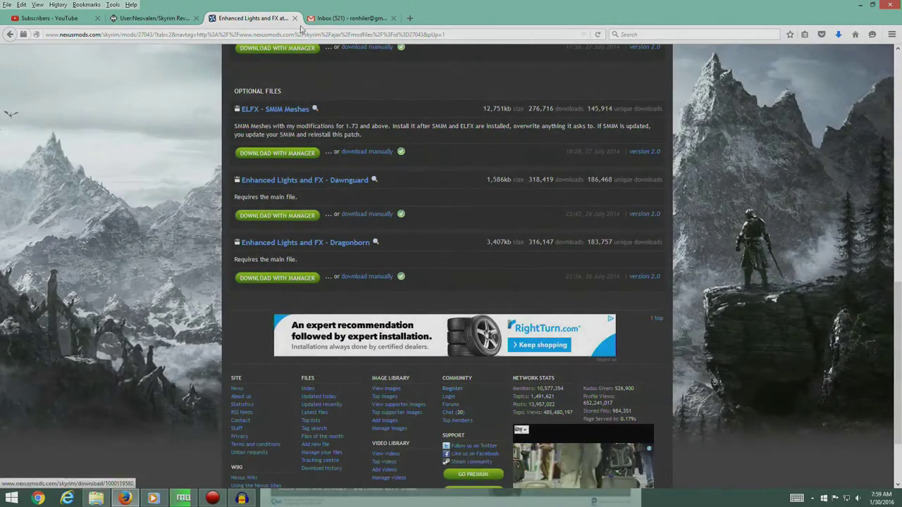
key(ctrl+shift+Tab)
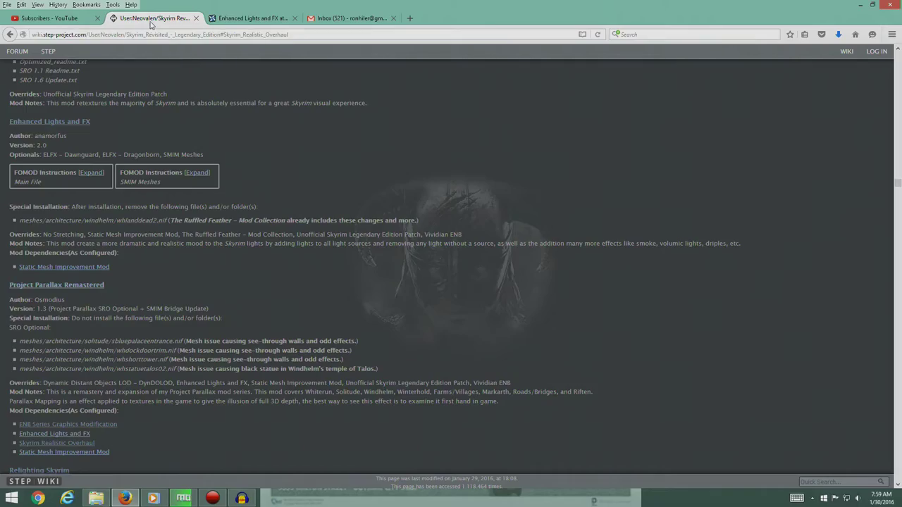
click(188, 496)
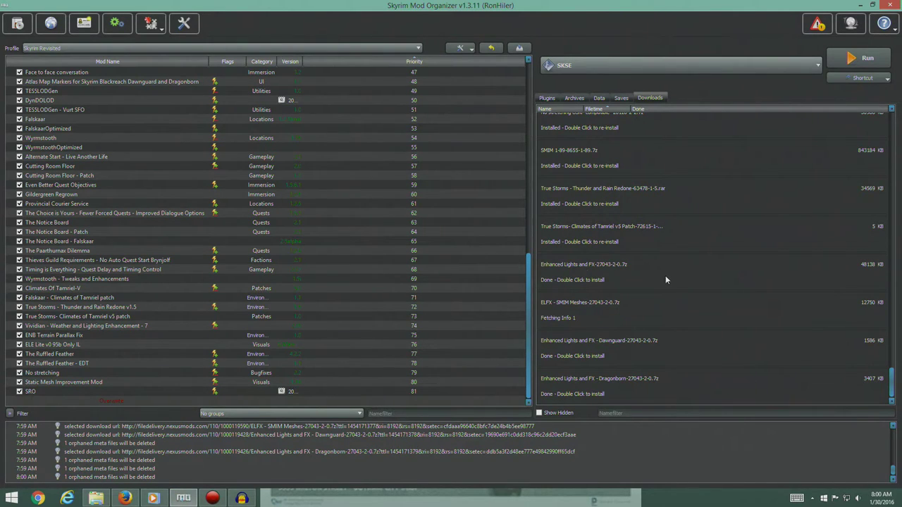
- Install Enhanced Lights and FX with the ELFX - Exteriors option, following the guide's installer notes
double_click(621, 272)
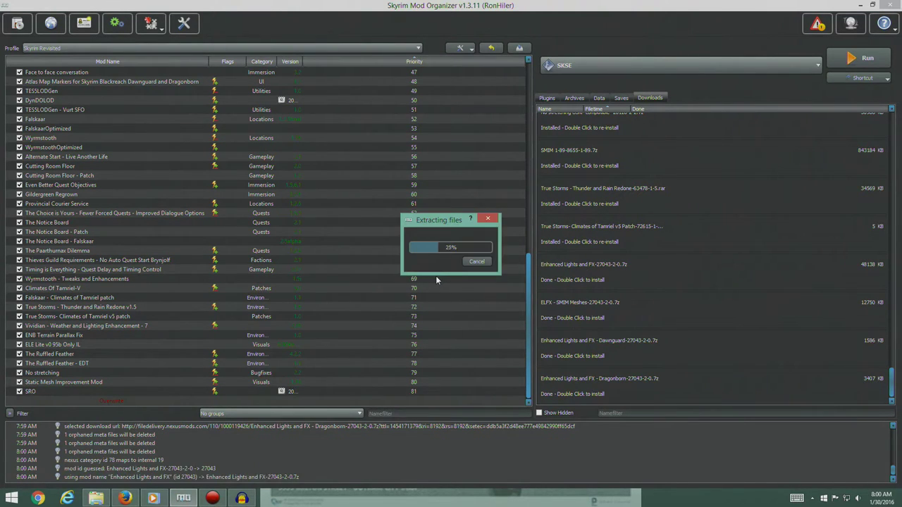
click(124, 498)
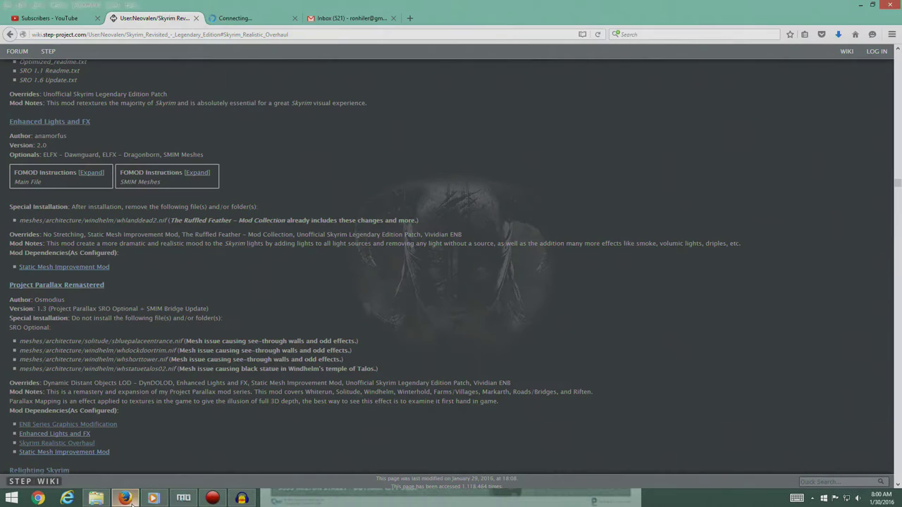
click(92, 173)
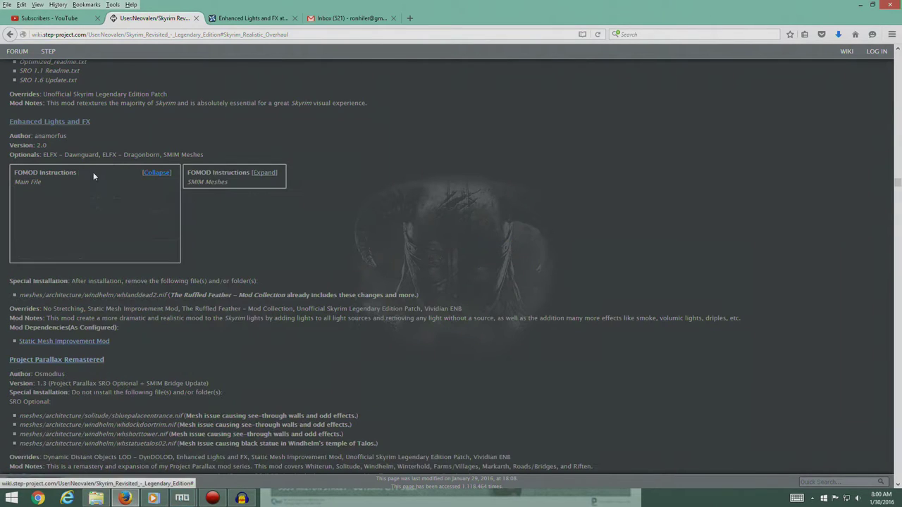
mouse_move(182, 498)
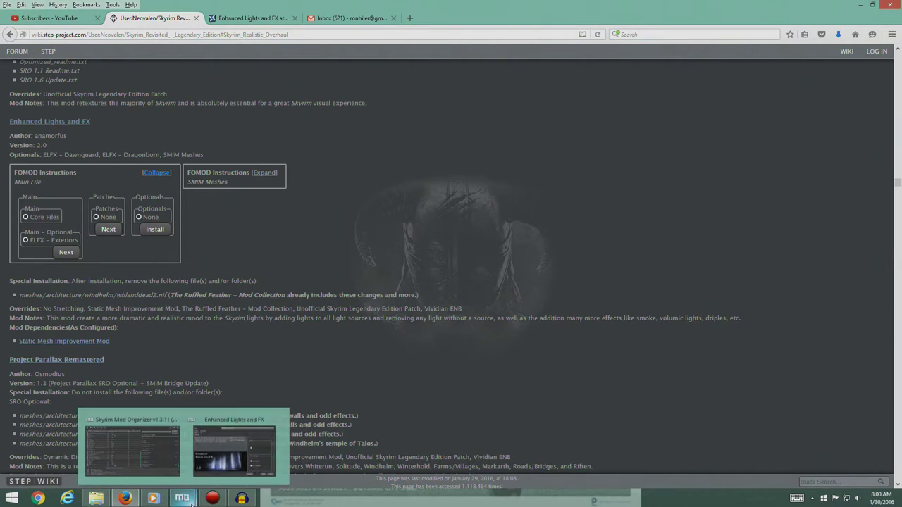
click(221, 470)
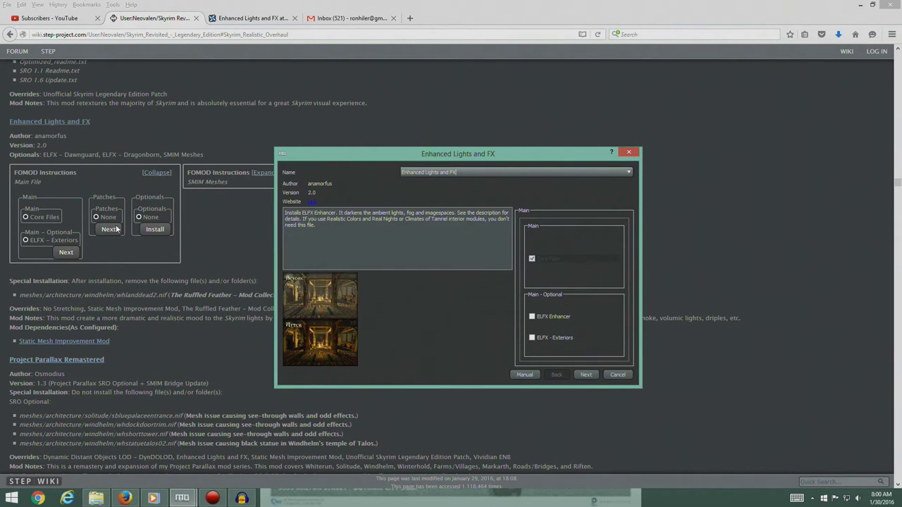
click(532, 339)
click(586, 374)
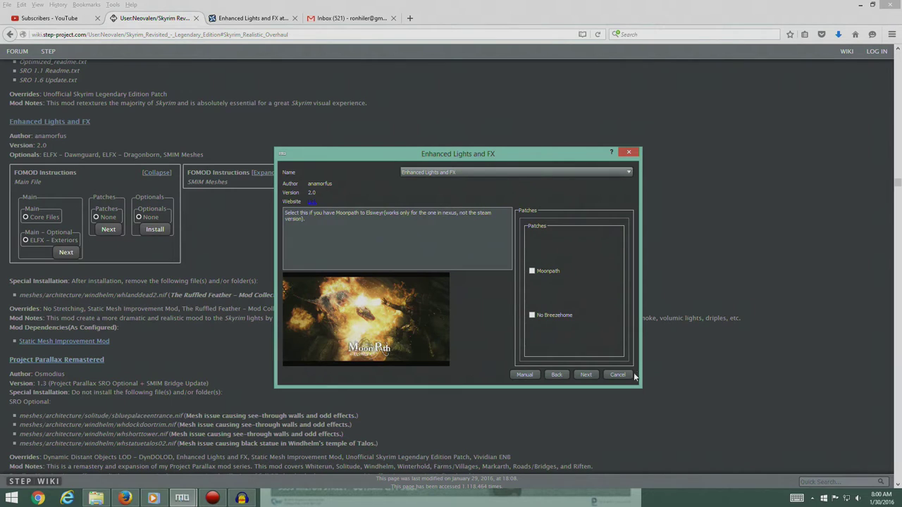
click(586, 374)
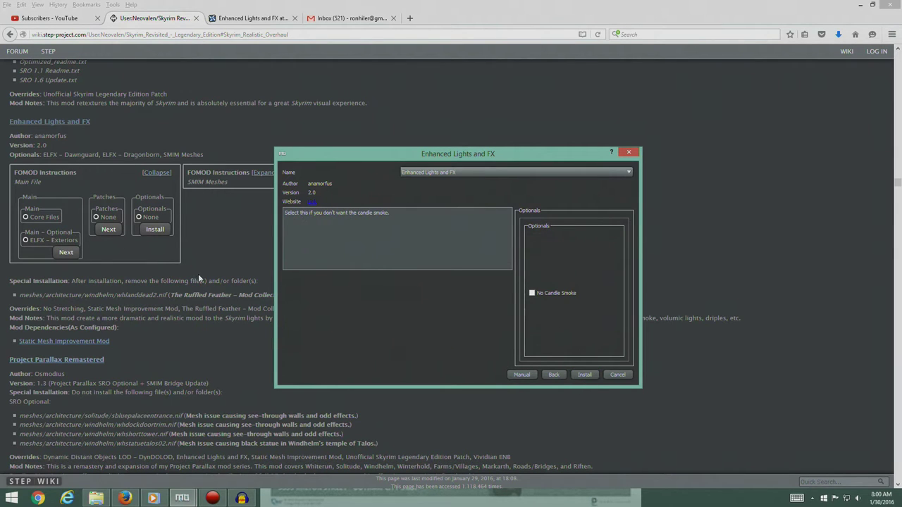
click(584, 374)
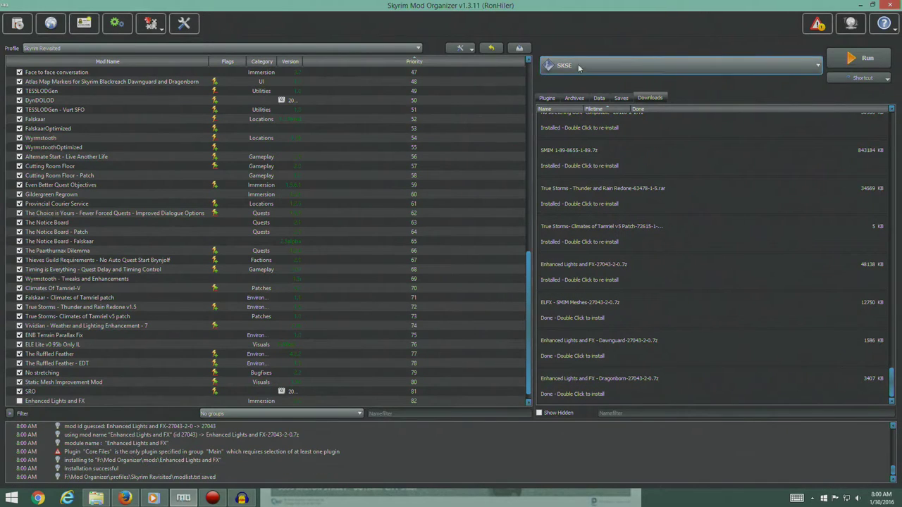
- Enable the Enhanced Lights and FX mod and check its plugins in the list
click(547, 98)
scroll(395, 346, down, 1)
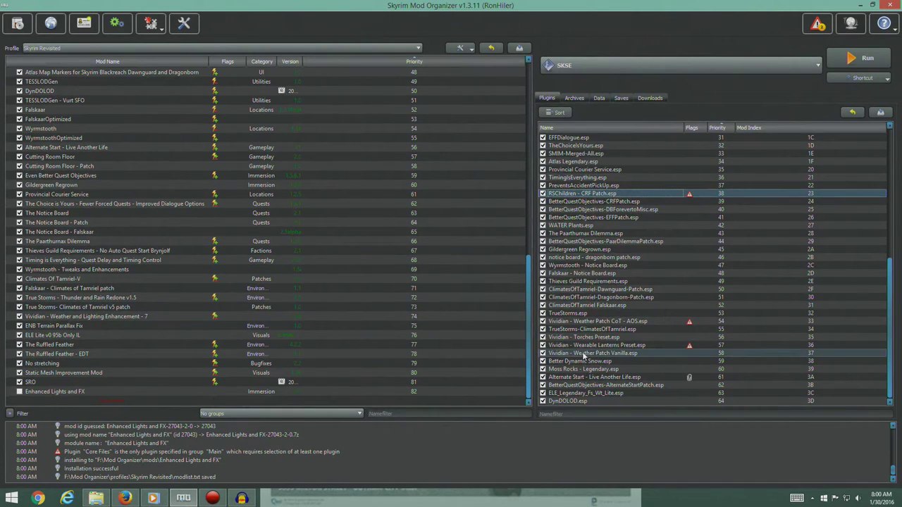
click(19, 391)
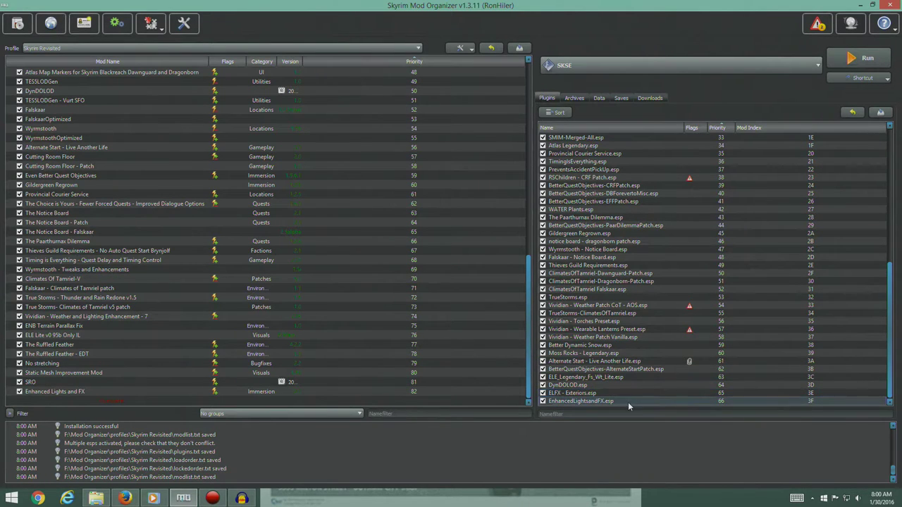
click(649, 99)
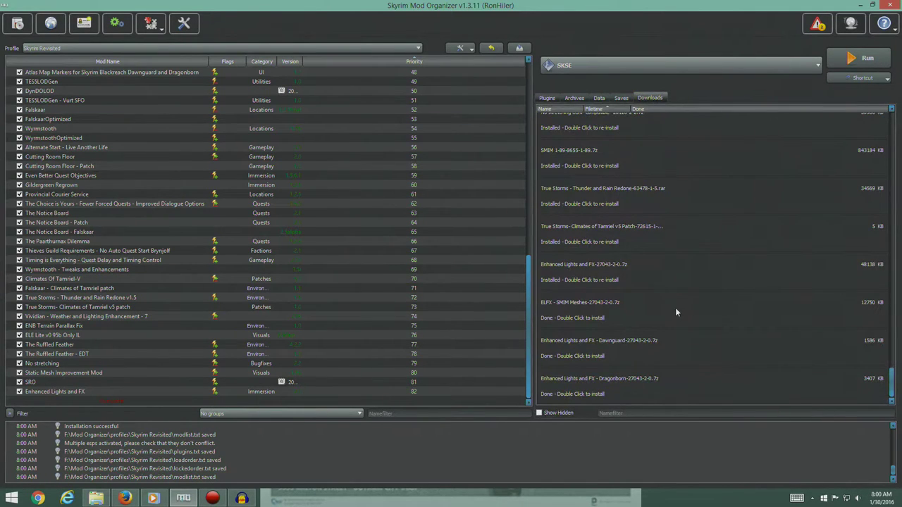
- Install the ELFX Dawnguard archive manually, setting its Data folder as the data directory
click(125, 498)
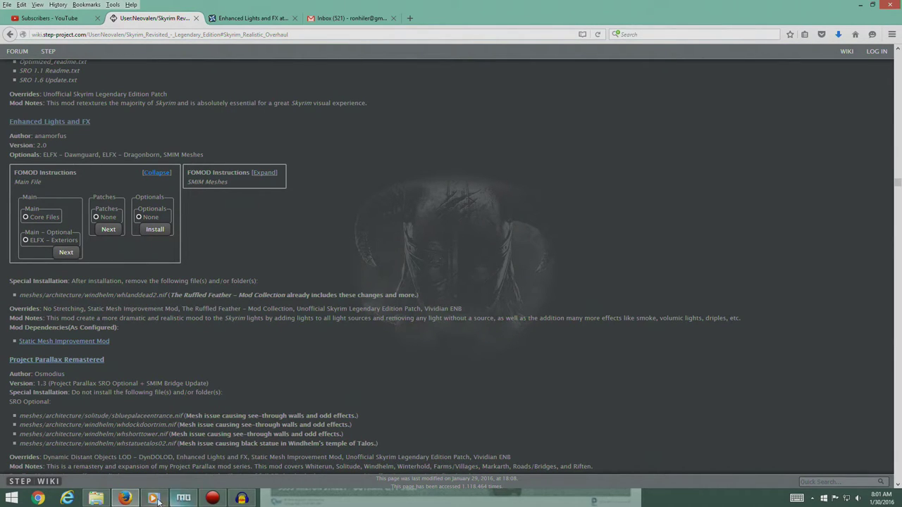
mouse_move(125, 498)
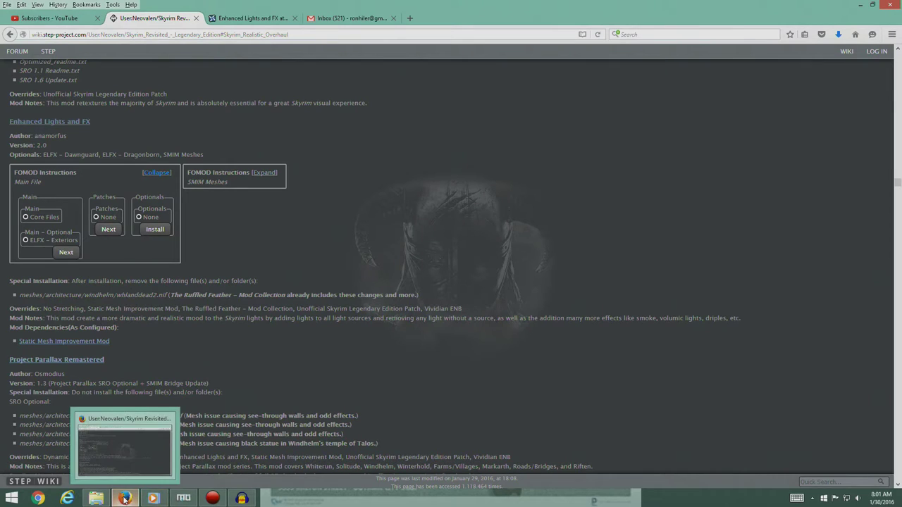
click(183, 498)
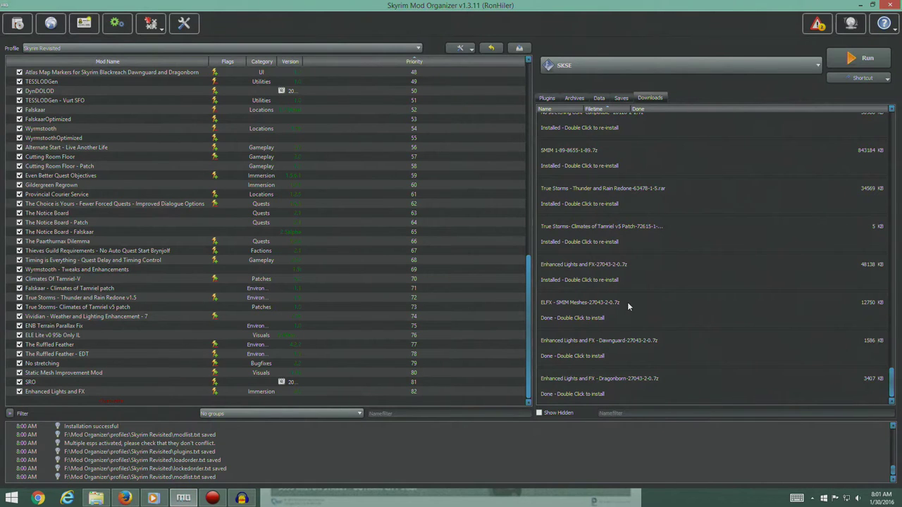
double_click(617, 356)
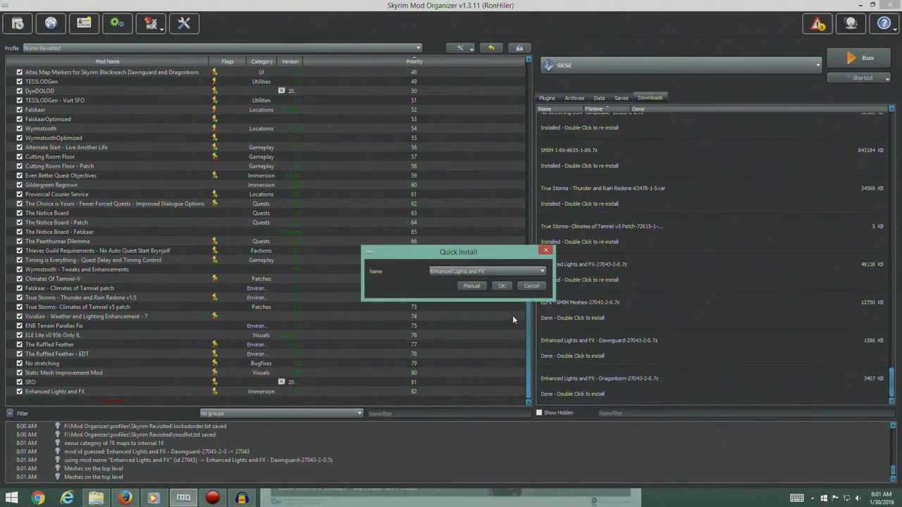
click(472, 288)
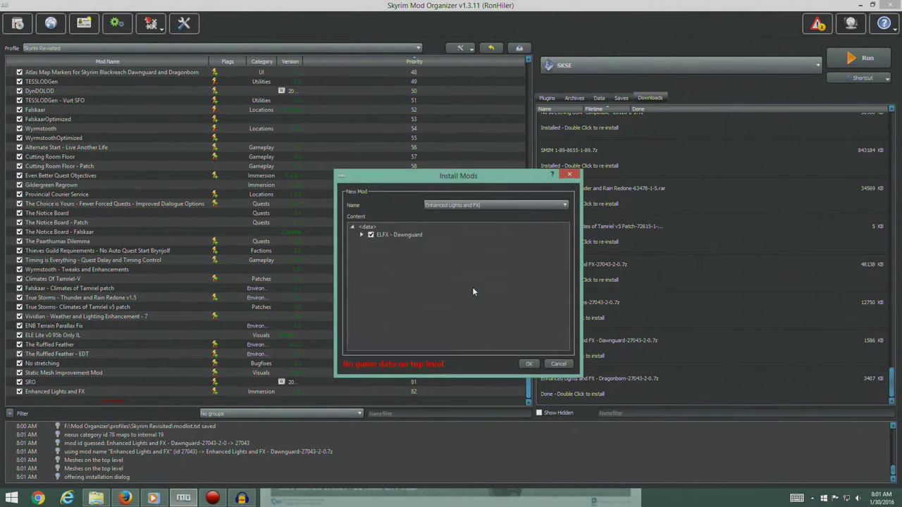
double_click(387, 236)
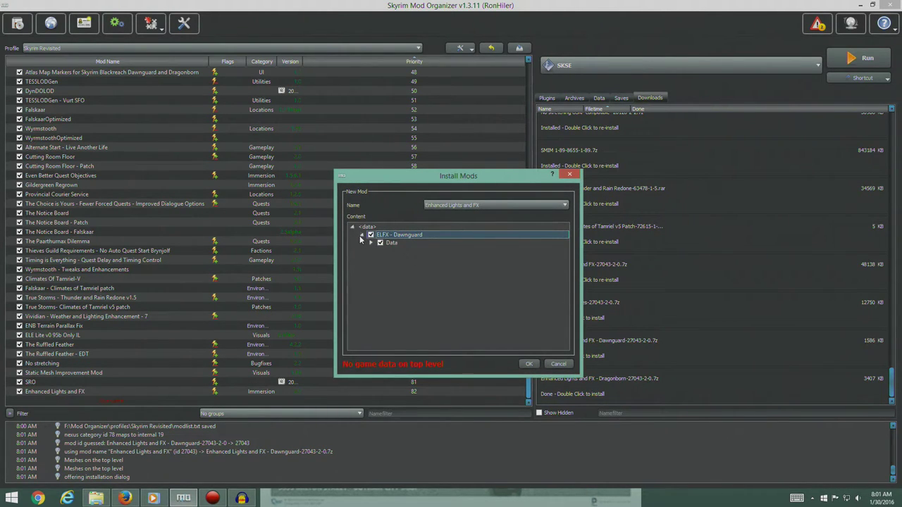
right_click(385, 245)
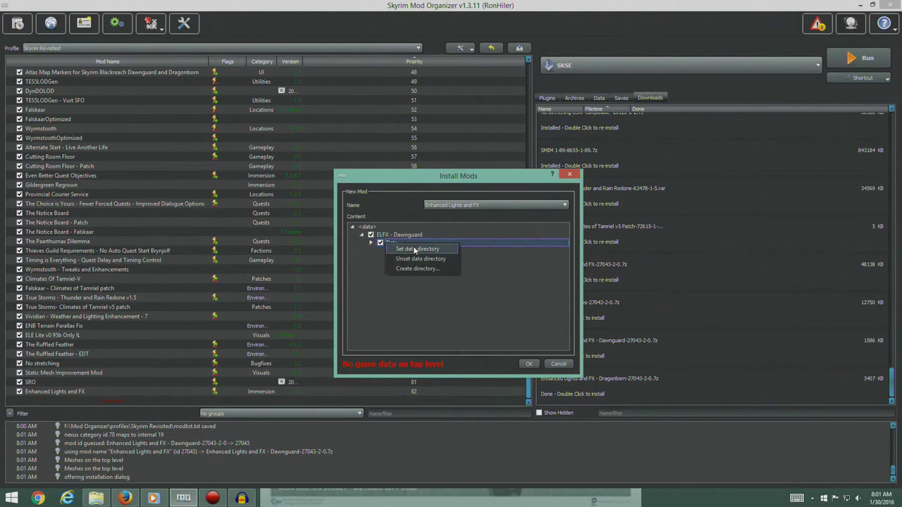
click(413, 249)
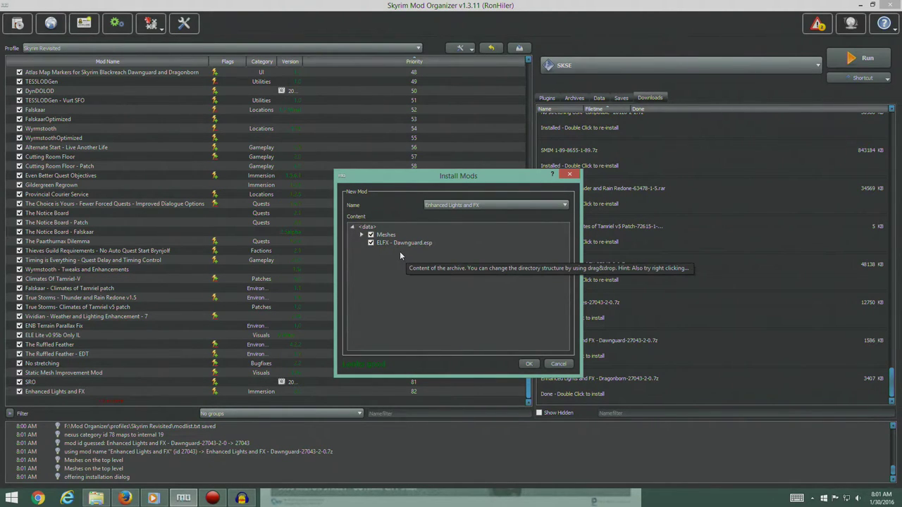
click(530, 364)
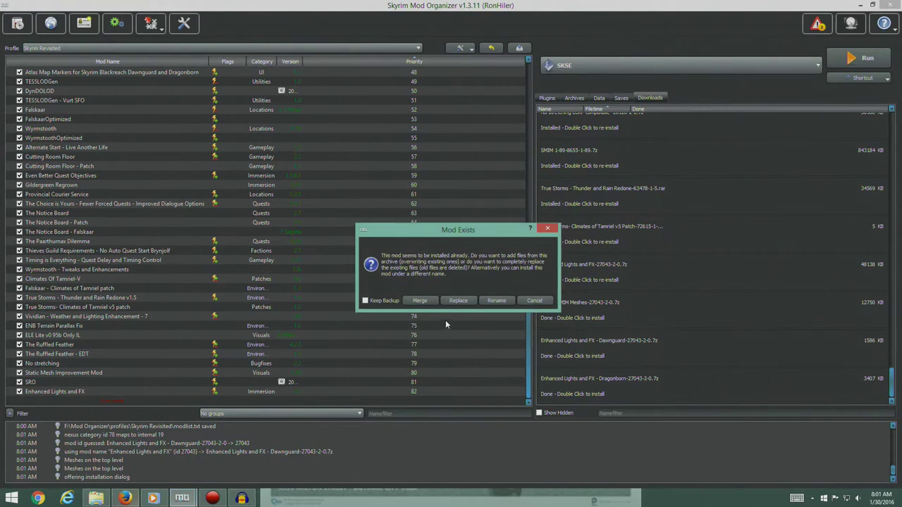
- Save it as a separate mod named 'Enhanced Lights and FX - Dawnguard'
click(496, 301)
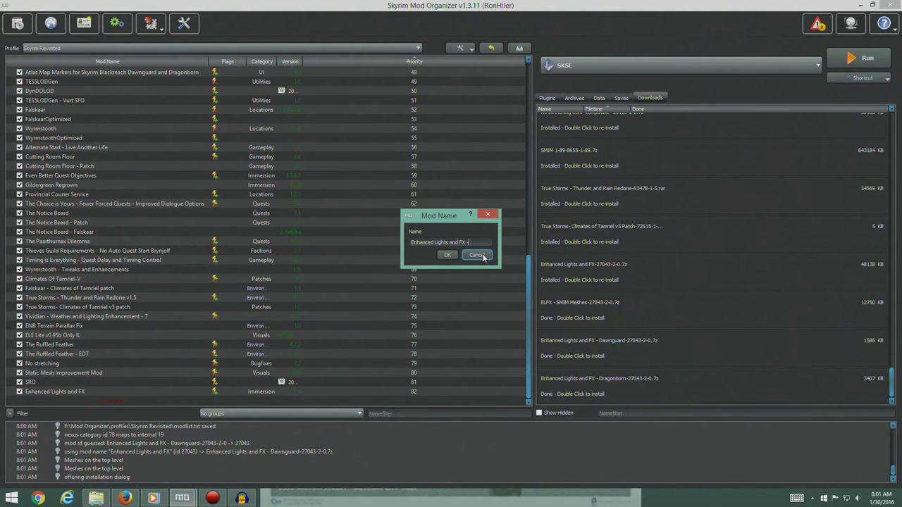
text(- Dawnguard)
key(Return)
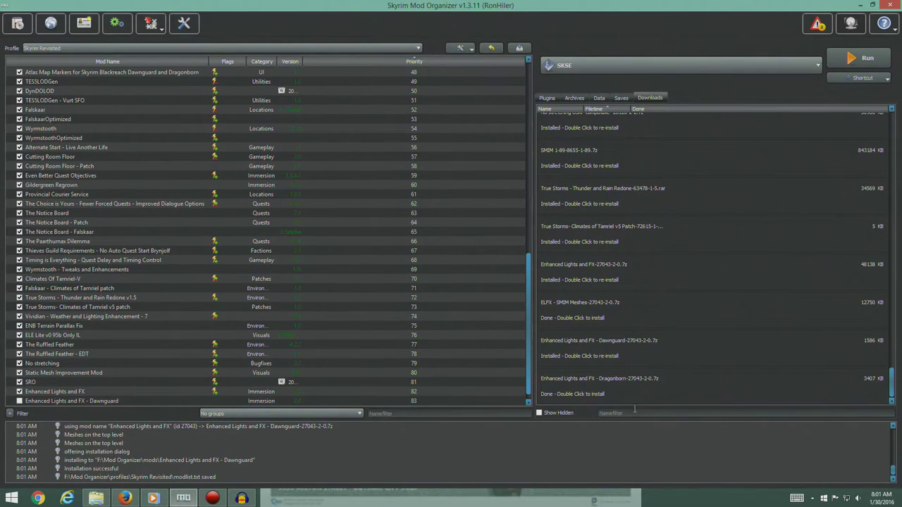
double_click(604, 392)
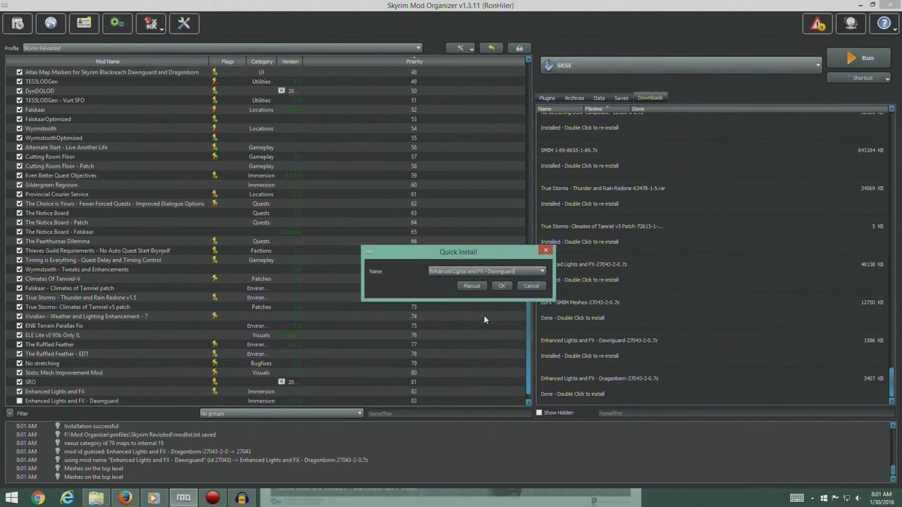
- Install the ELFX Dragonborn archive manually with its Data folder as the data root
click(478, 288)
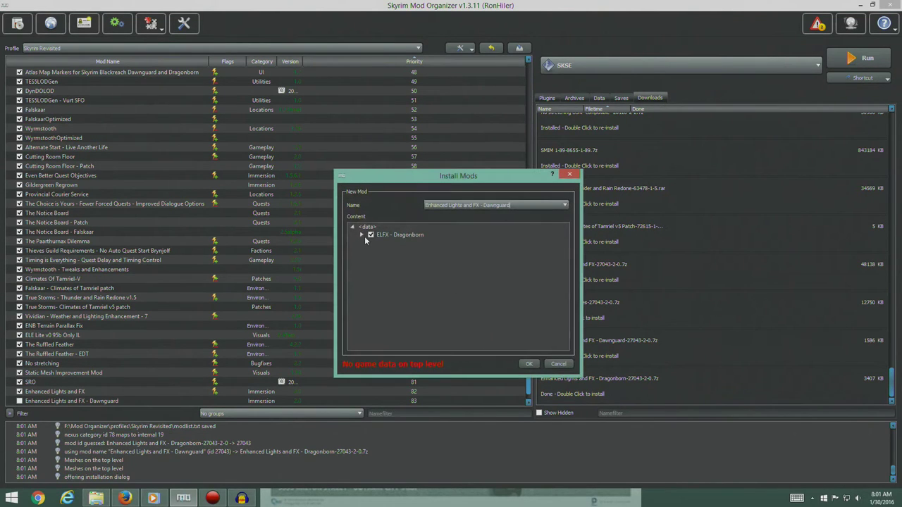
right_click(399, 230)
click(408, 238)
click(361, 234)
right_click(380, 234)
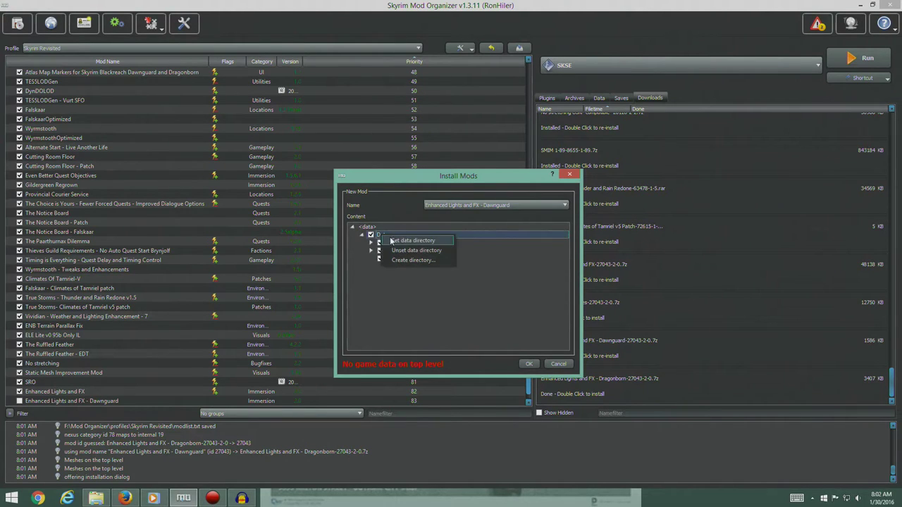
click(392, 238)
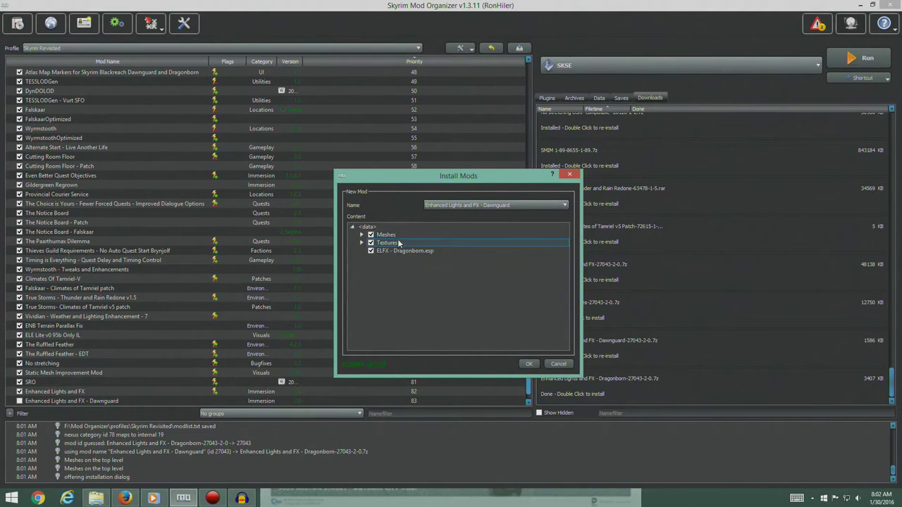
click(529, 365)
- Save it as a new mod 'Enhanced Lights and FX - Dragonborn' and enable it
click(487, 303)
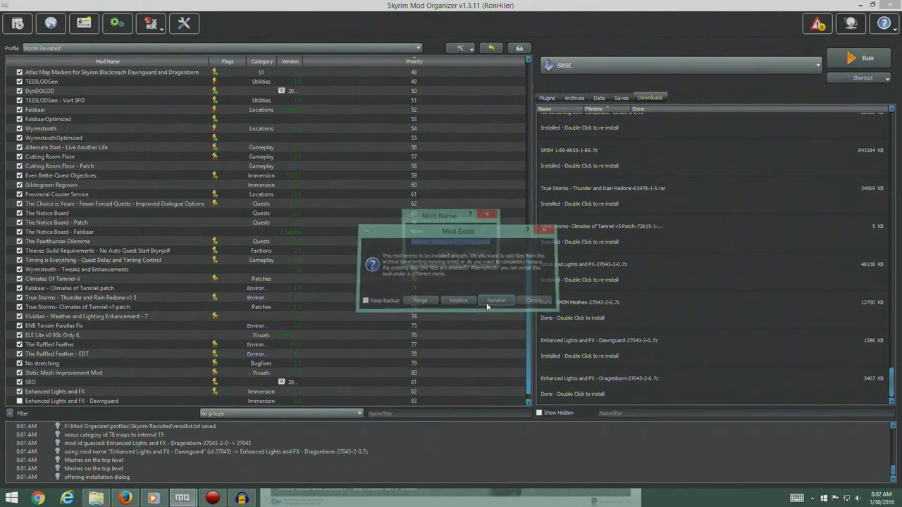
double_click(465, 245)
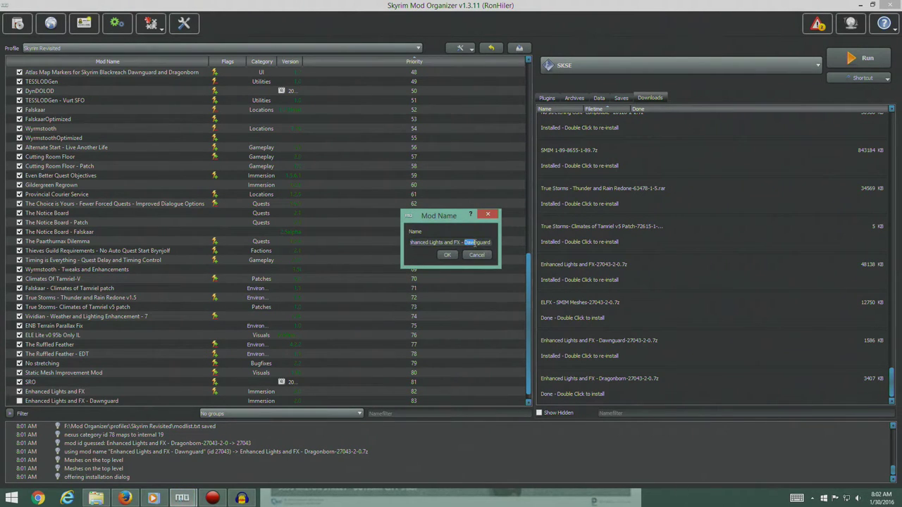
text(Dragonborn)
click(445, 254)
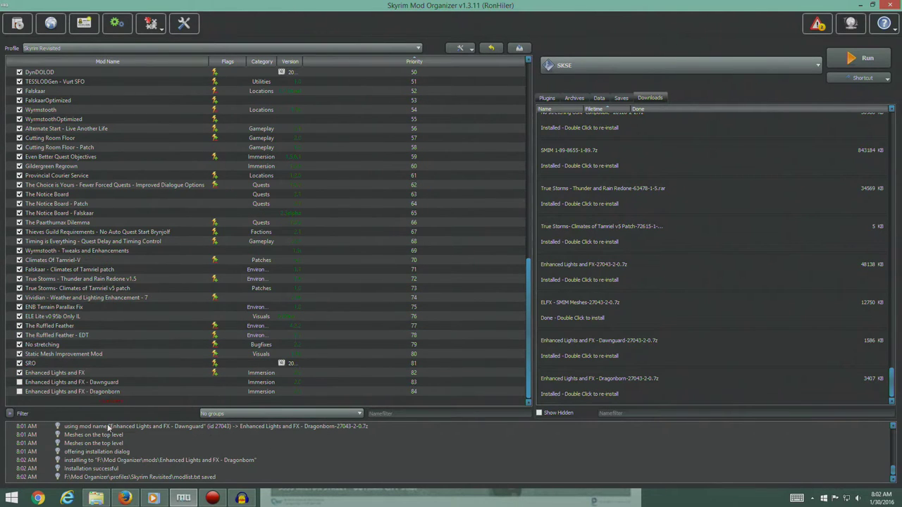
click(19, 391)
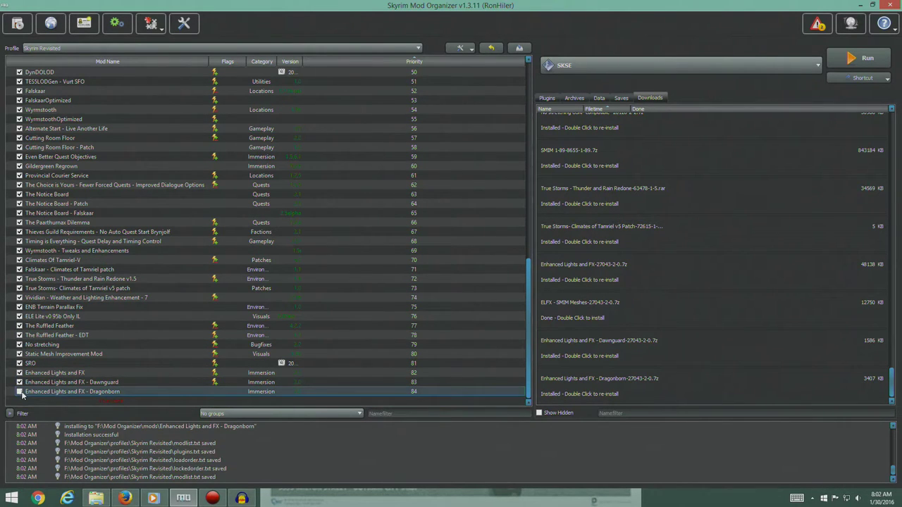
- Verify the ELFX Dawnguard and Dragonborn plugins are listed, then start the ELFX - SMIM Meshes install
click(547, 98)
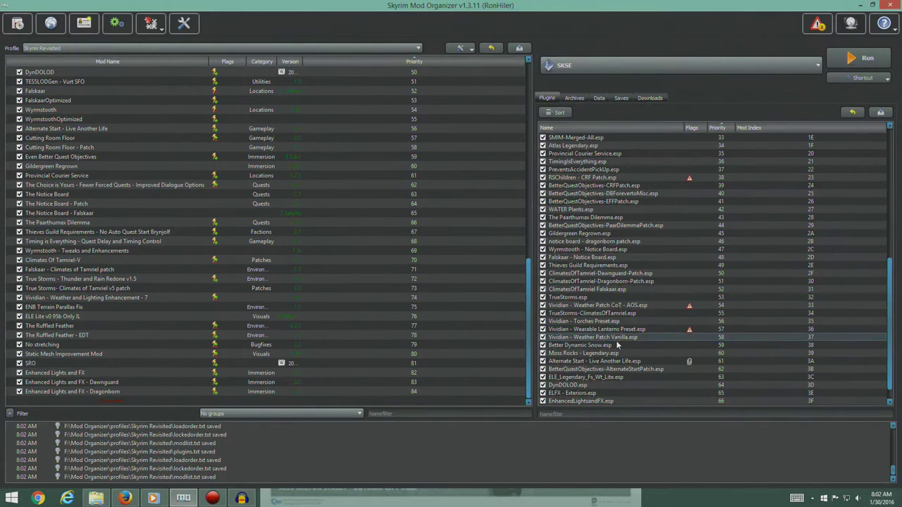
scroll(616, 345, down, 1)
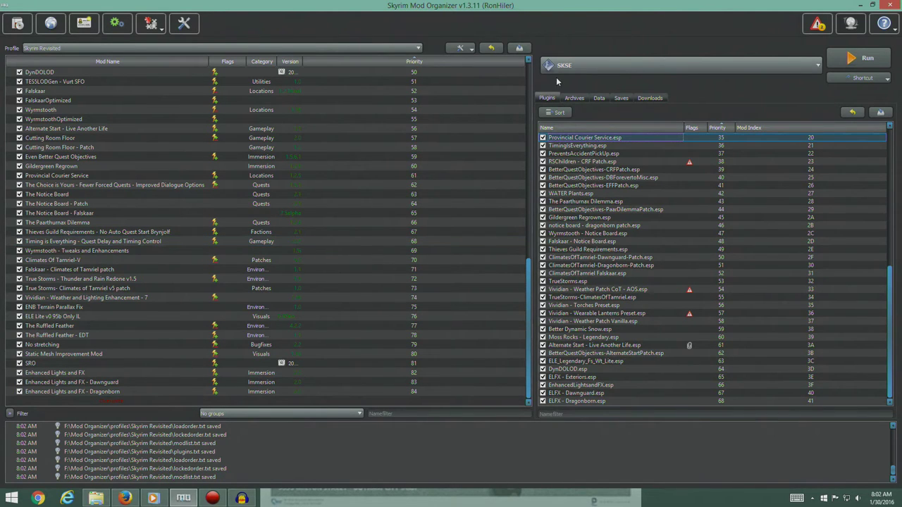
click(648, 99)
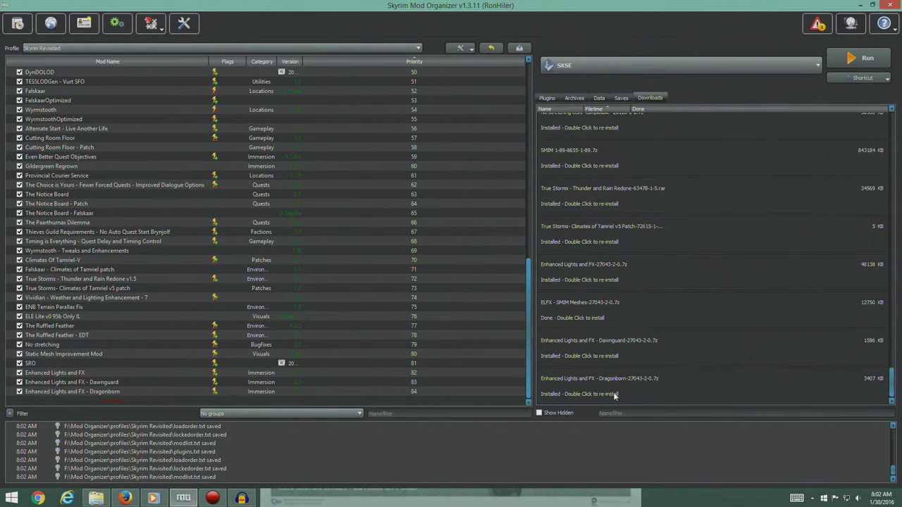
double_click(572, 306)
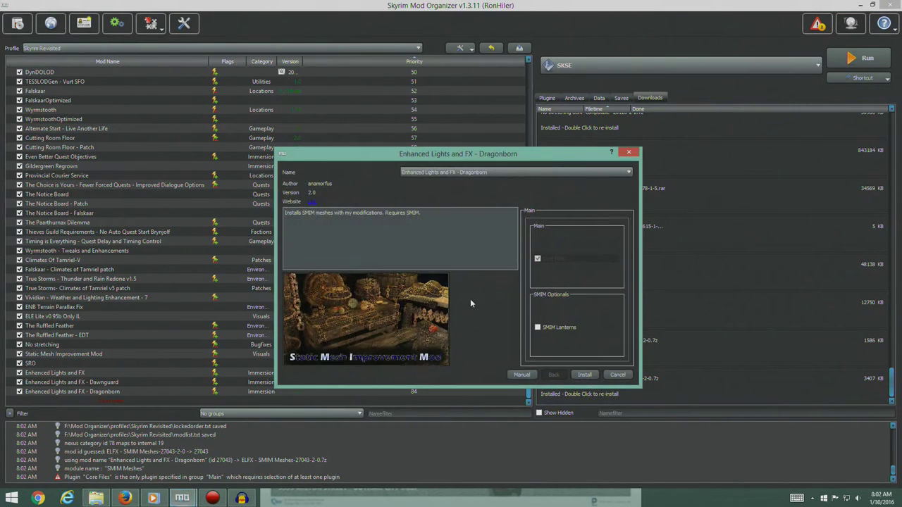
- Install ELFX - SMIM Meshes with the SMIM Lanterns option, per the STEP guide
drag(436, 157, 601, 138)
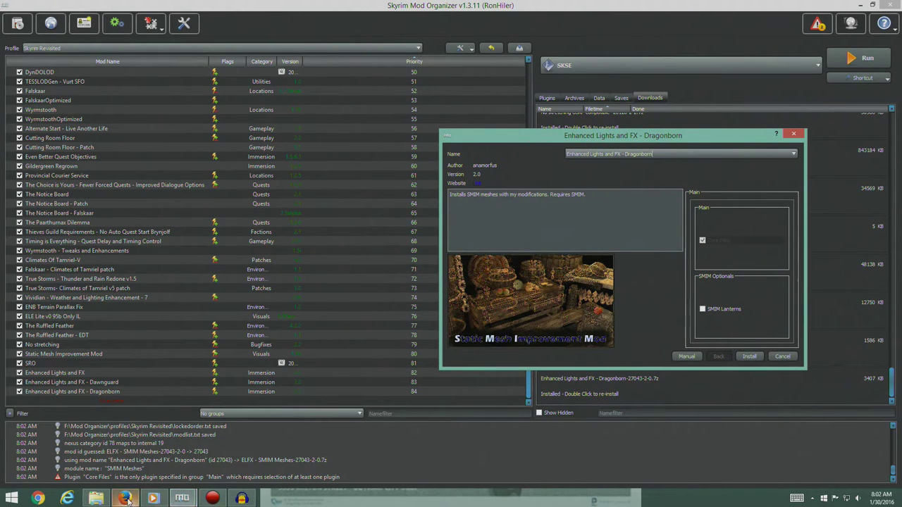
click(127, 500)
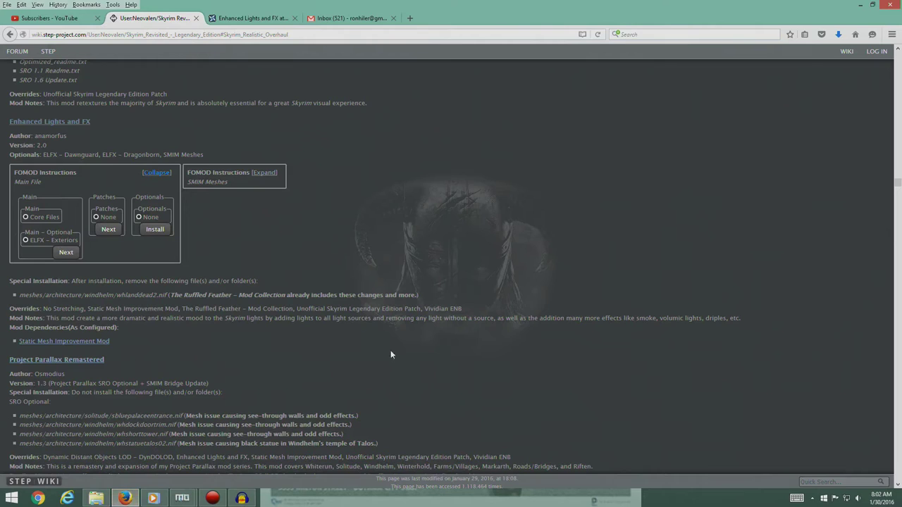
mouse_move(182, 498)
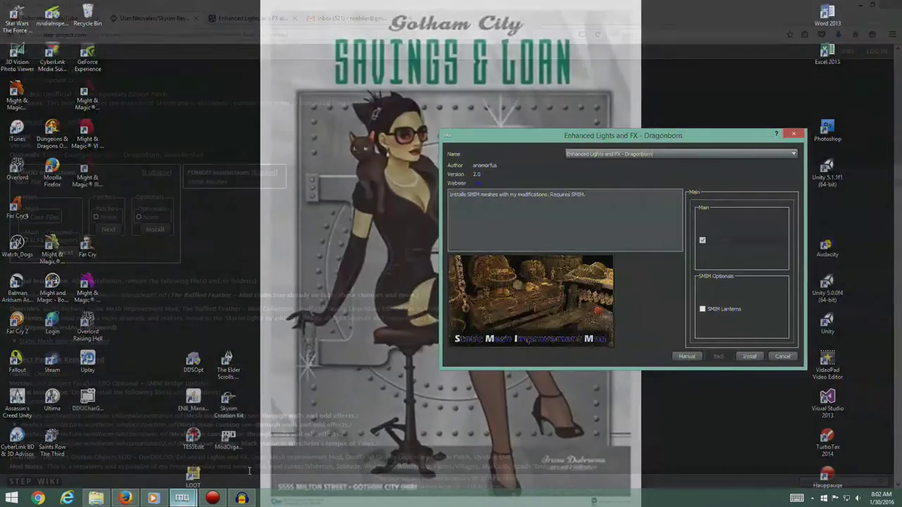
click(233, 443)
click(264, 172)
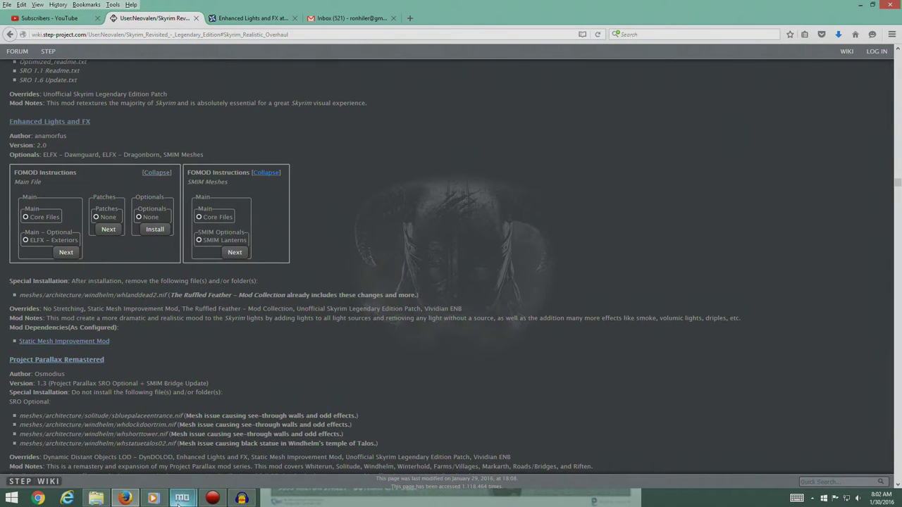
mouse_move(182, 498)
click(233, 443)
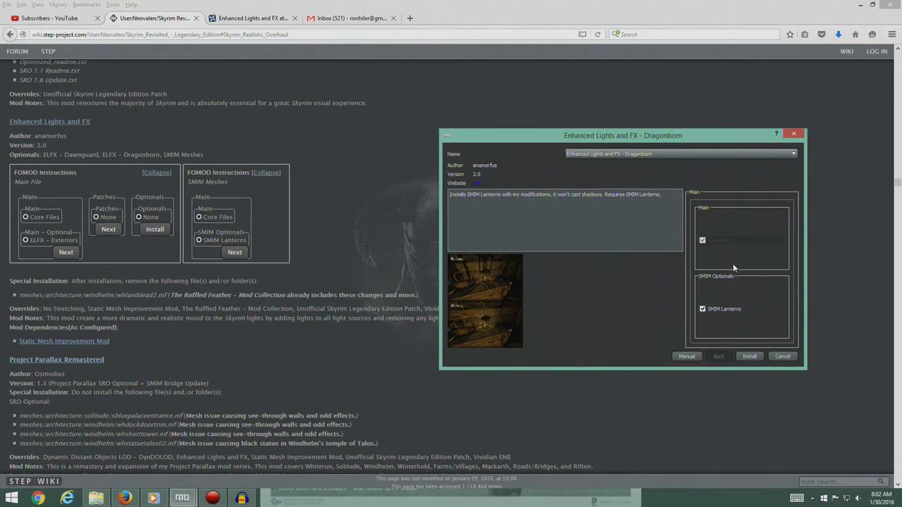
click(750, 358)
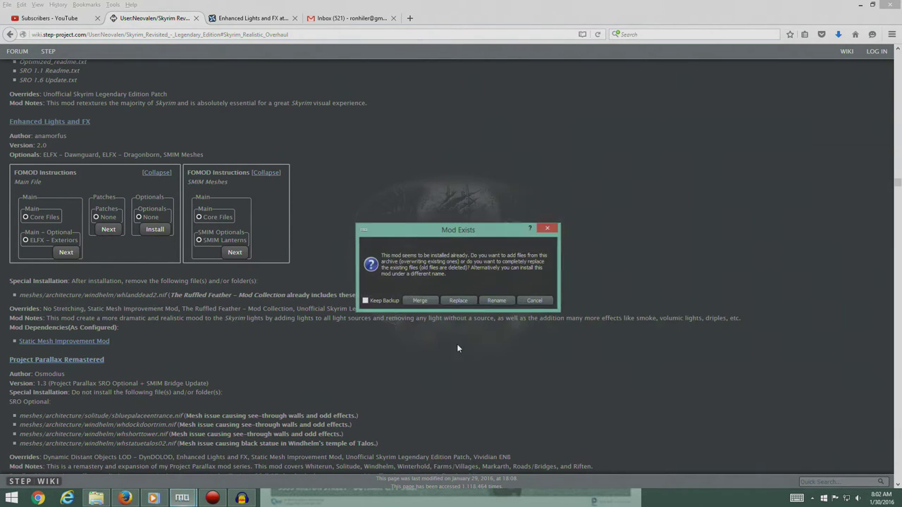
- Name the new mod 'Enhanced Lights and FX - SMIM' instead of merging
click(496, 301)
double_click(468, 242)
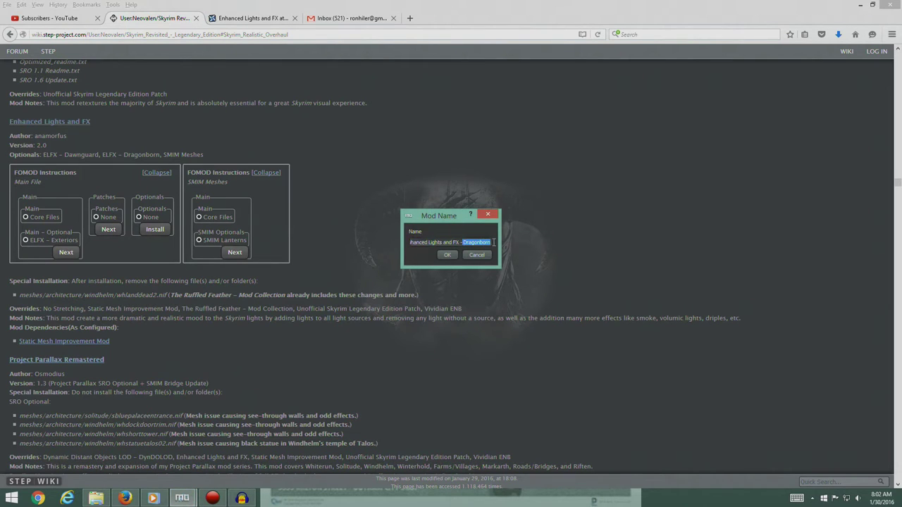
text(SMIM)
click(447, 254)
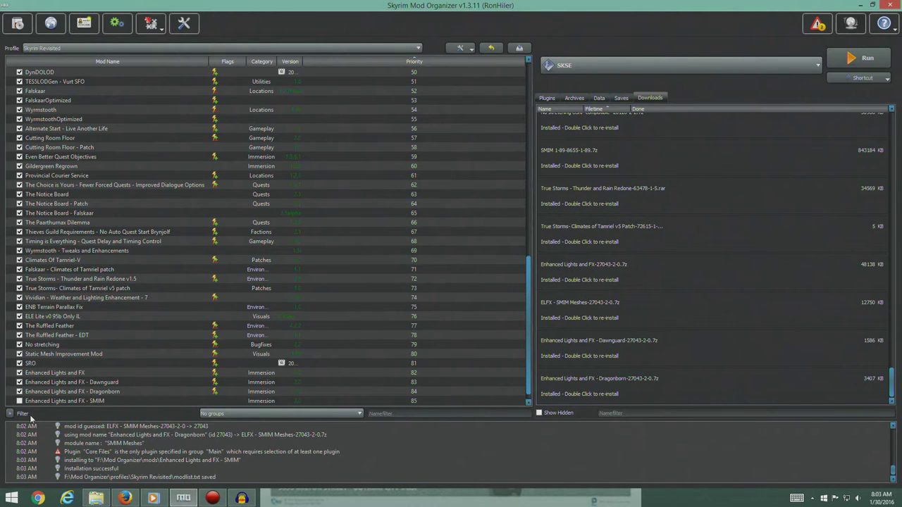
- Enable Enhanced Lights and FX - SMIM and dismiss the reported problems list
click(19, 401)
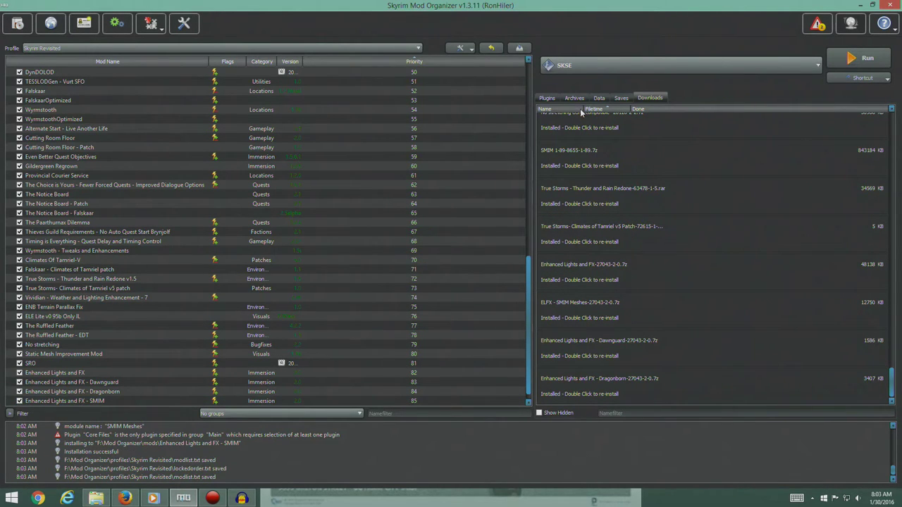
click(546, 98)
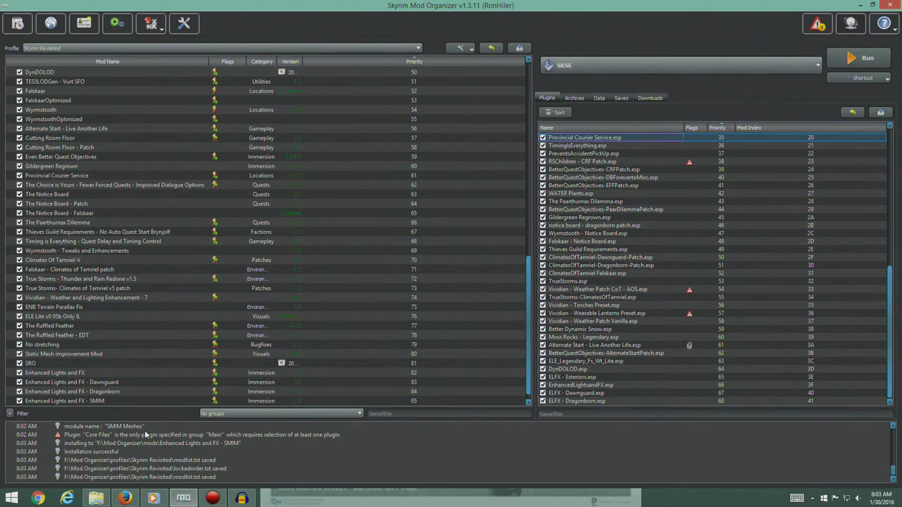
click(810, 27)
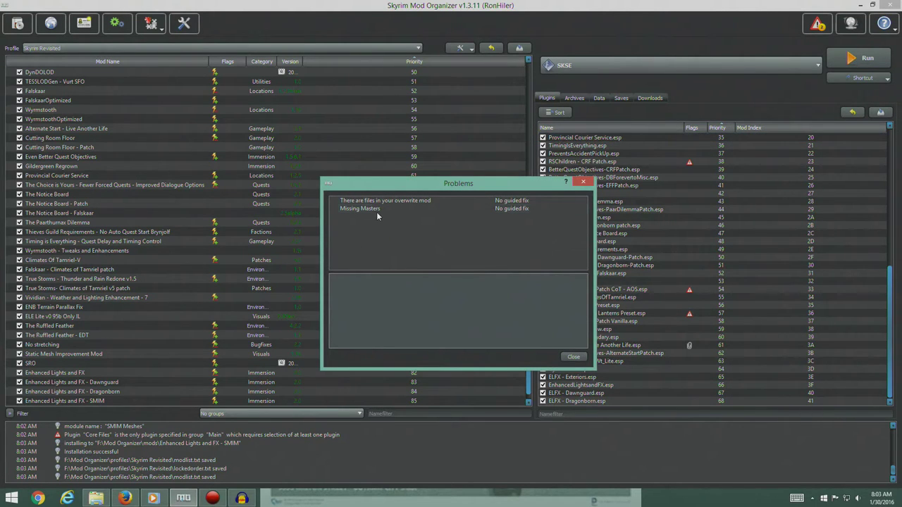
click(573, 357)
- Recheck the STEP guide's notes, then return to Mod Organizer
click(124, 498)
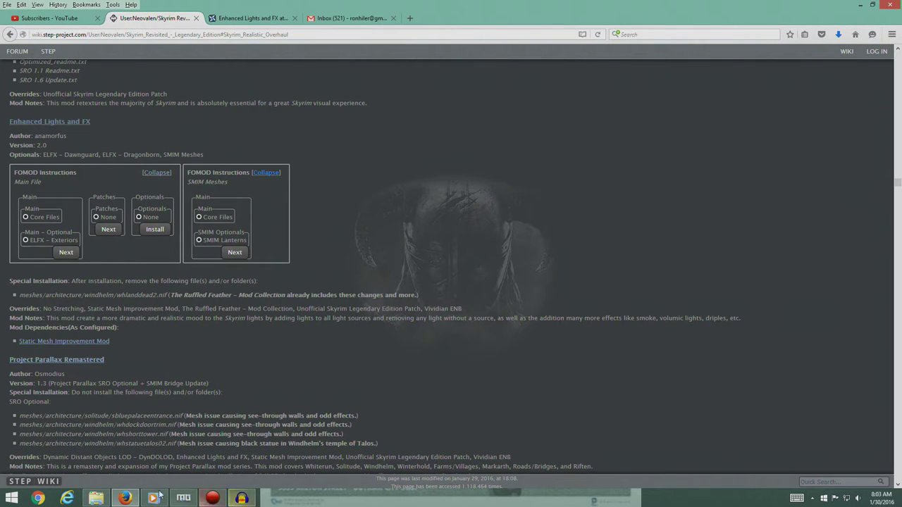
mouse_move(126, 500)
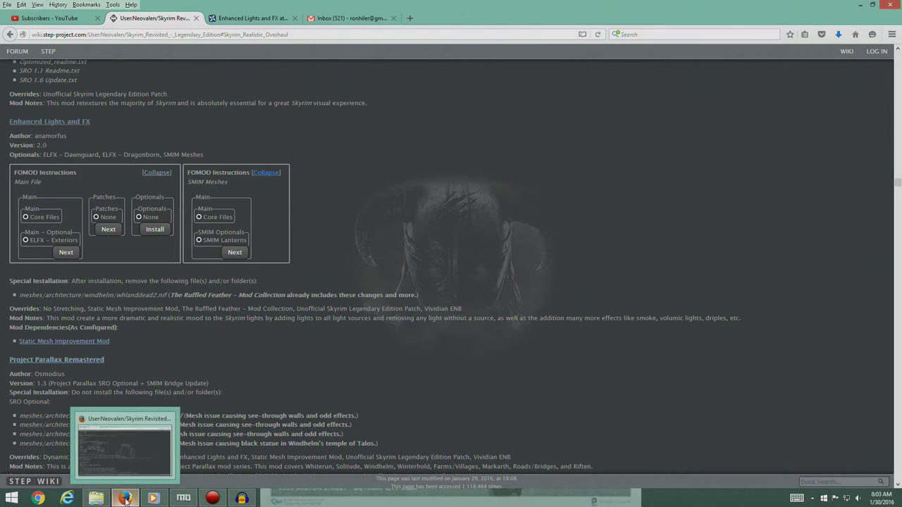
click(186, 499)
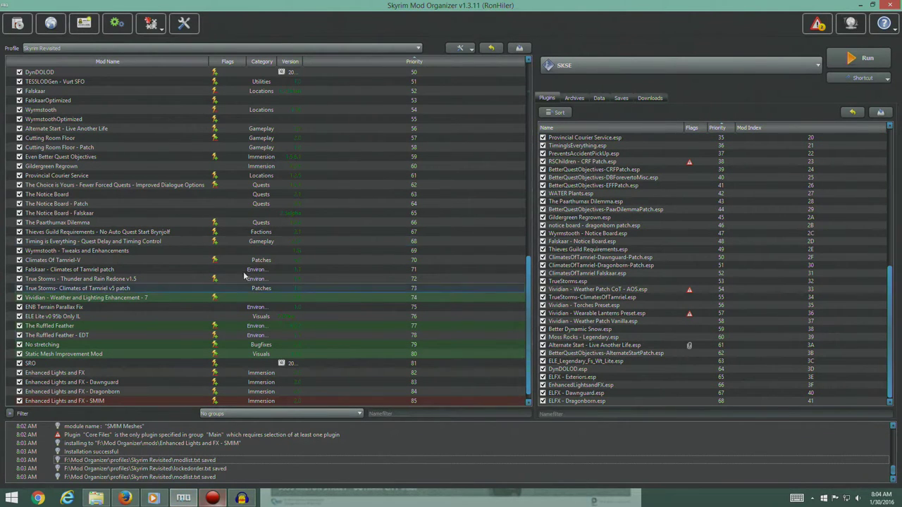
- Open Enhanced Lights and FX's file tree and expand Meshes > architecture > windhelm
click(60, 373)
double_click(63, 374)
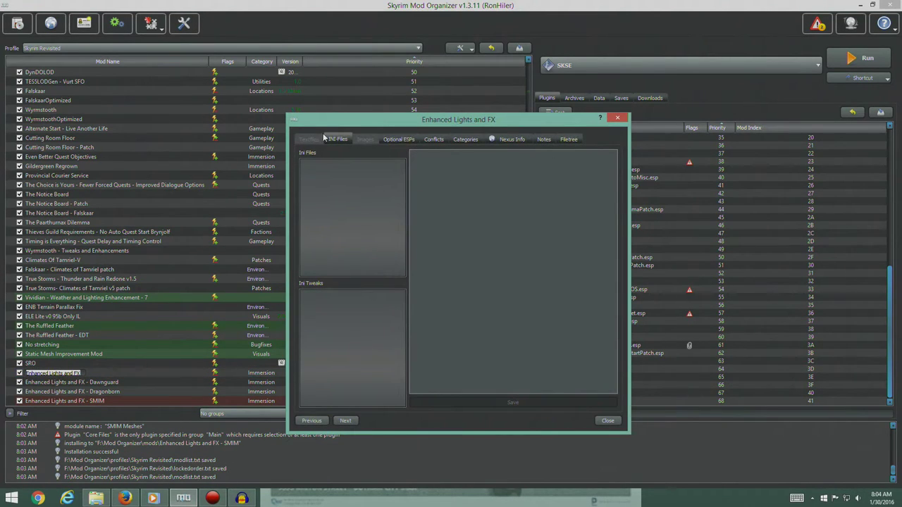
click(574, 142)
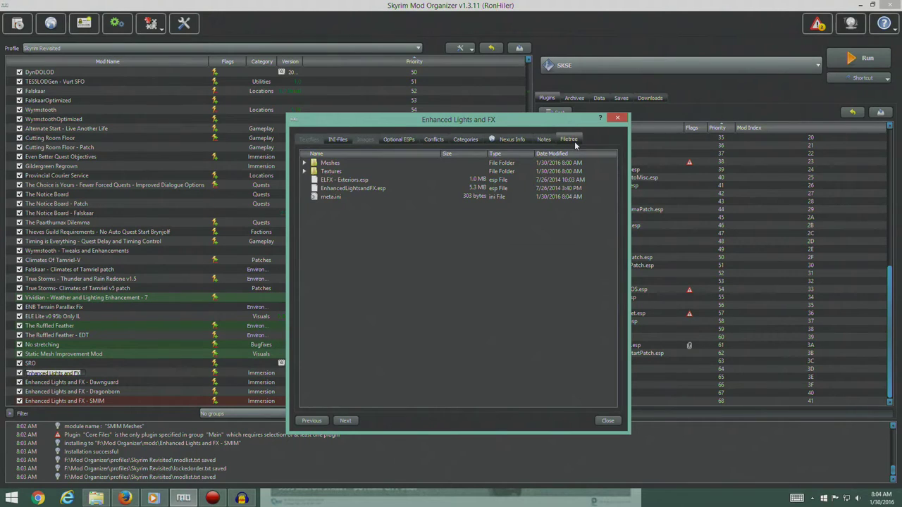
click(125, 498)
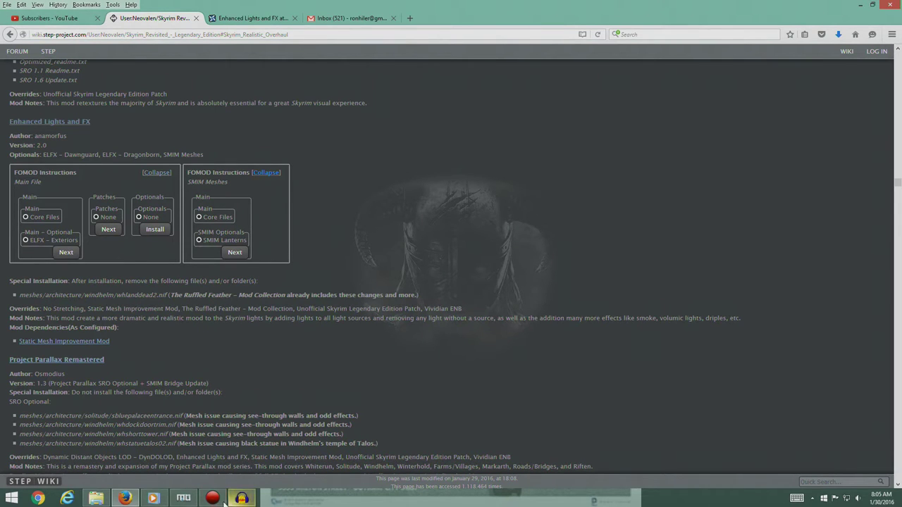
click(185, 497)
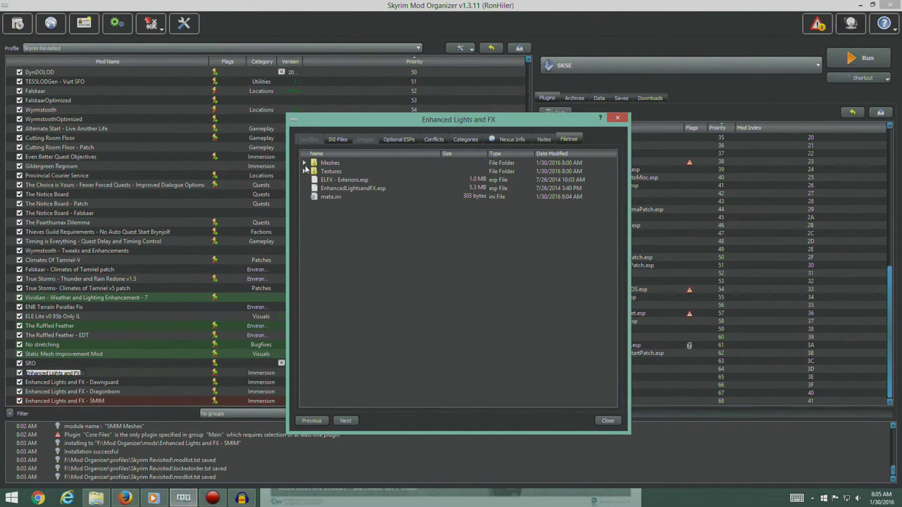
click(305, 163)
click(314, 172)
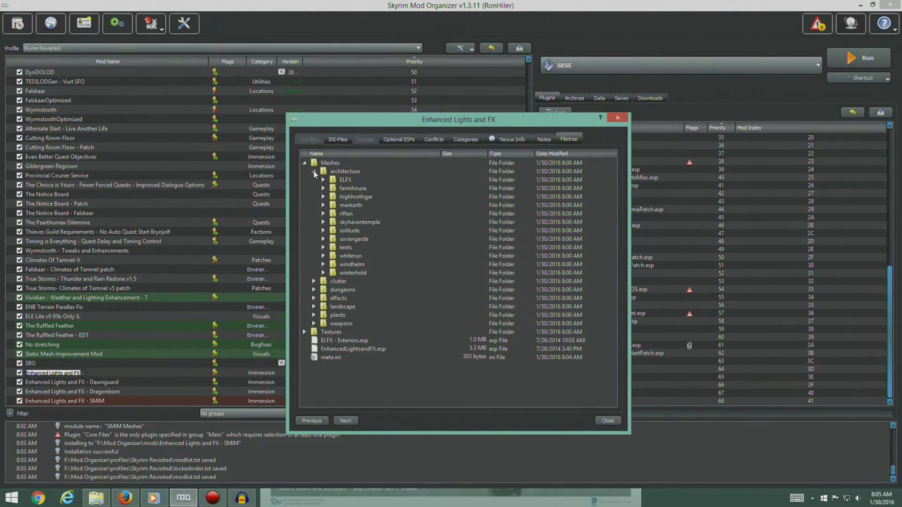
click(323, 264)
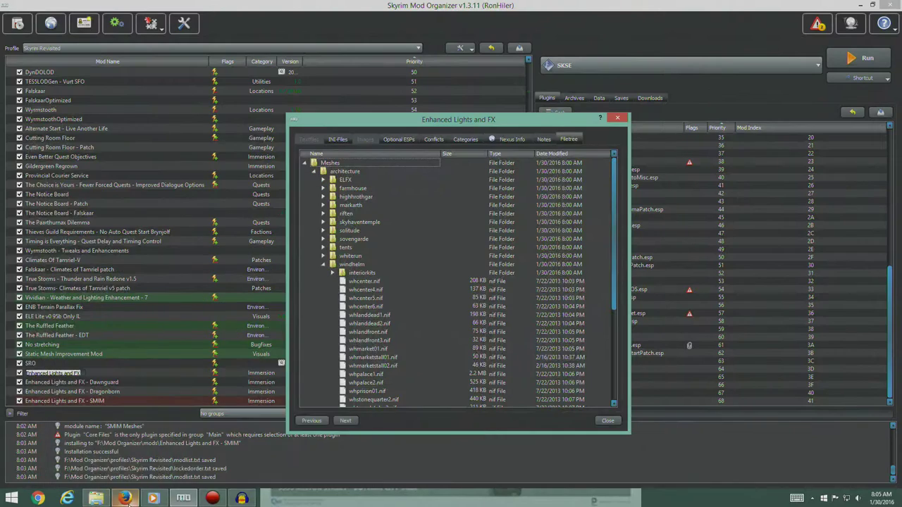
click(125, 498)
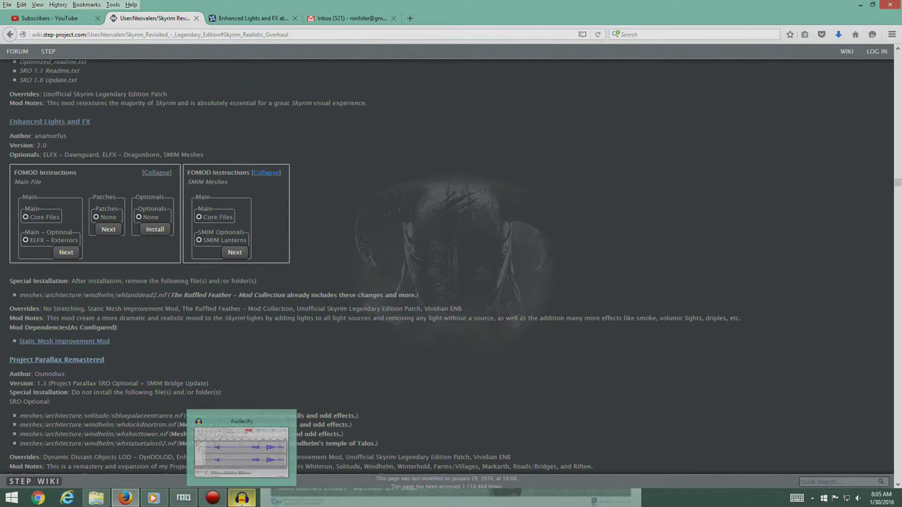
click(241, 498)
click(183, 499)
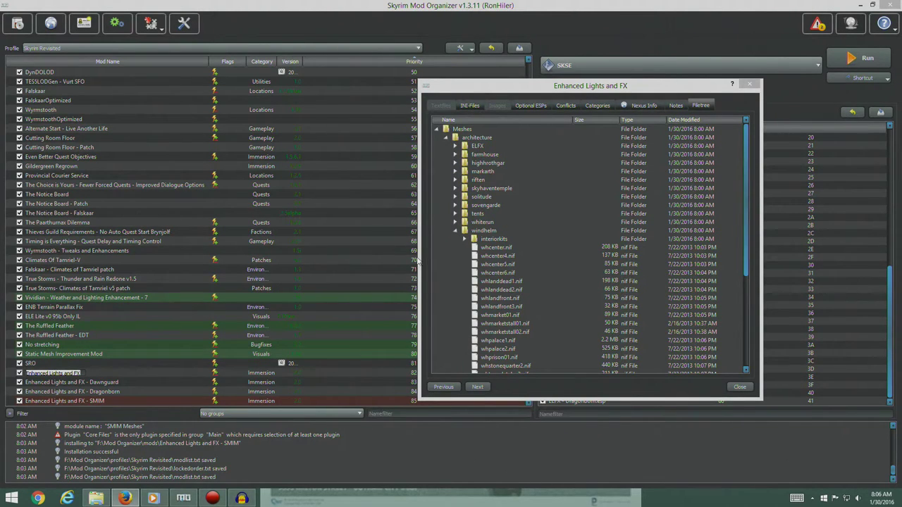
- Delete whlanddead2.nif from the windhelm folder and close the mod's details
click(499, 291)
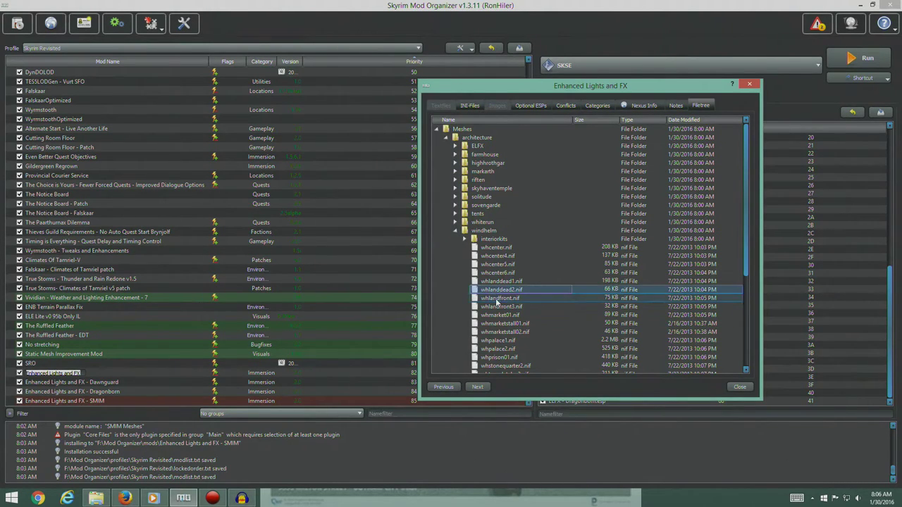
right_click(503, 291)
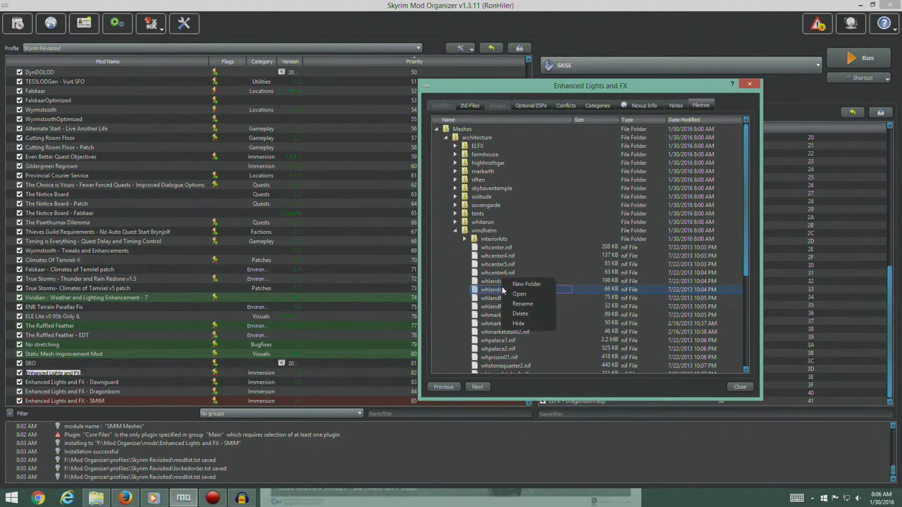
click(533, 315)
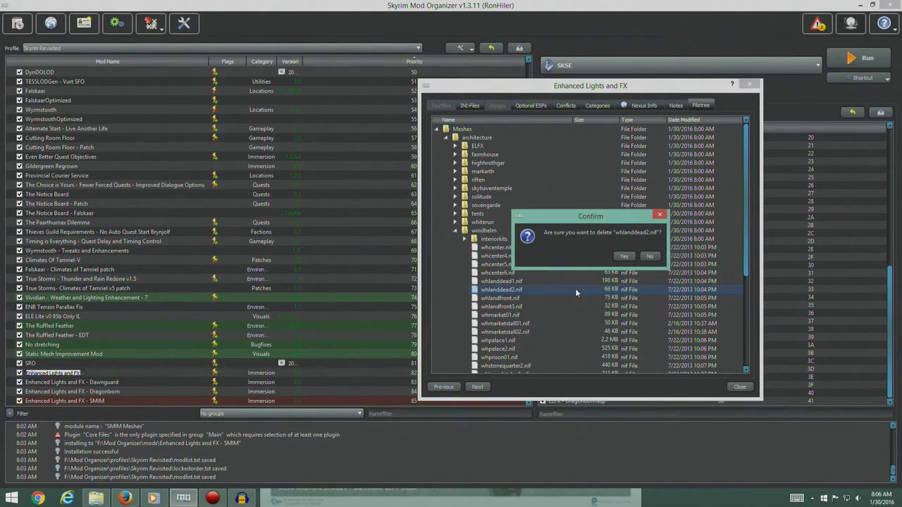
click(623, 257)
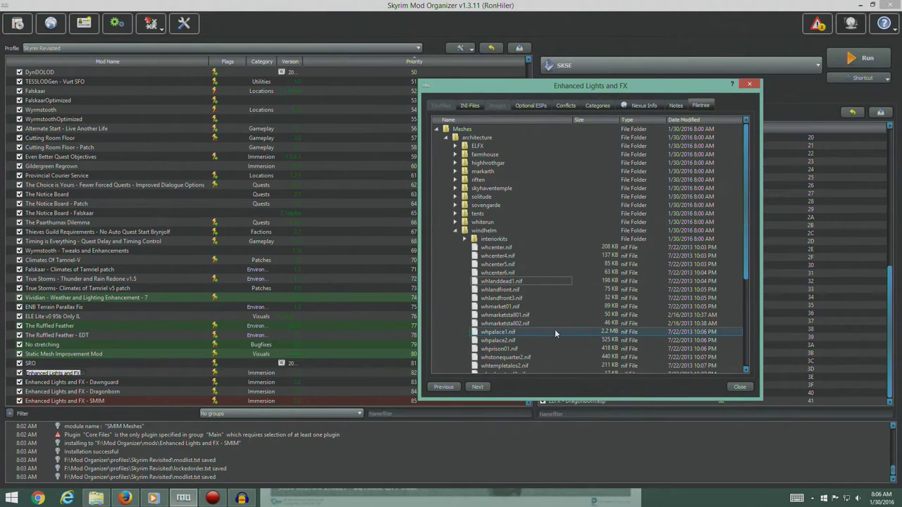
scroll(526, 323, down, 4)
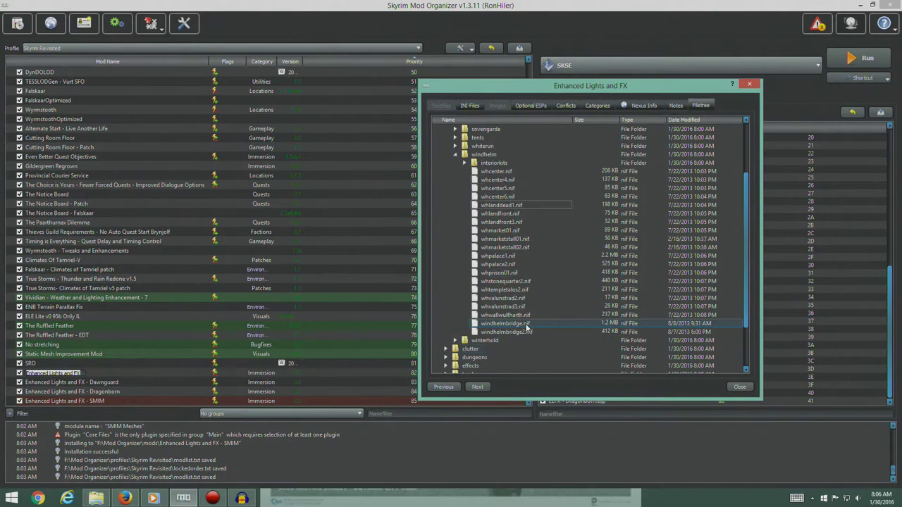
scroll(526, 322, up, 3)
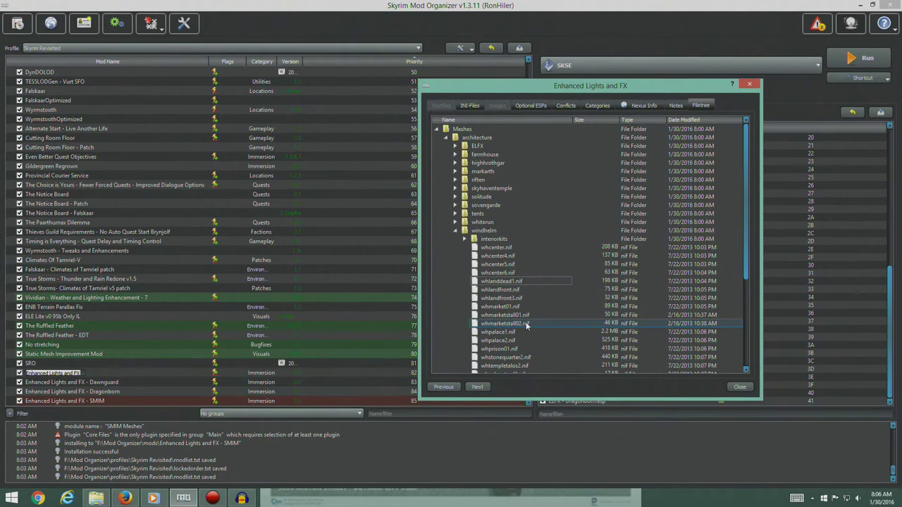
click(738, 387)
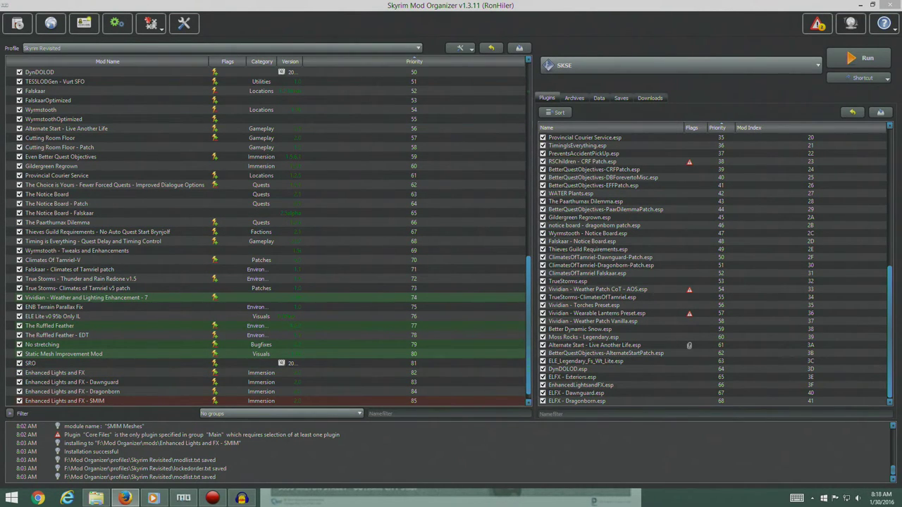
- Collapse both Enhanced Lights and FX FOMOD instruction boxes, then follow the Project Parallax Remastered link
click(124, 498)
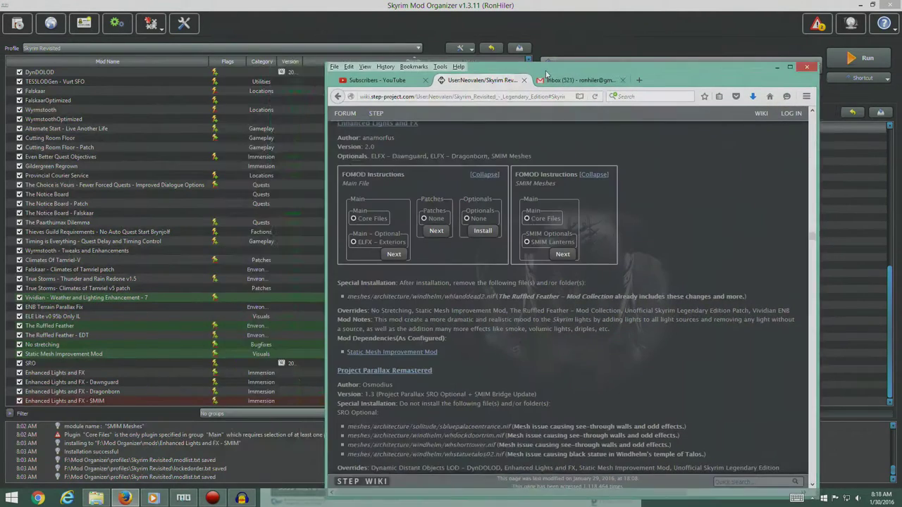
click(677, 47)
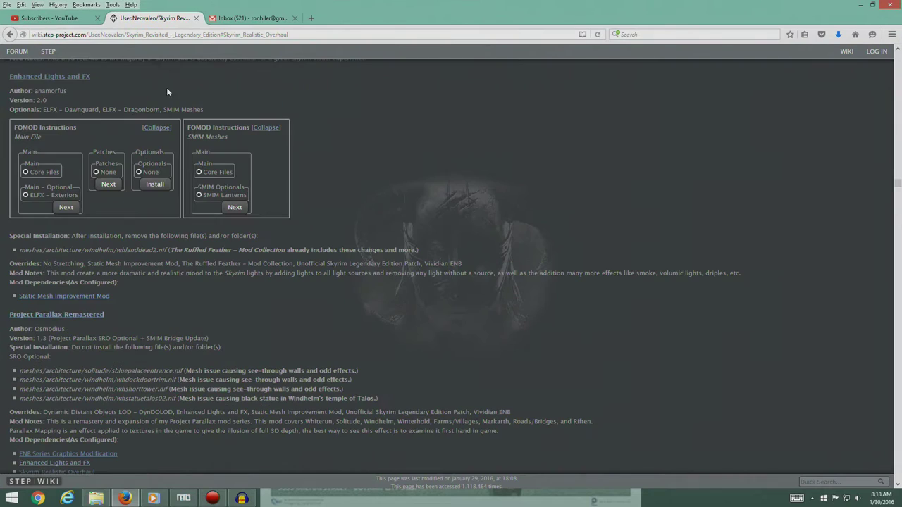
click(155, 128)
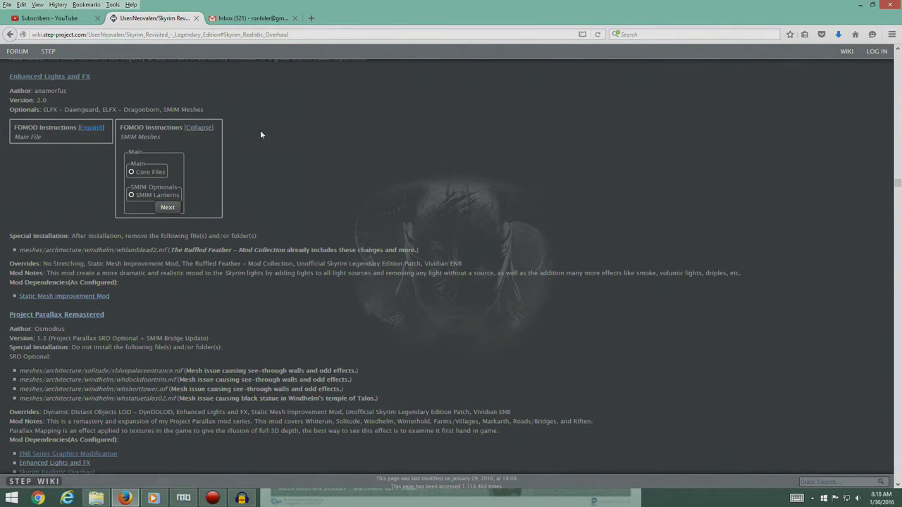
click(198, 128)
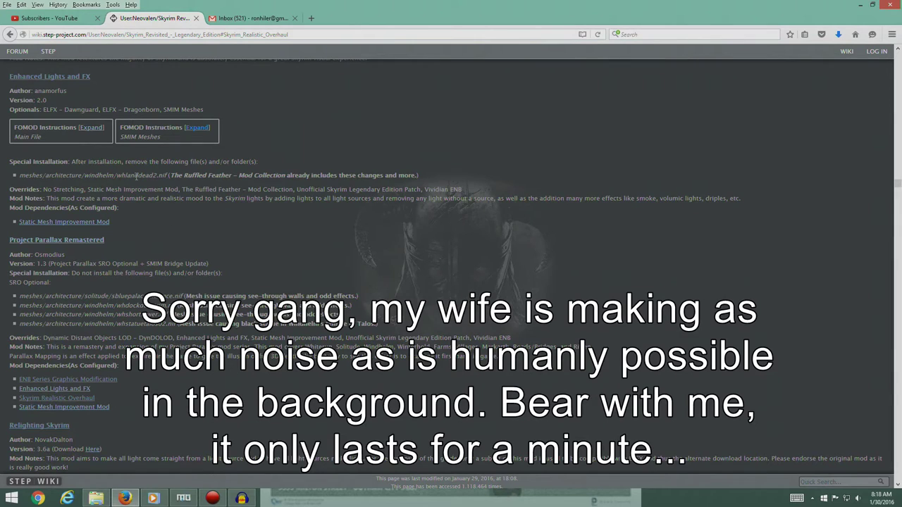
scroll(158, 239, down, 3)
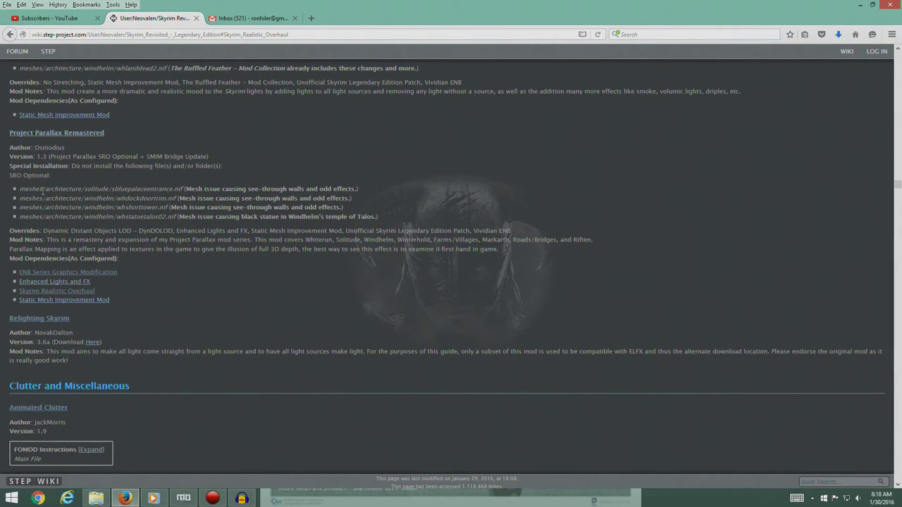
click(73, 134)
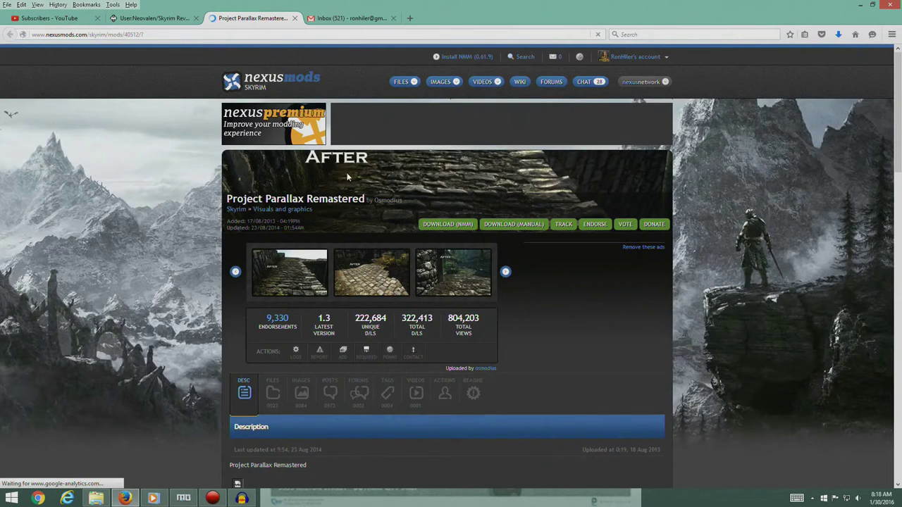
- Find PPR SRO 1-3 in Project Parallax Remastered's Files list, checking against the STEP guide
click(272, 393)
click(146, 24)
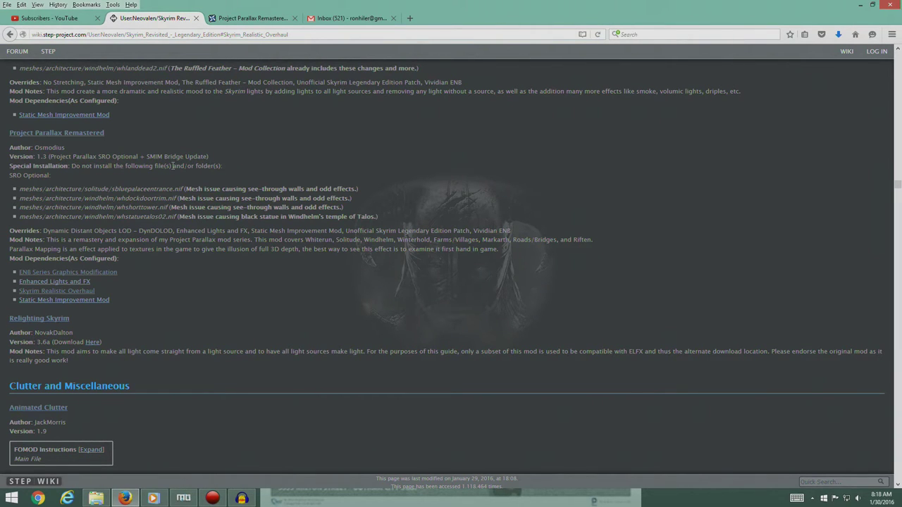
click(254, 20)
scroll(401, 237, down, 8)
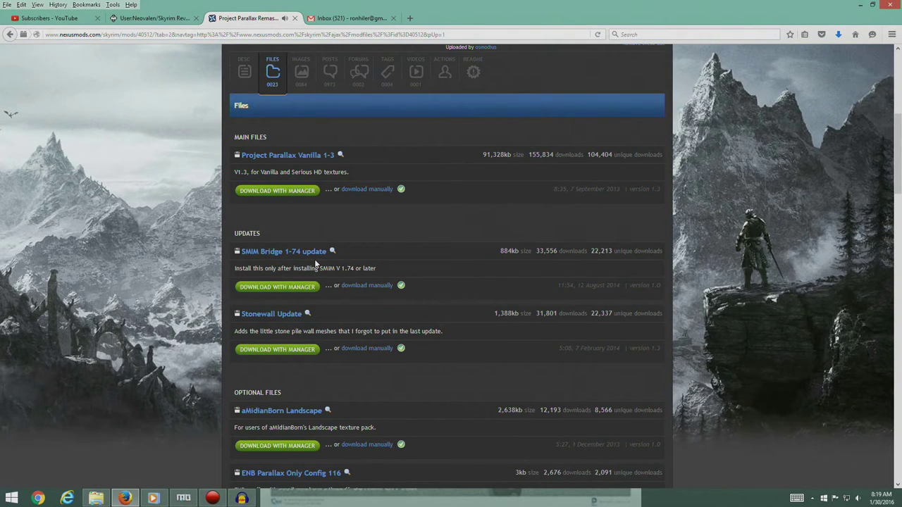
click(152, 18)
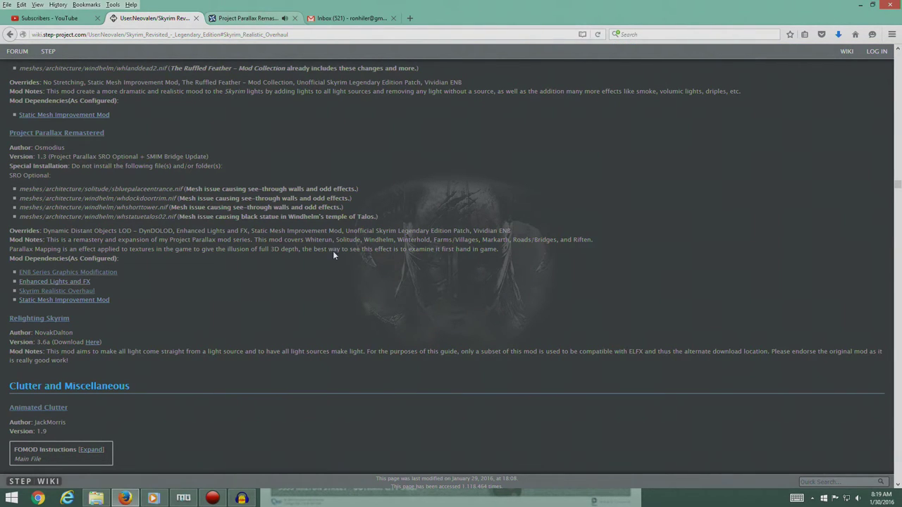
click(248, 18)
scroll(462, 295, down, 3)
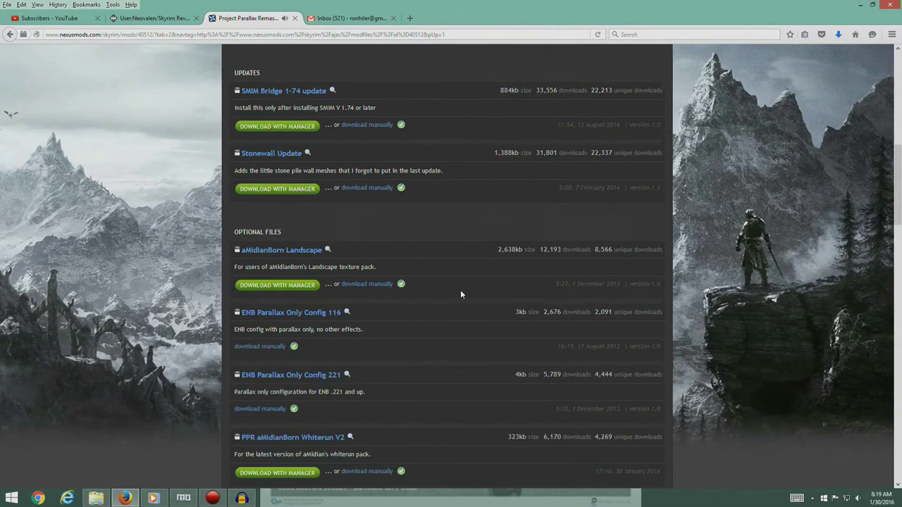
scroll(461, 295, down, 6)
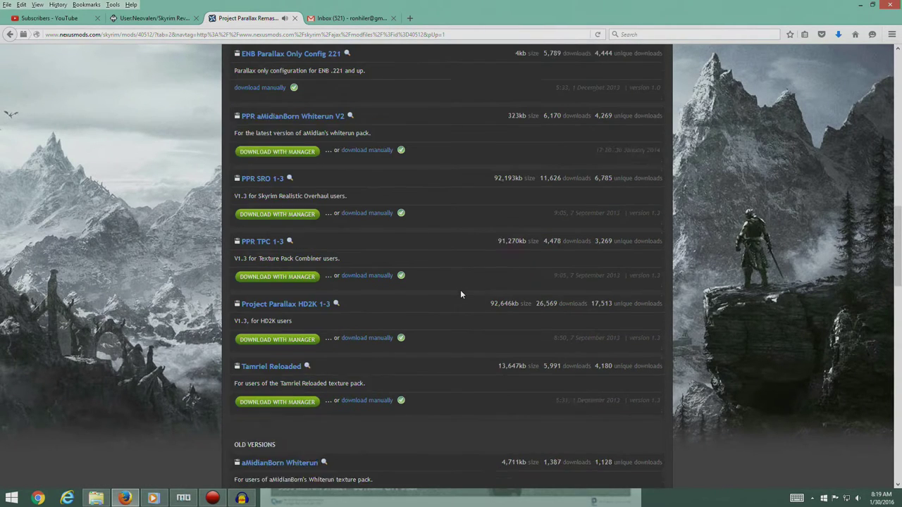
scroll(461, 295, up, 1)
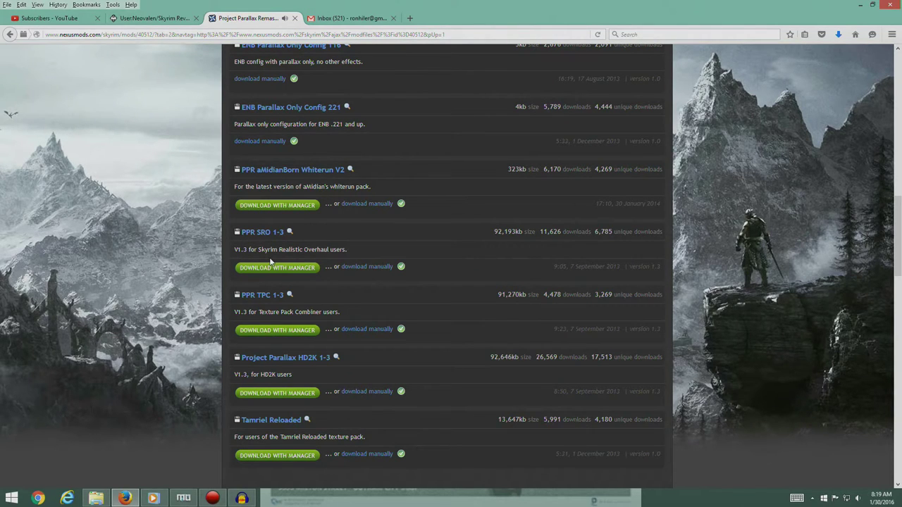
scroll(429, 271, up, 5)
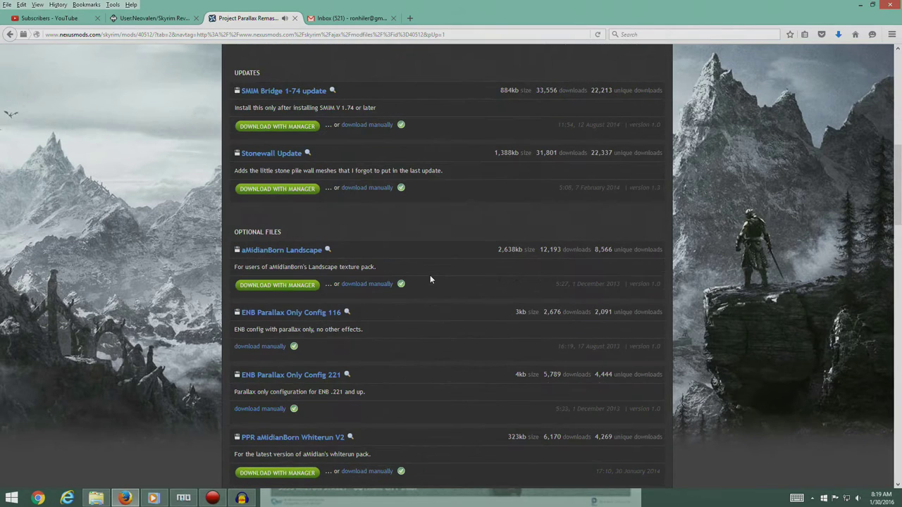
scroll(430, 279, up, 3)
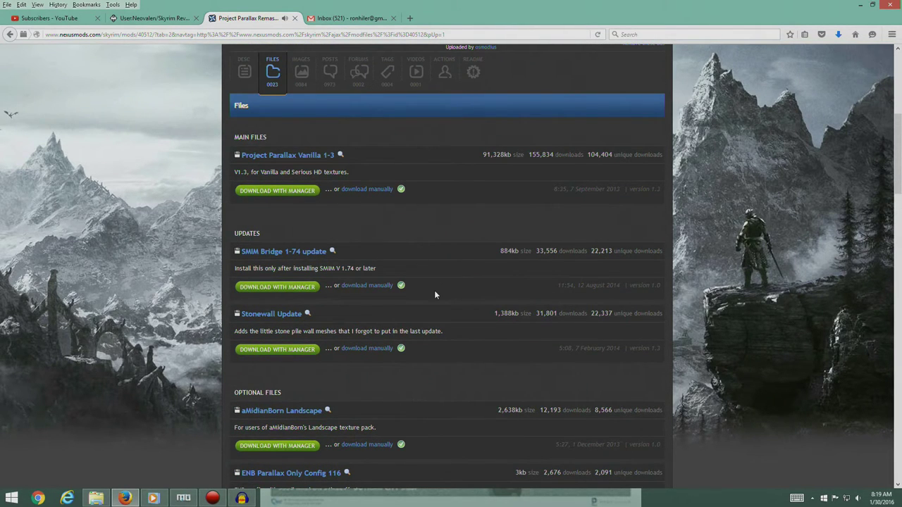
scroll(435, 295, down, 7)
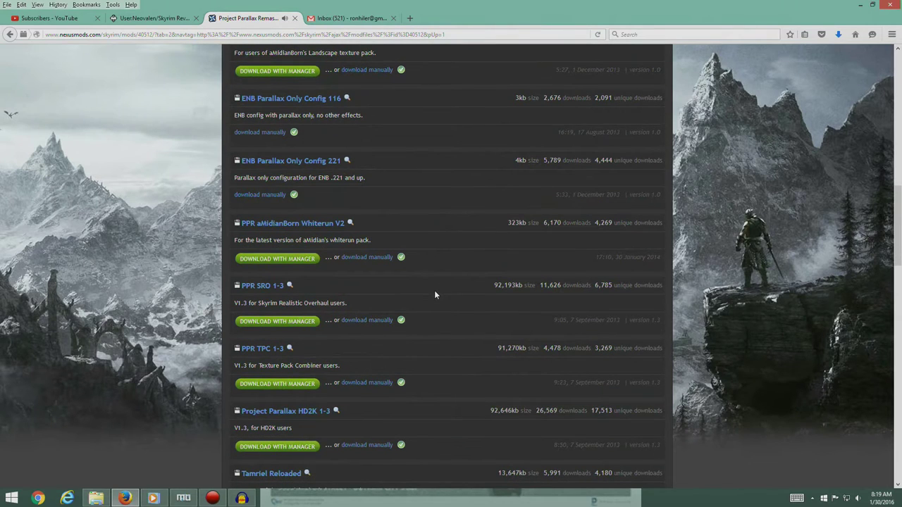
scroll(310, 274, down, 1)
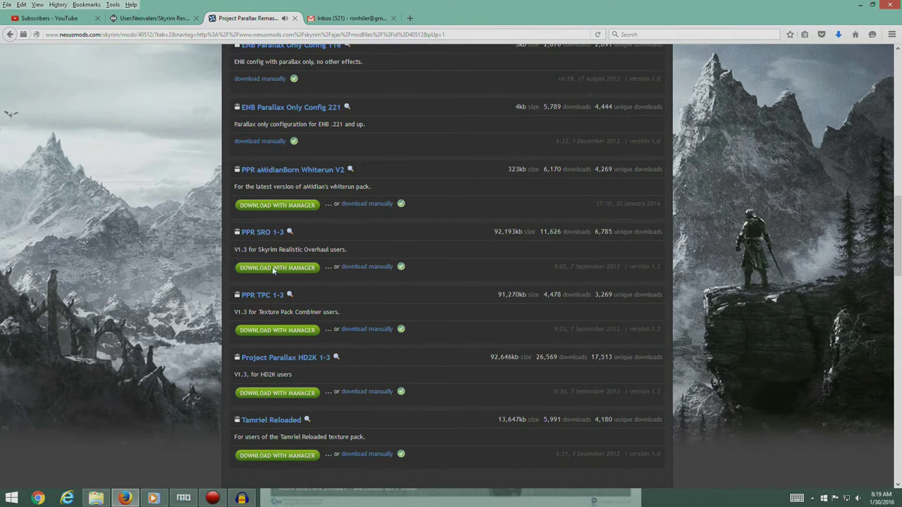
- Download PPR SRO 1-3 with the mod manager, accepting the SMIM requirement notice
click(275, 269)
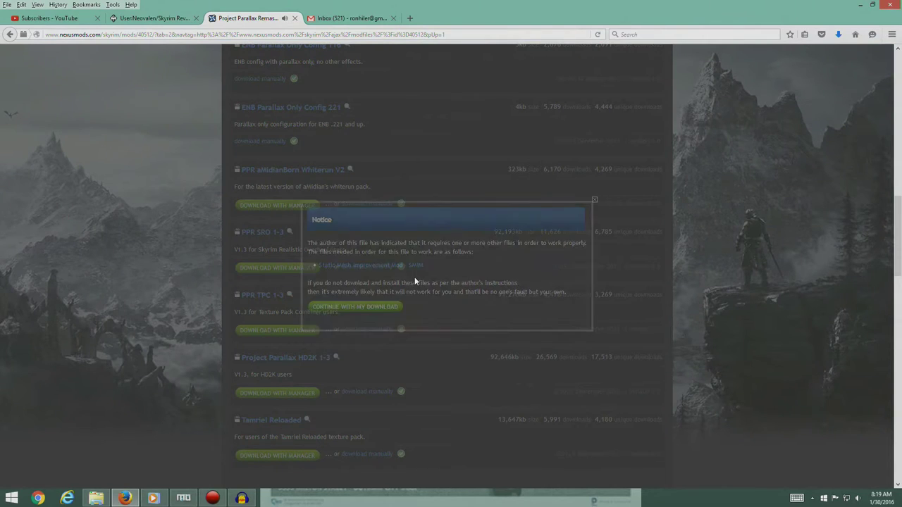
click(433, 339)
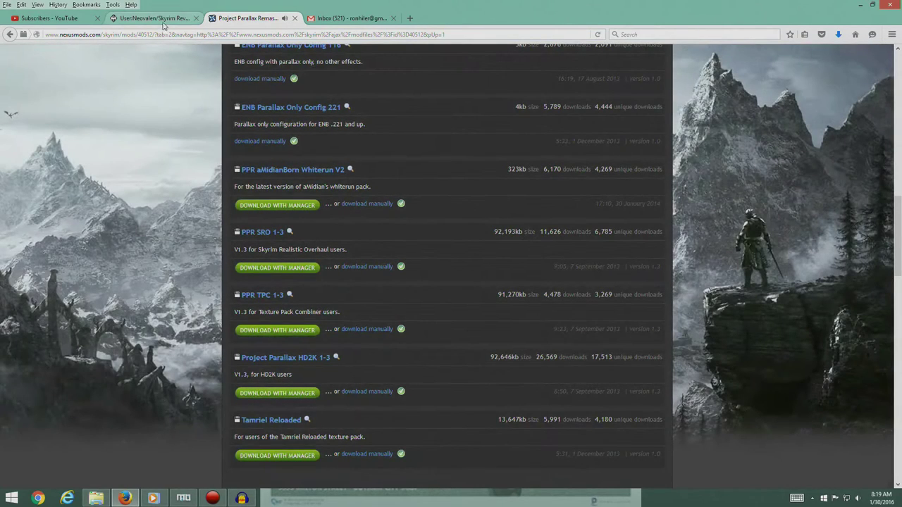
click(160, 26)
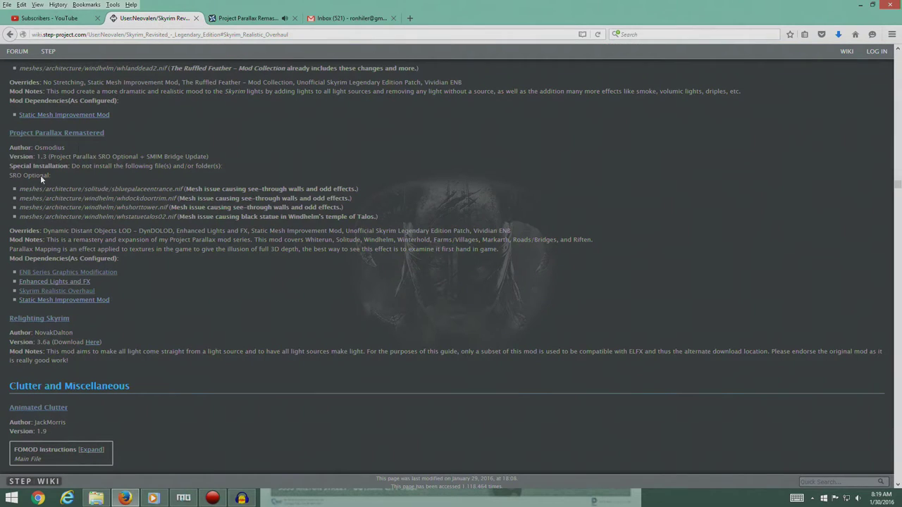
click(251, 22)
scroll(384, 255, up, 5)
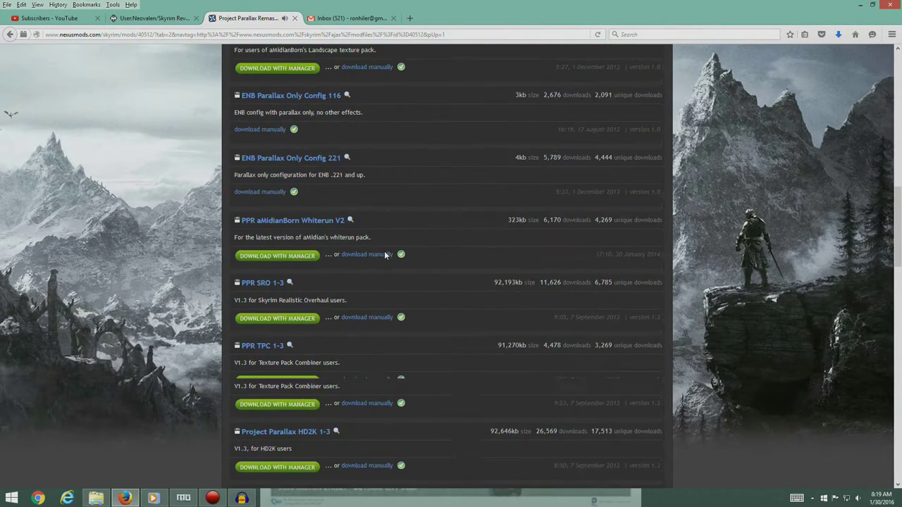
scroll(385, 255, up, 3)
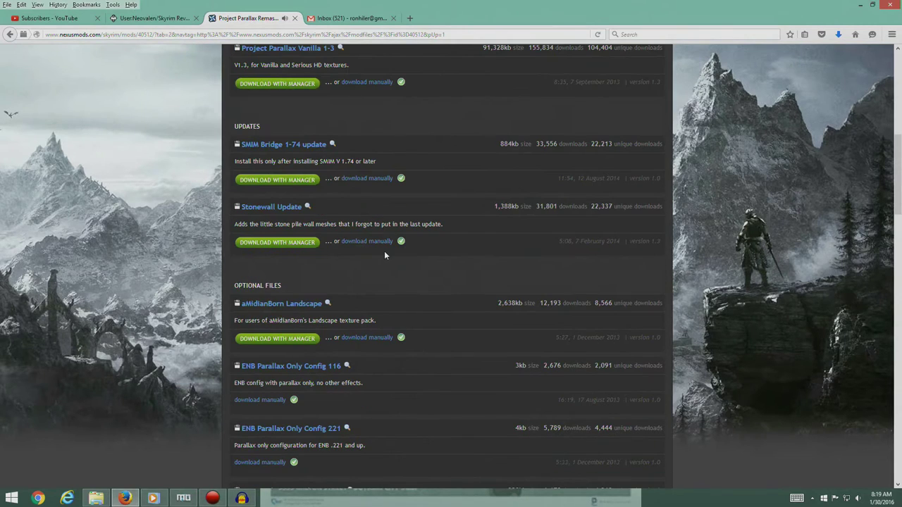
scroll(384, 255, up, 2)
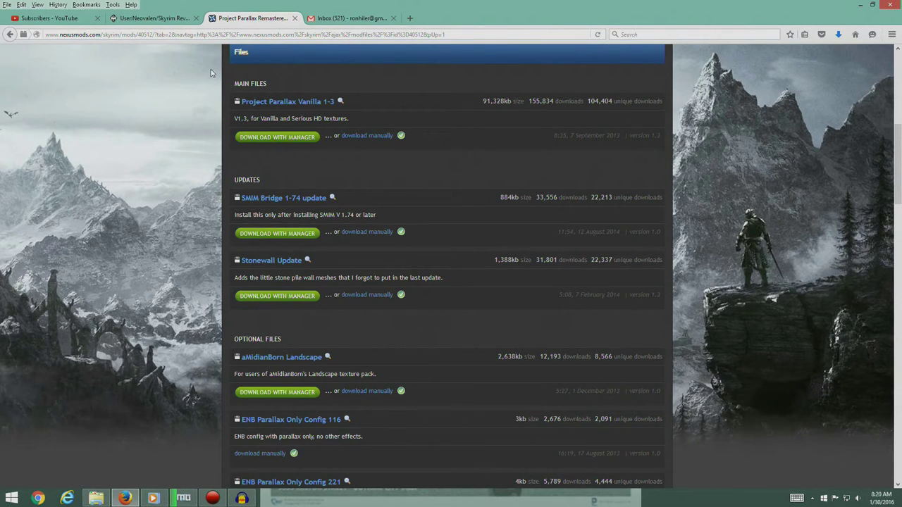
- Close the Project Parallax tab and check the PPR SRO and SMIM Bridge downloads in Mod Organizer
click(294, 18)
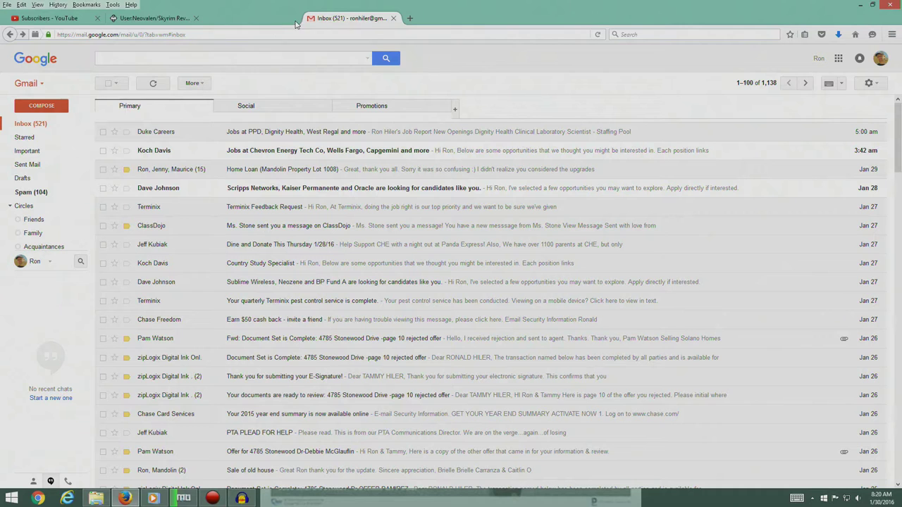
click(157, 18)
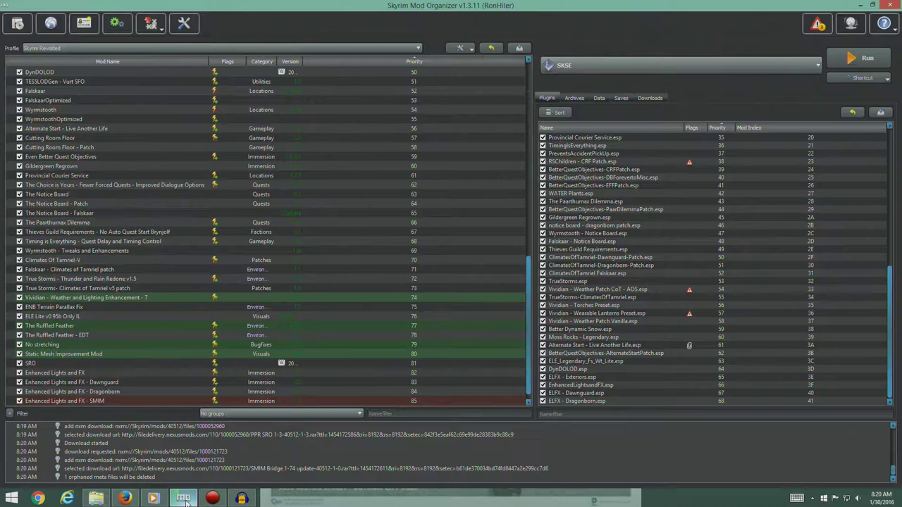
click(183, 498)
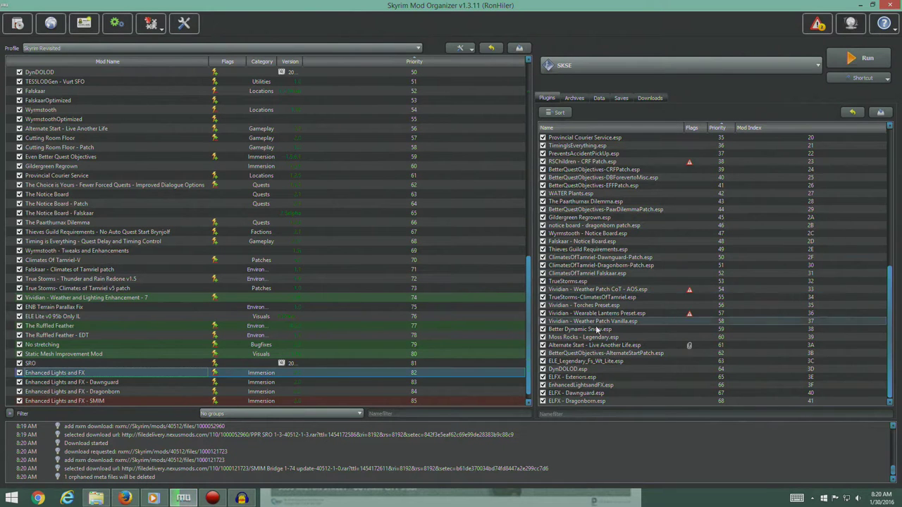
click(649, 98)
key(alt+Tab)
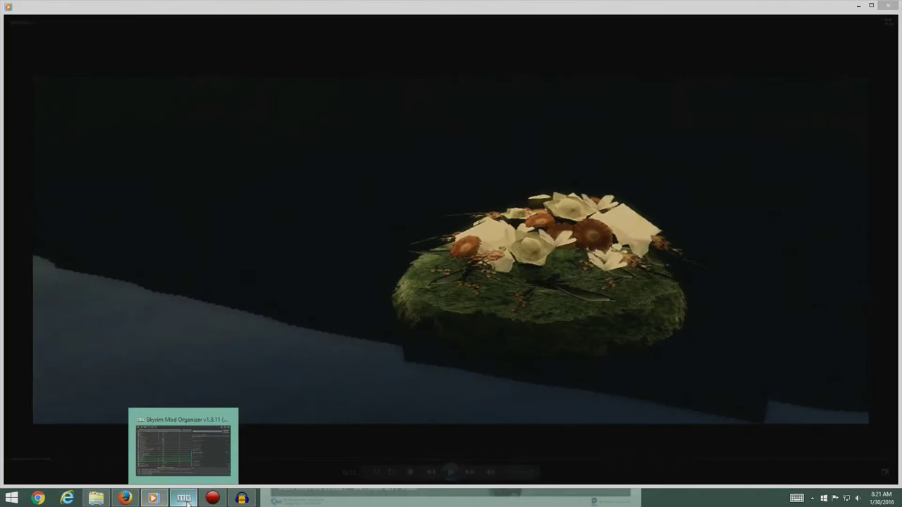
click(163, 443)
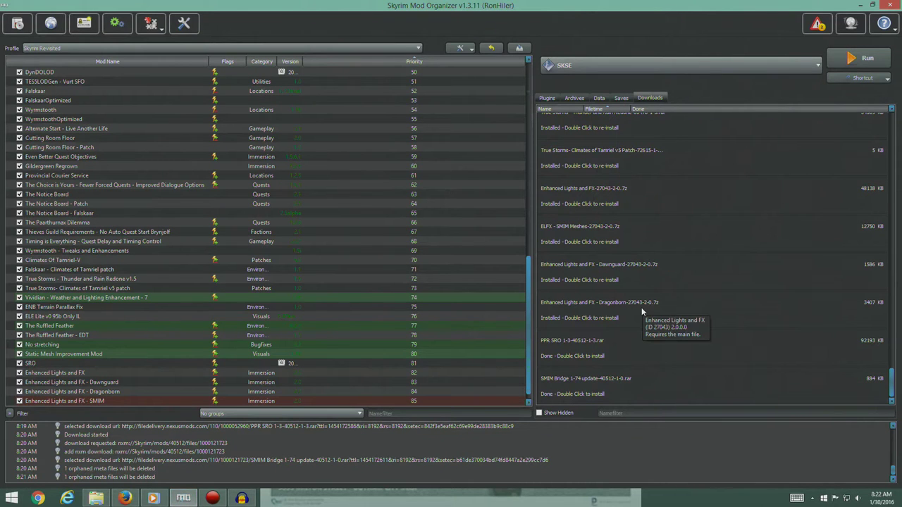
- Start installing PPR SRO 1-3 with its data folder as mod root, expanding meshes > architecture
double_click(599, 352)
click(362, 236)
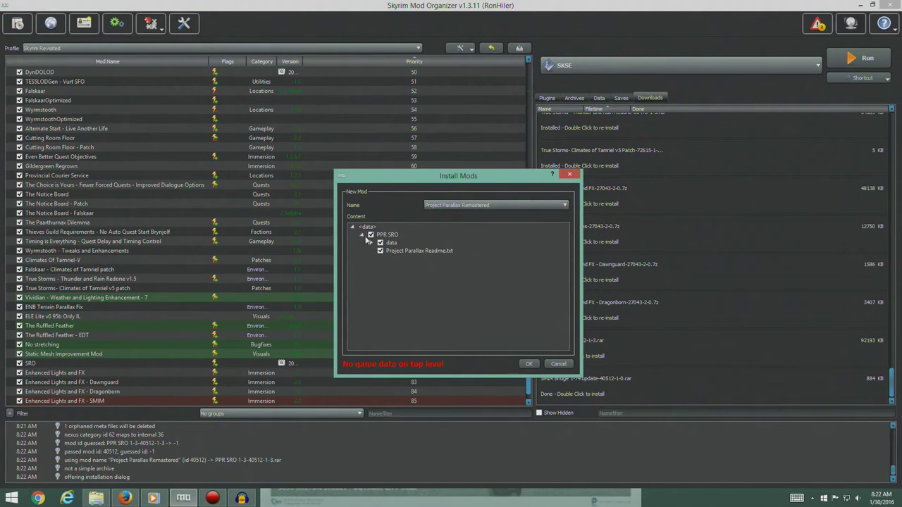
right_click(394, 243)
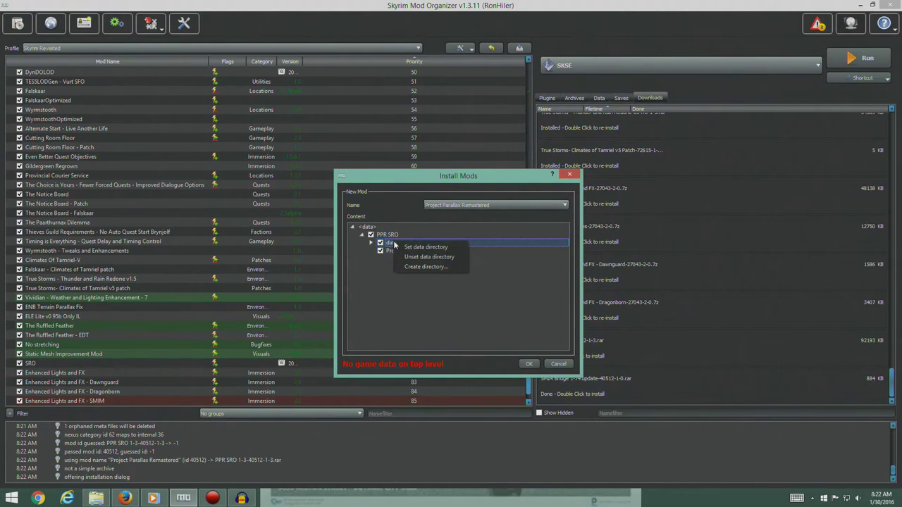
click(414, 247)
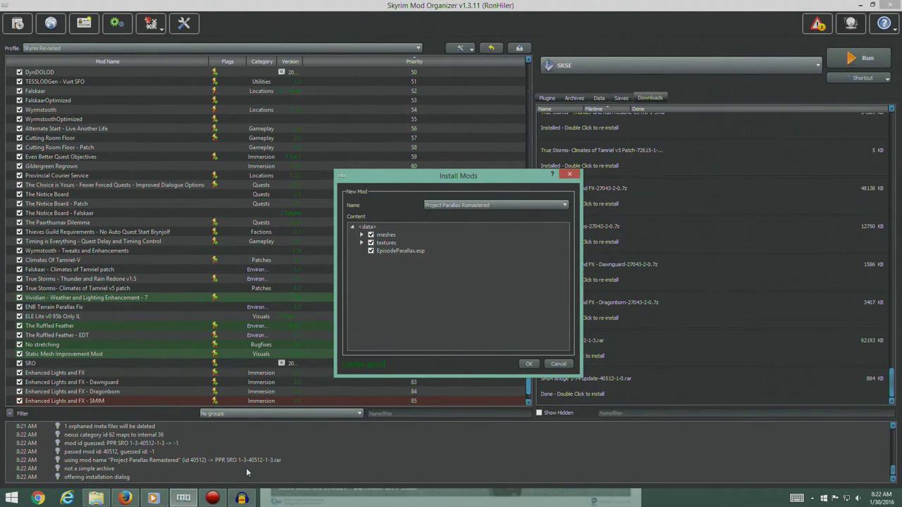
click(125, 498)
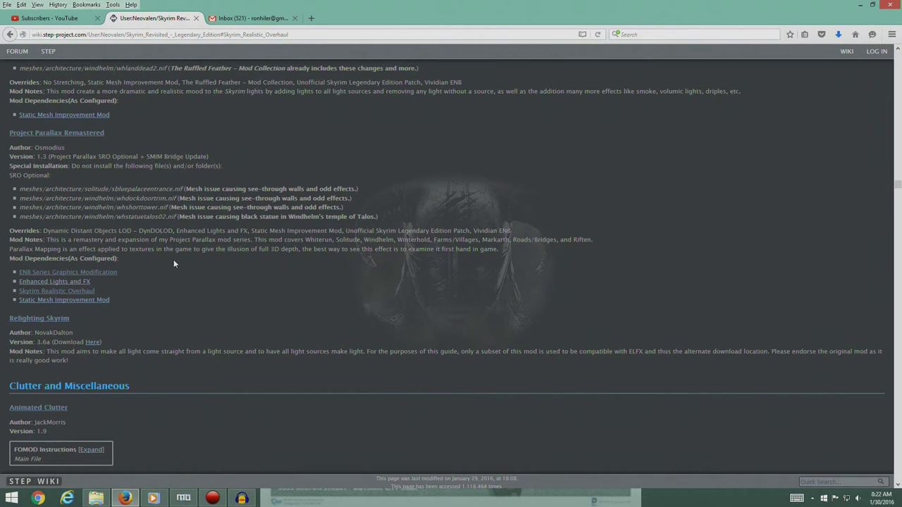
click(183, 498)
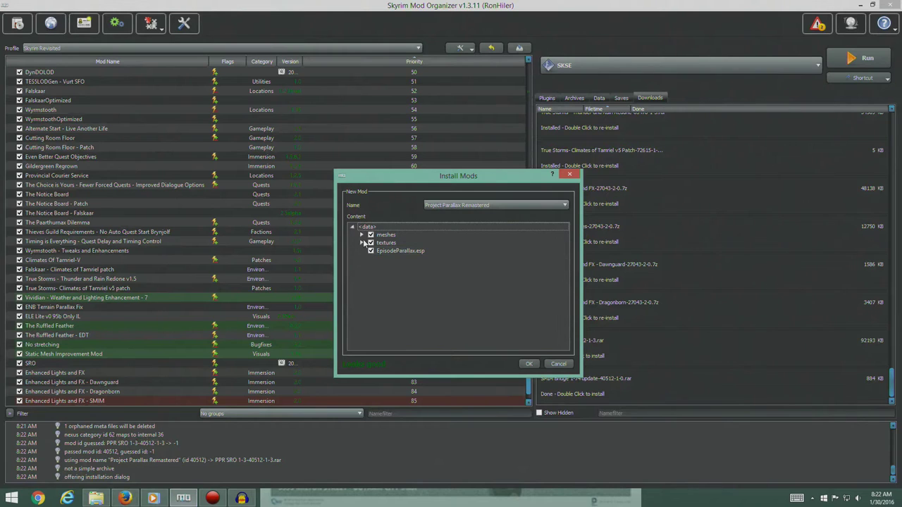
click(361, 235)
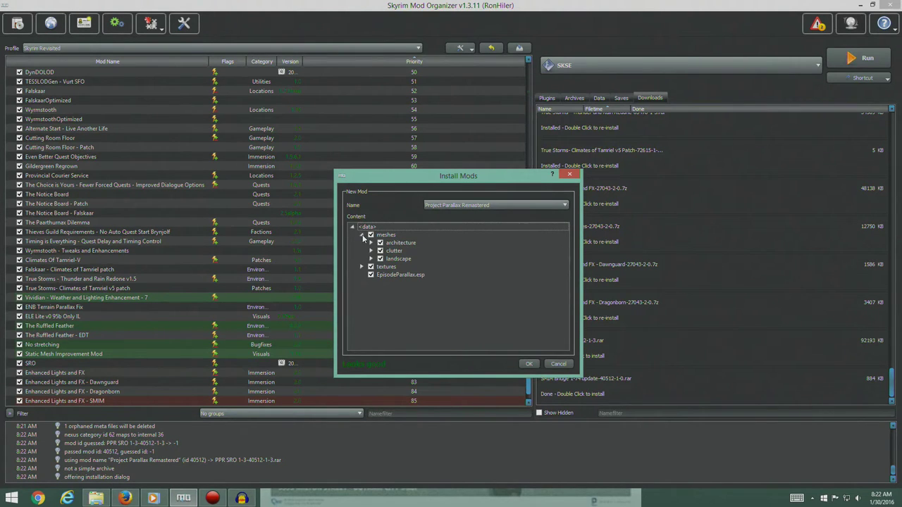
click(370, 243)
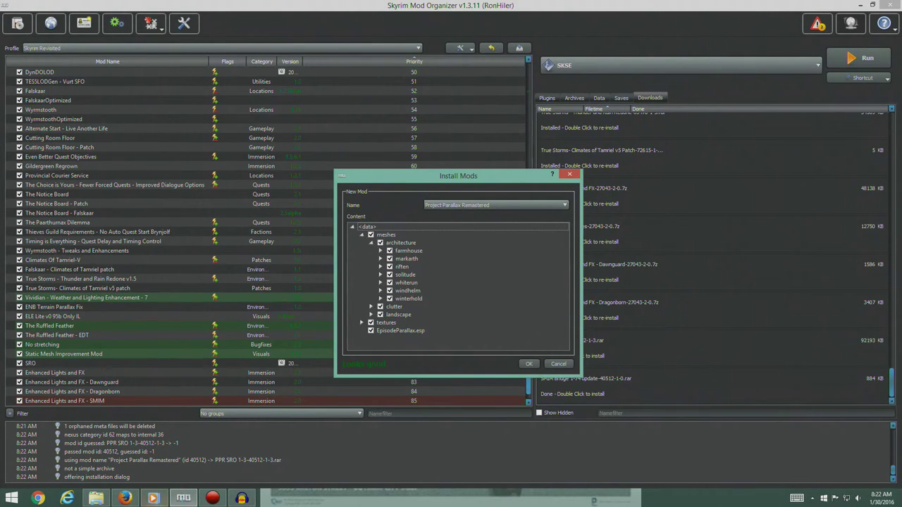
click(146, 402)
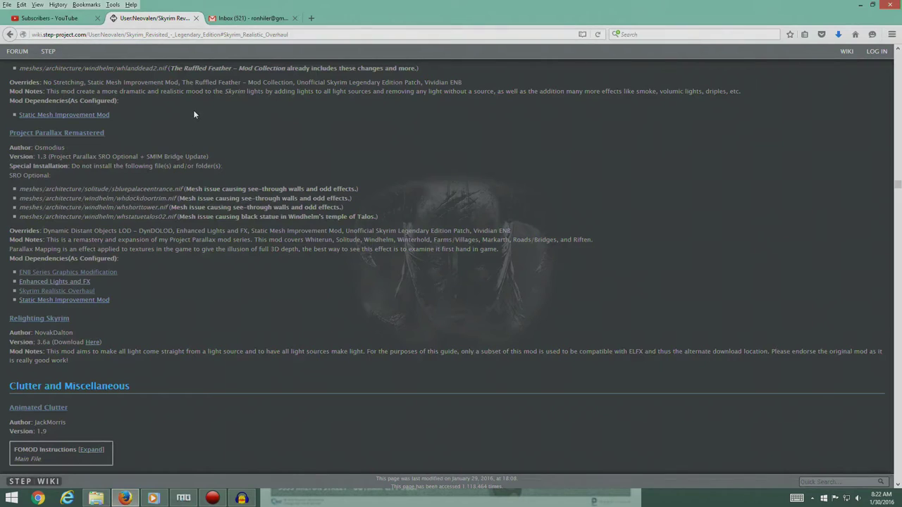
click(860, 5)
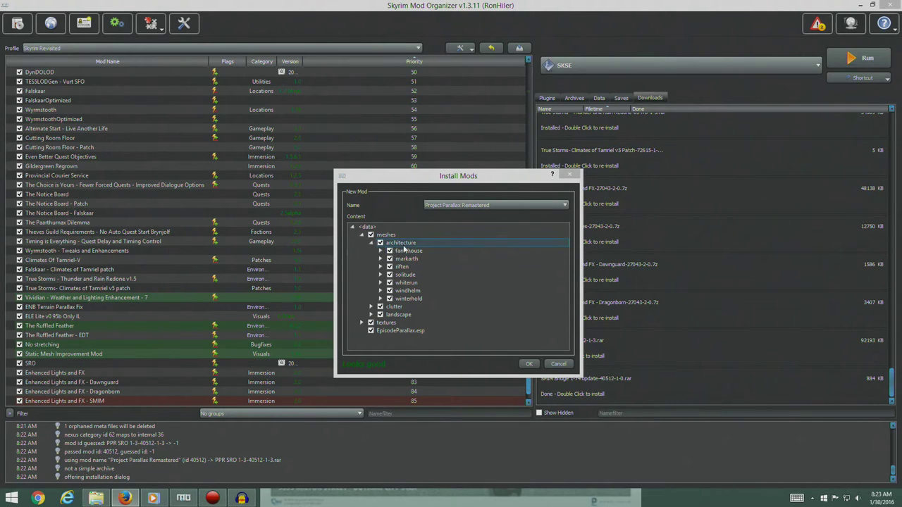
- Expand the solitude and windhelm architecture folders and untick whdockdoortrim.nif
click(381, 275)
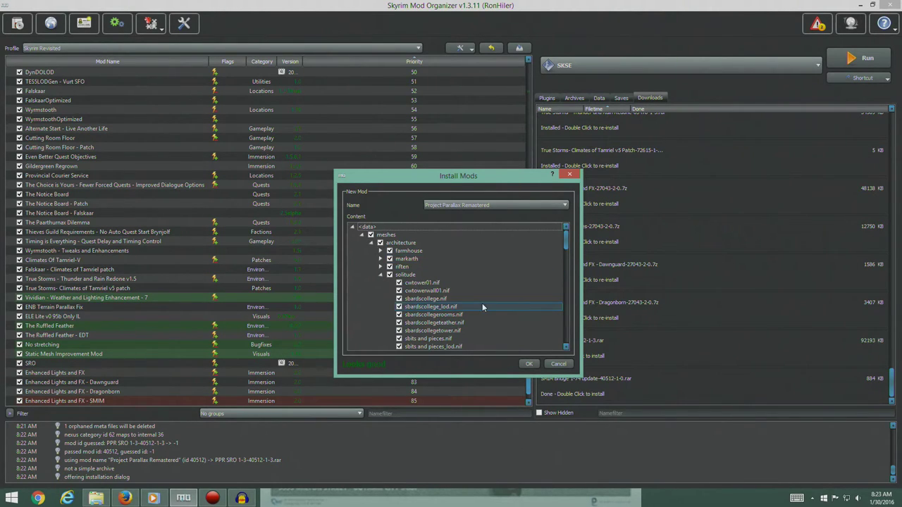
scroll(485, 314, down, 3)
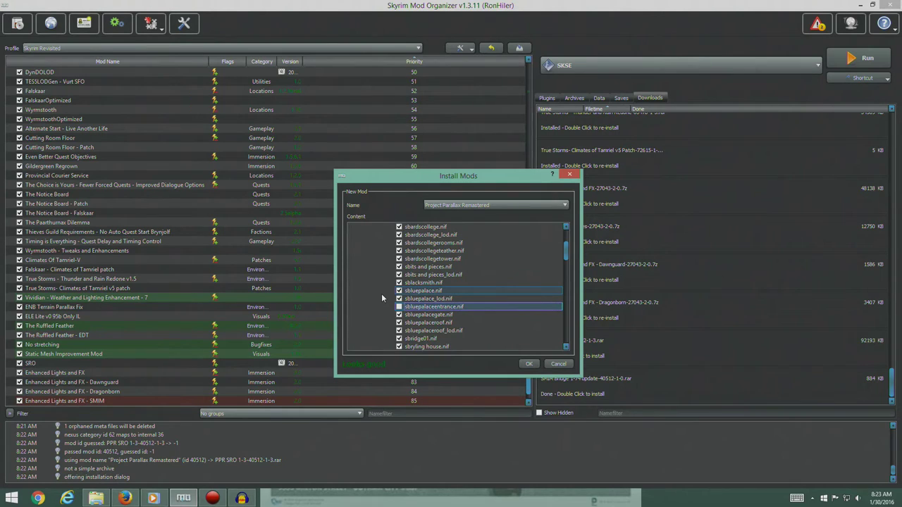
scroll(459, 264, down, 20)
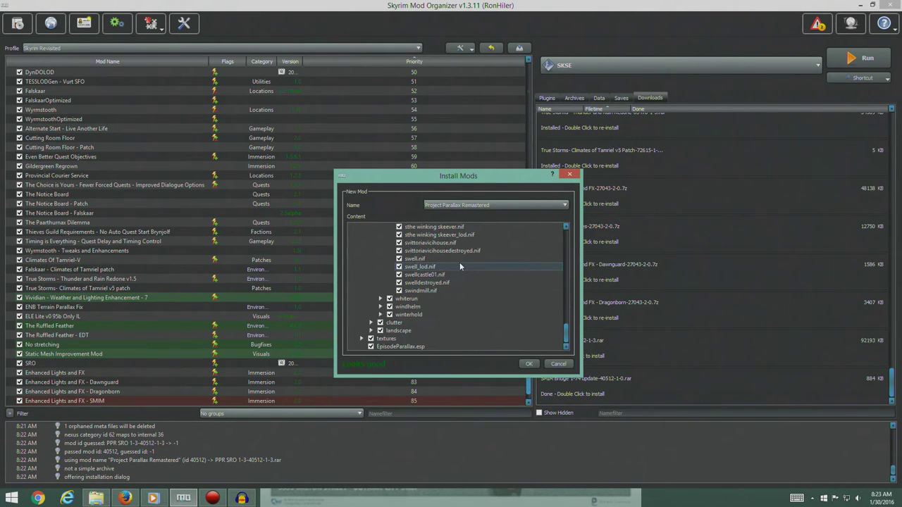
click(379, 307)
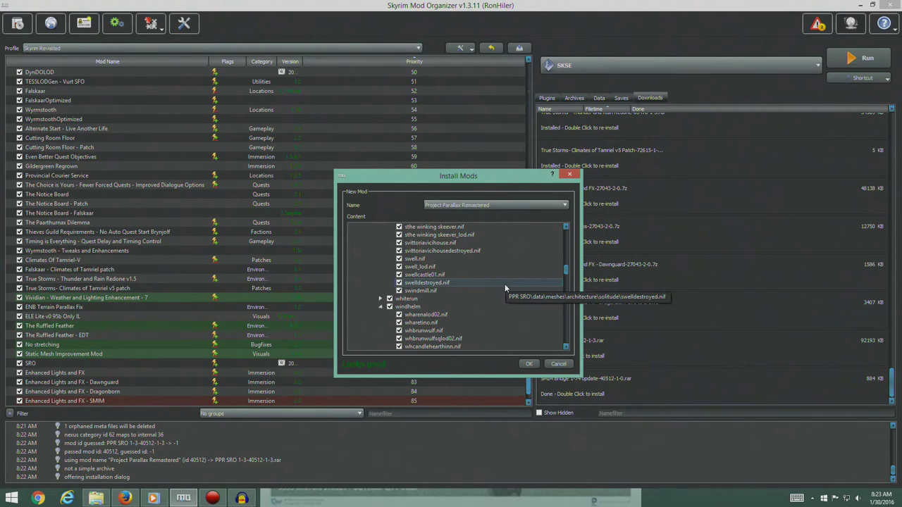
scroll(496, 302, down, 3)
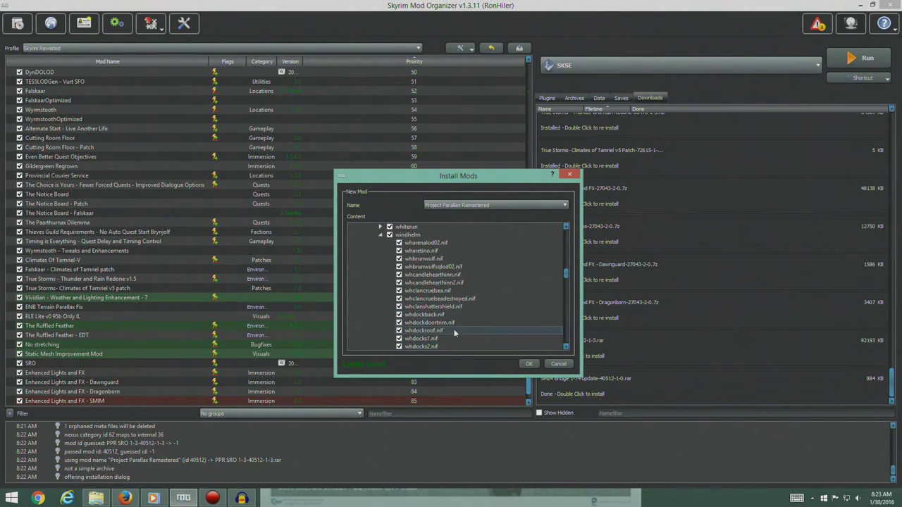
click(400, 322)
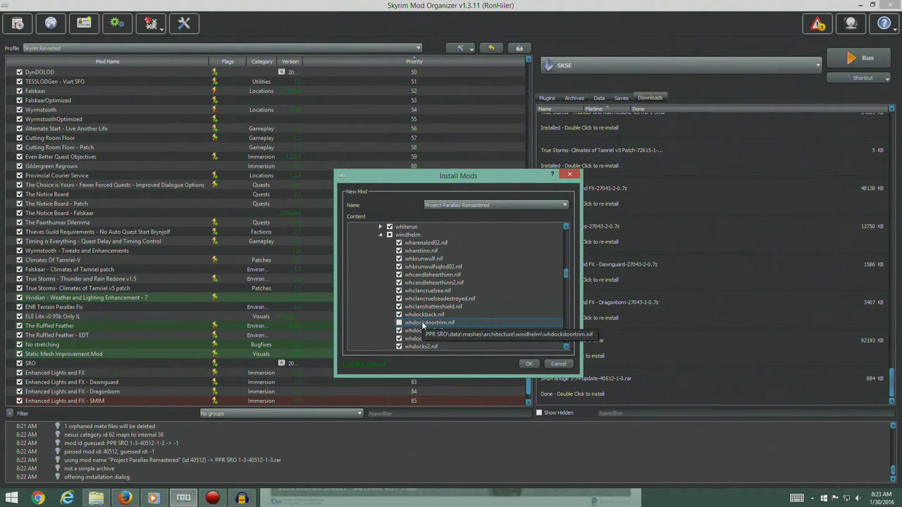
- Untick whshorttower.nif and whstatuetalos02.nif, then return to the STEP guide
scroll(481, 314, down, 2)
scroll(480, 316, down, 8)
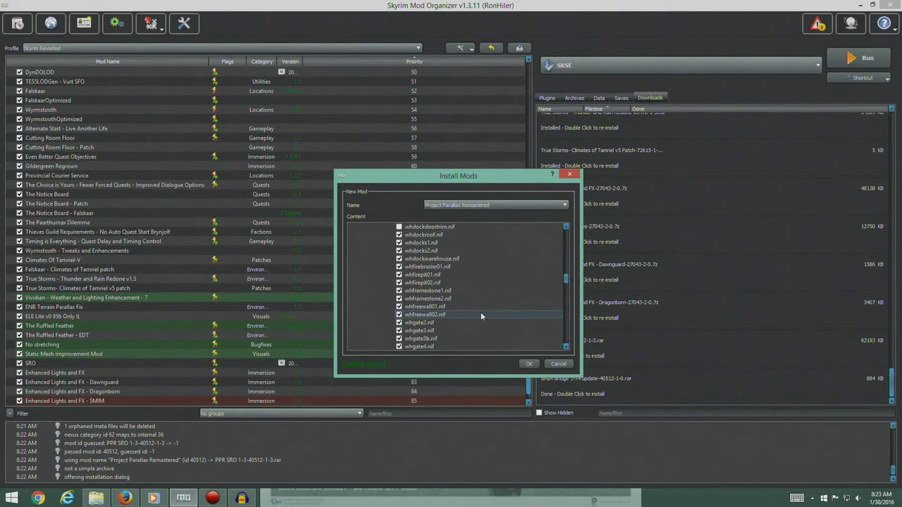
scroll(480, 316, down, 15)
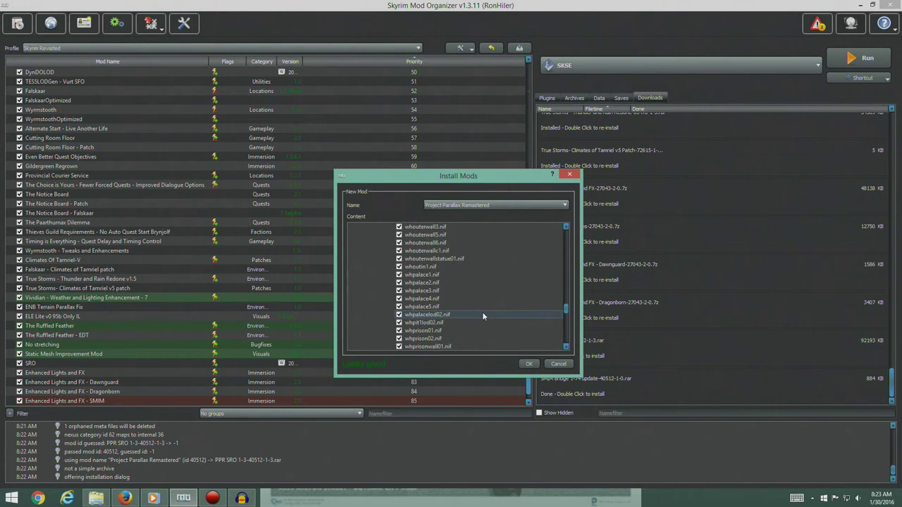
scroll(482, 312, up, 10)
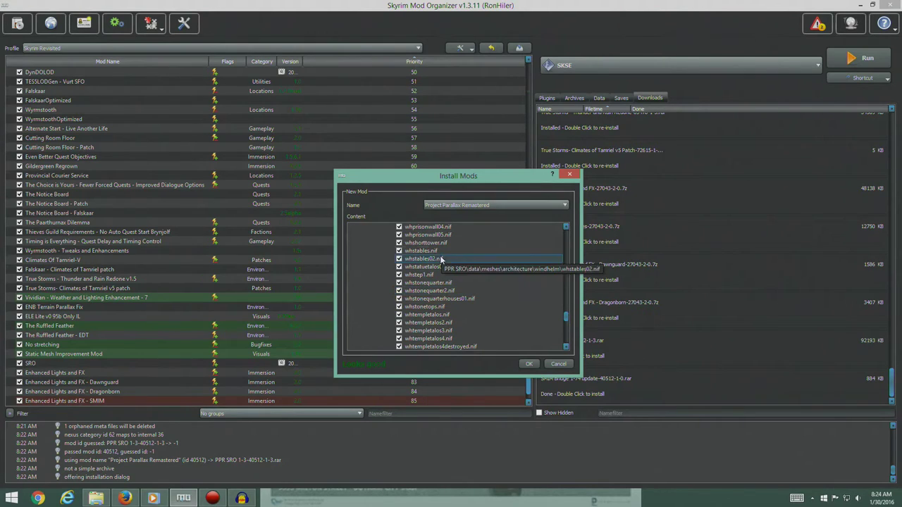
click(399, 243)
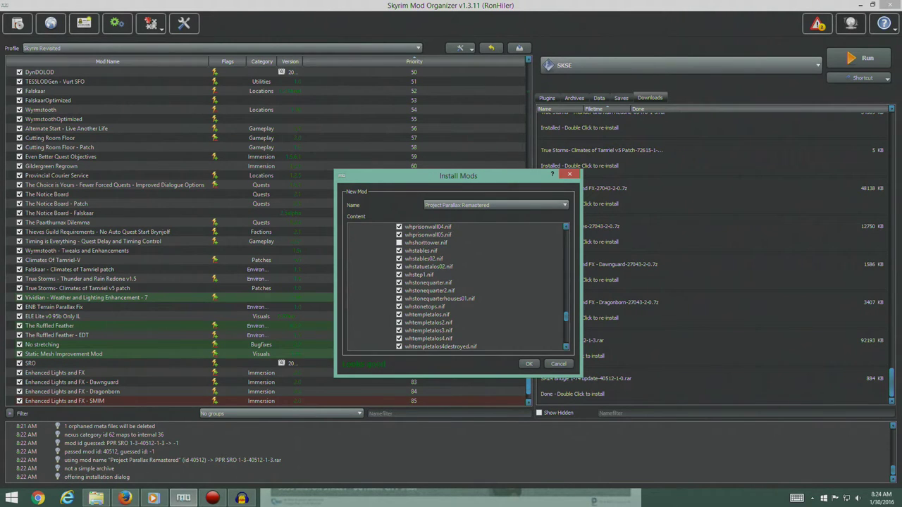
scroll(505, 310, down, 2)
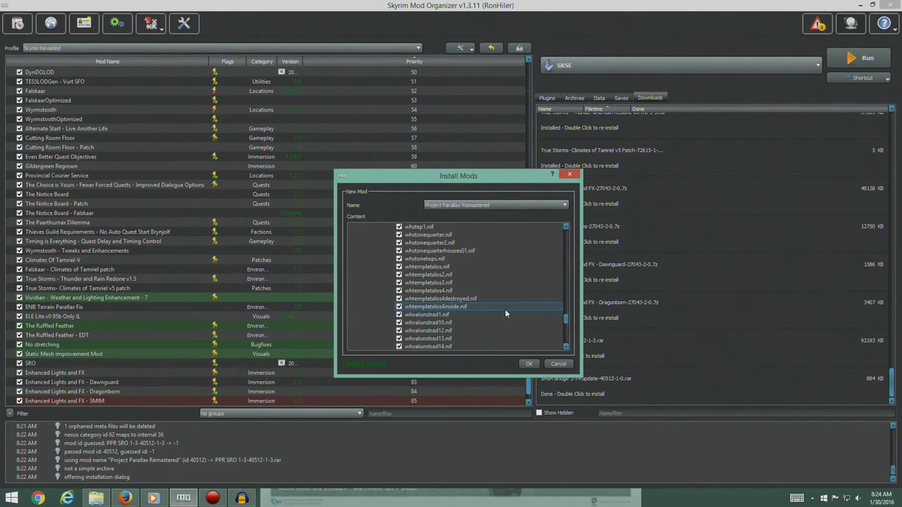
scroll(505, 308, up, 2)
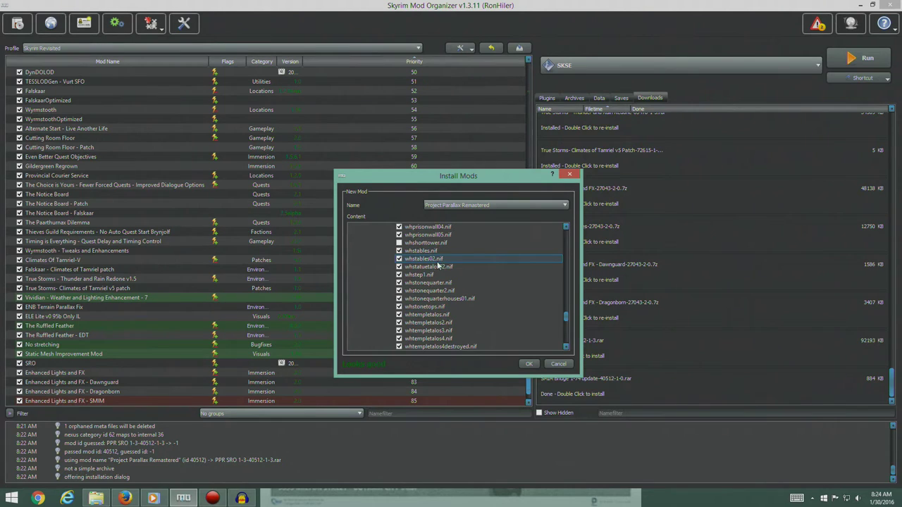
click(398, 266)
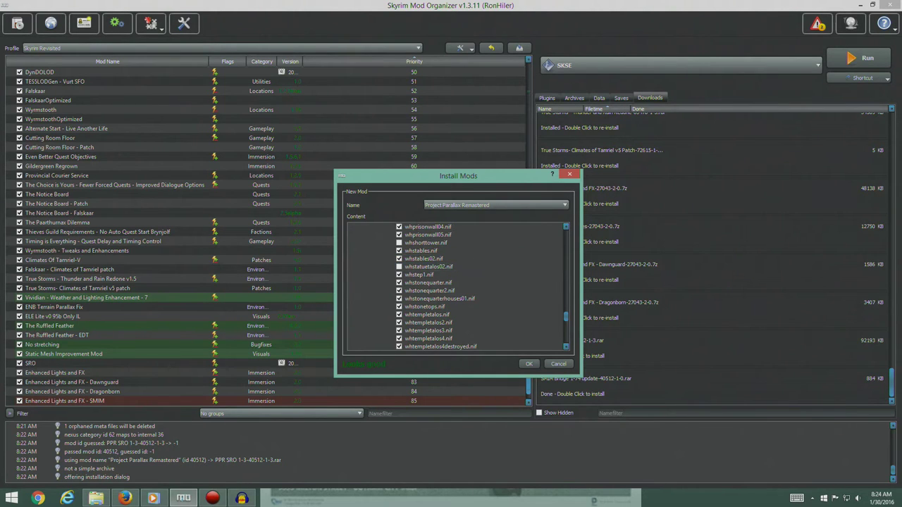
key(alt+Tab)
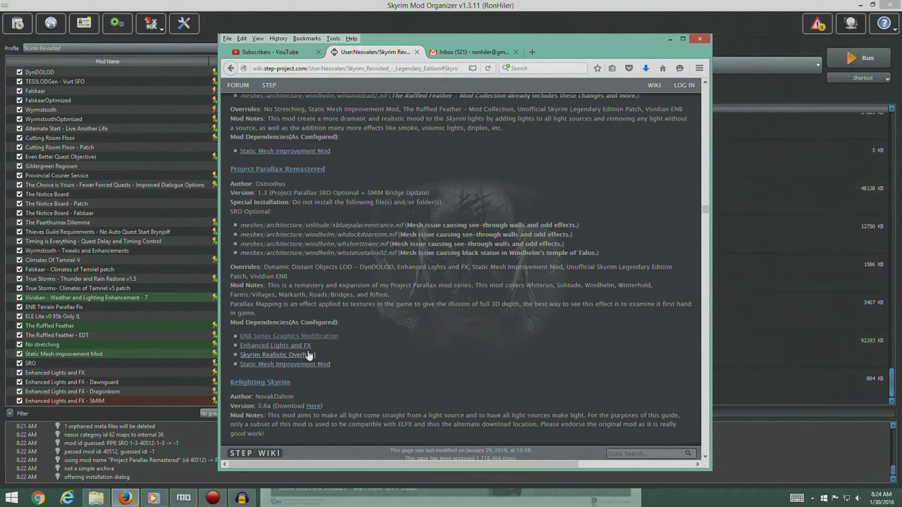
- Install Project Parallax Remastered, enable it, and confirm EpisodeParallax.esp is active in Plugins
click(742, 248)
click(528, 362)
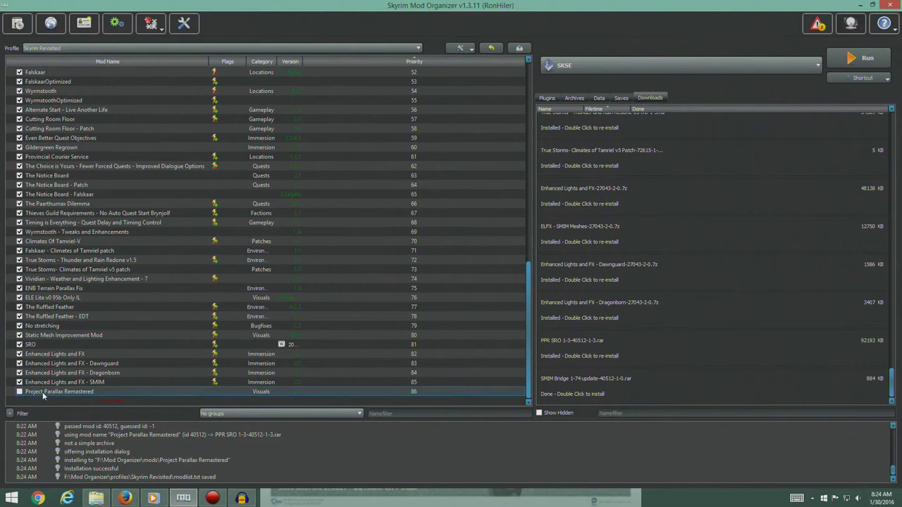
click(19, 392)
click(547, 98)
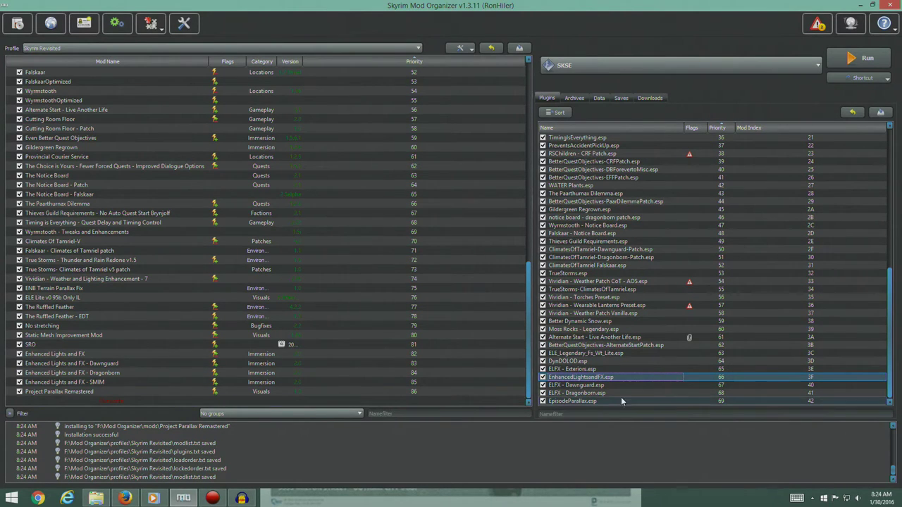
- Manually install the SMIM Bridge archive with PPR SMIM Bridge 1-74 as the data directory
click(125, 498)
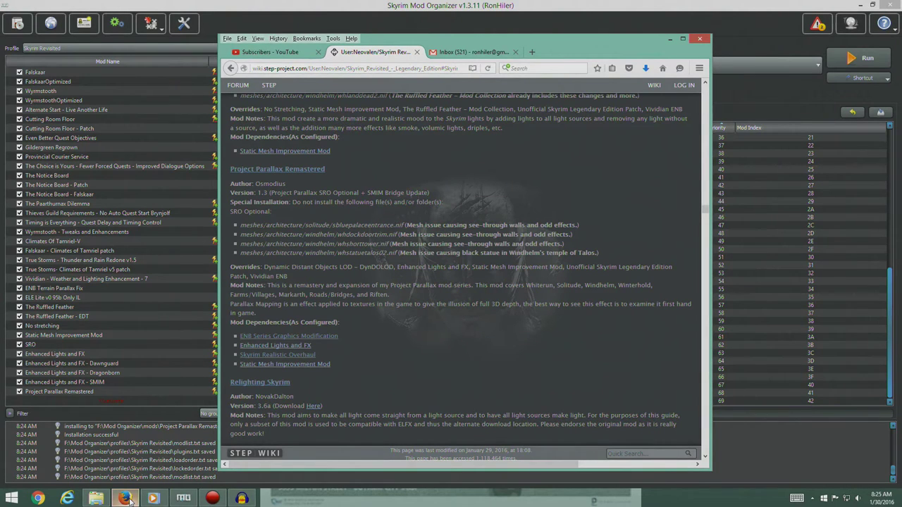
click(127, 498)
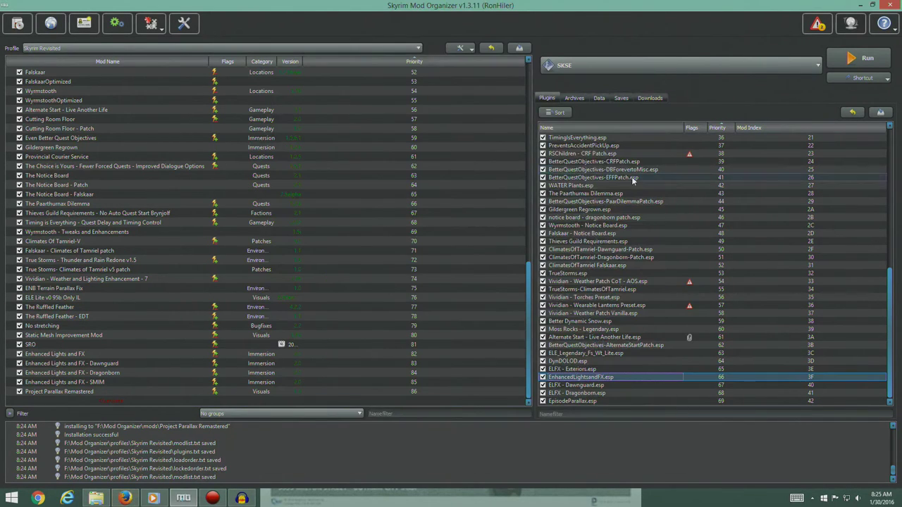
click(650, 98)
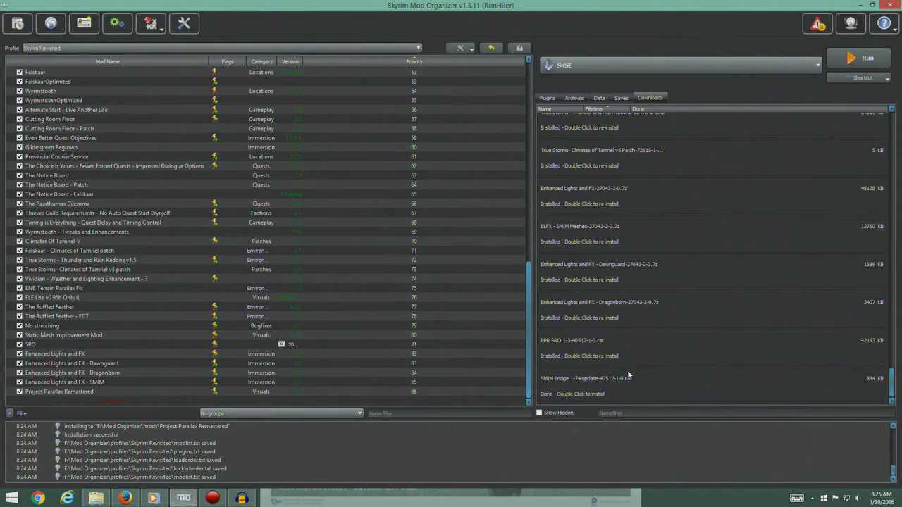
double_click(582, 386)
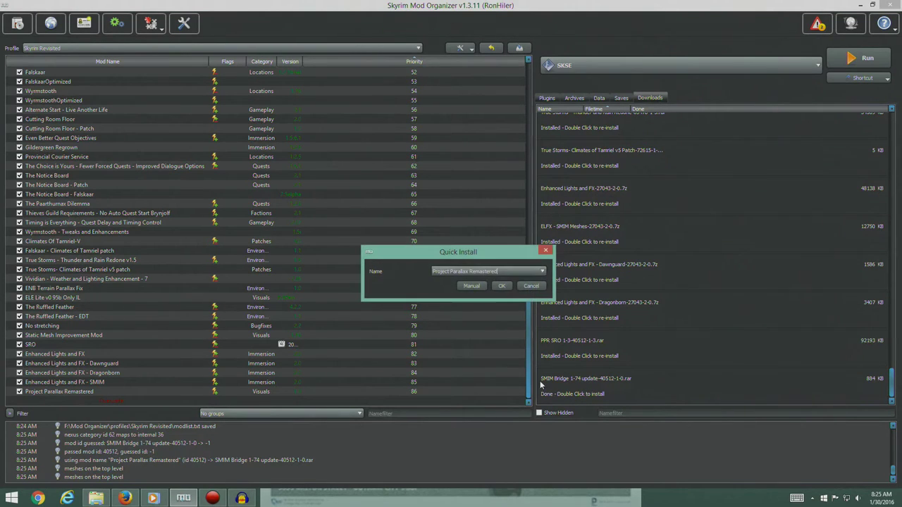
click(467, 288)
click(361, 233)
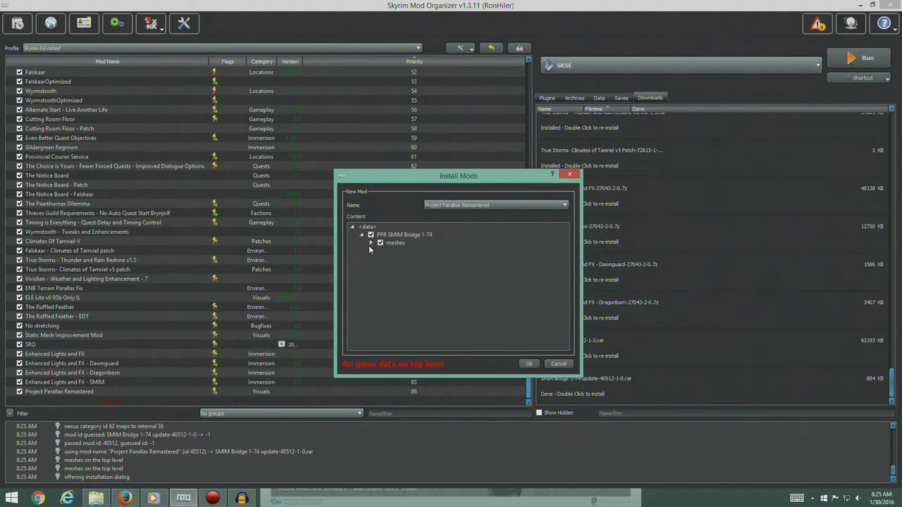
click(371, 242)
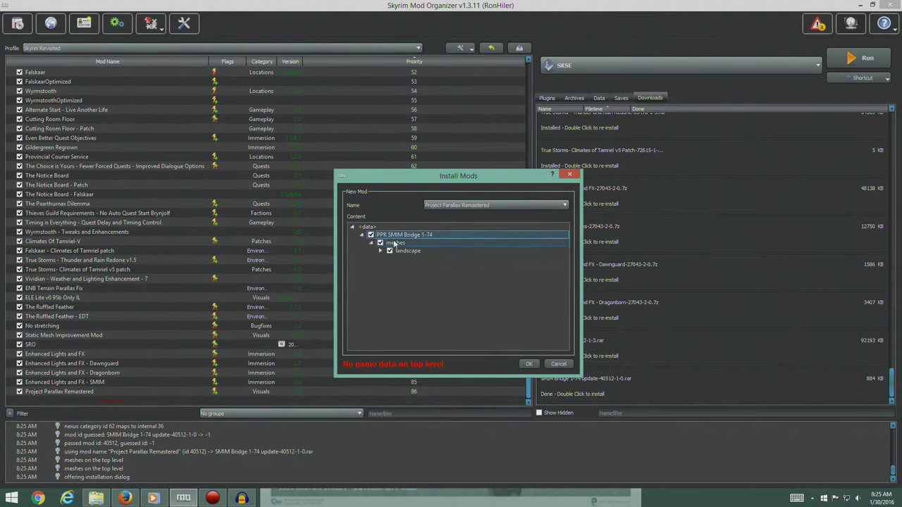
right_click(423, 235)
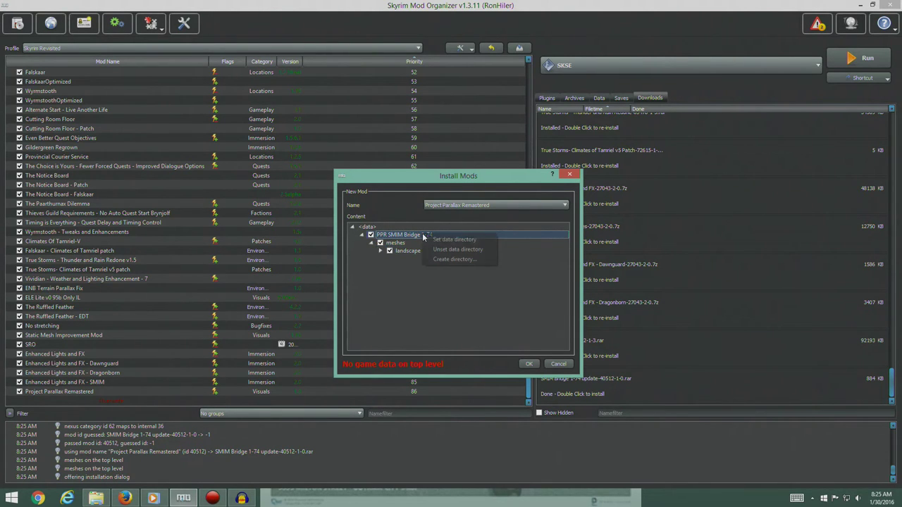
click(454, 241)
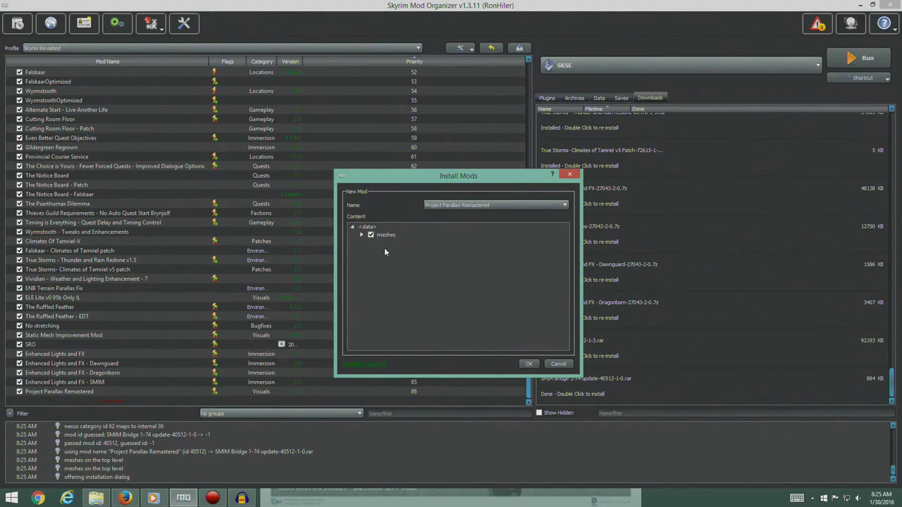
click(528, 364)
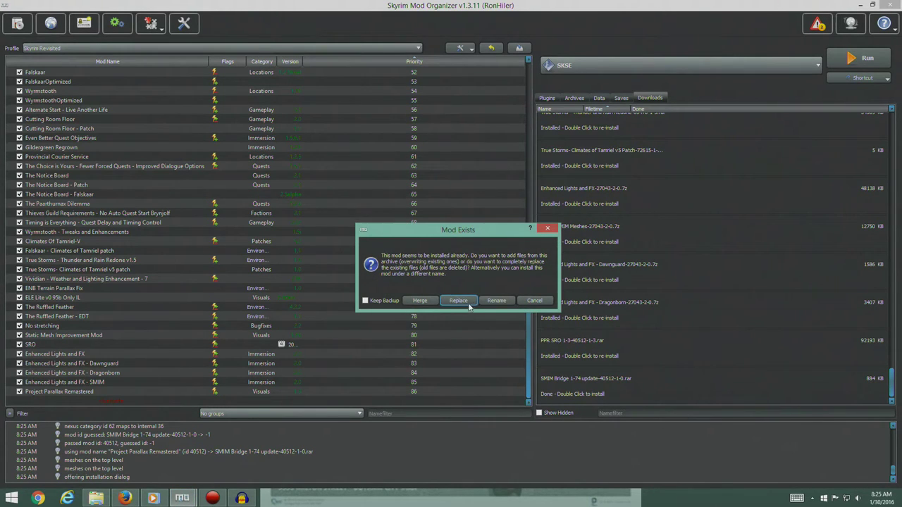
- Rename the new mod to 'Project Parallax Remastered - SMIM' and confirm
click(496, 301)
click(486, 241)
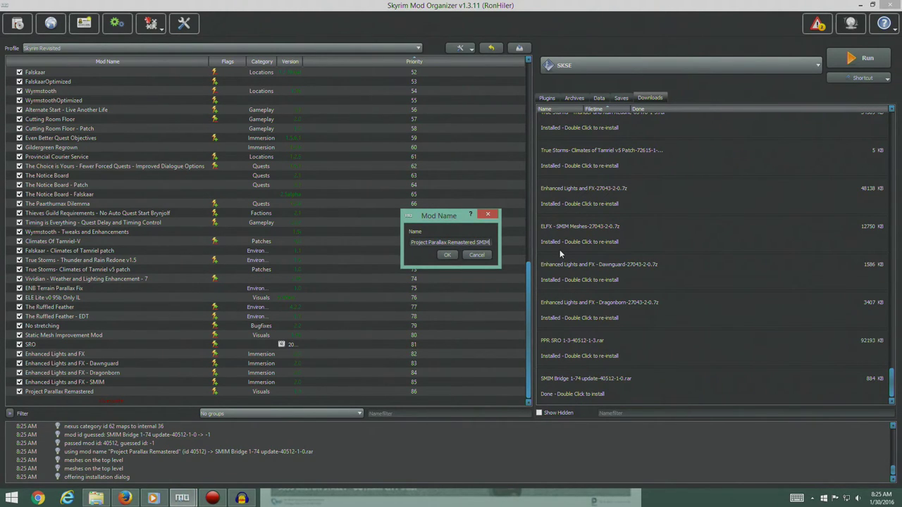
text(-)
click(447, 254)
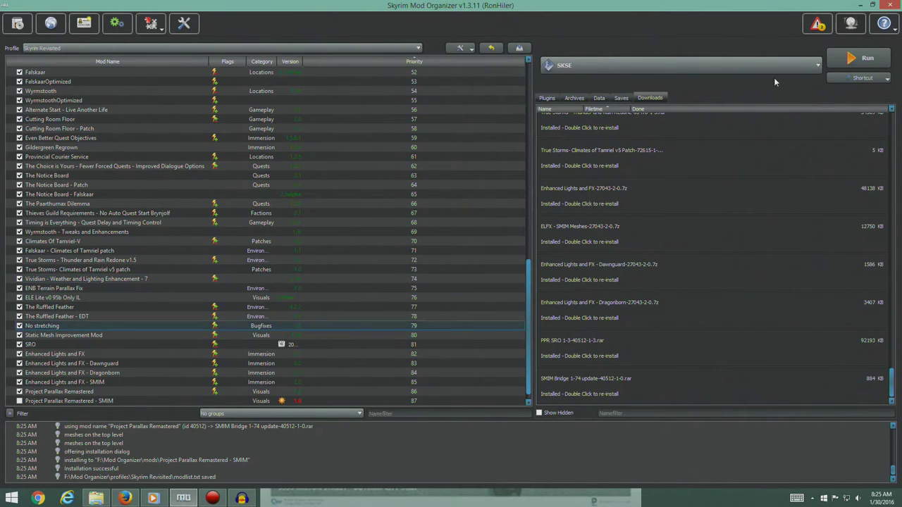
click(547, 98)
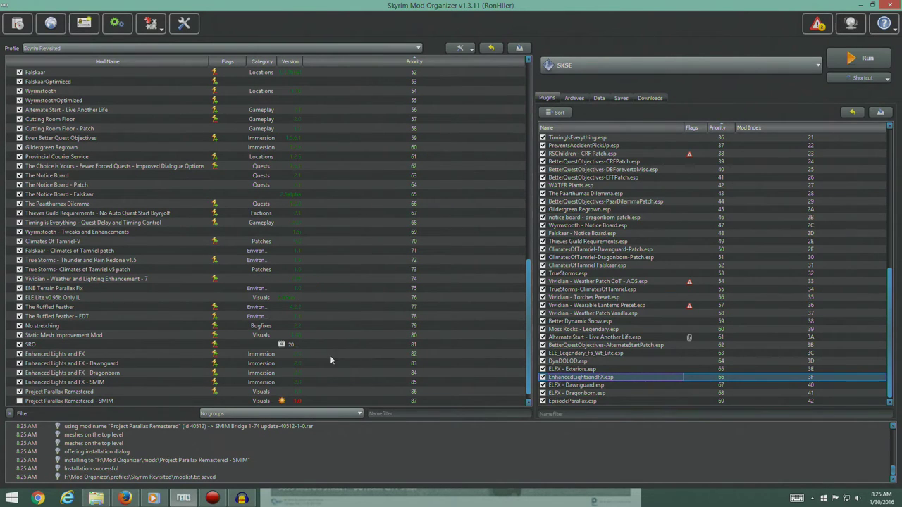
- Enable Project Parallax Remastered - SMIM and set its version to ignore updates
click(19, 401)
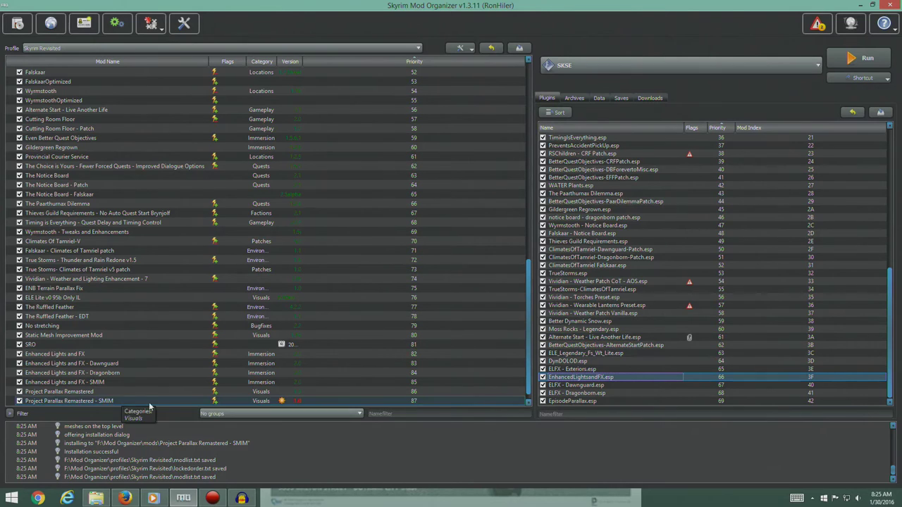
mouse_move(297, 402)
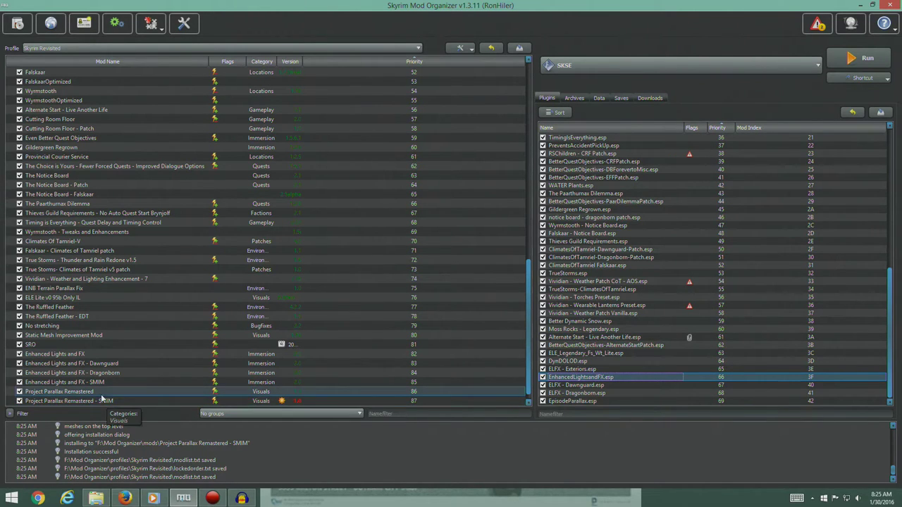
right_click(294, 402)
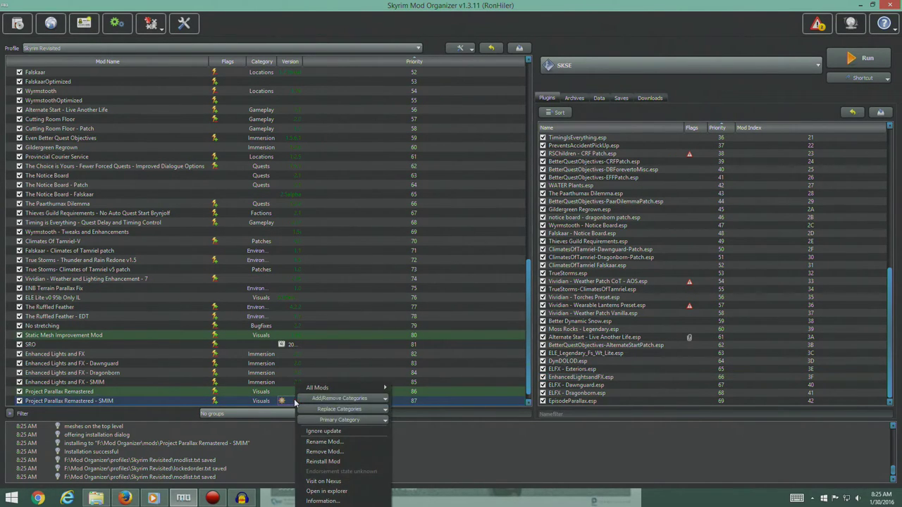
click(331, 431)
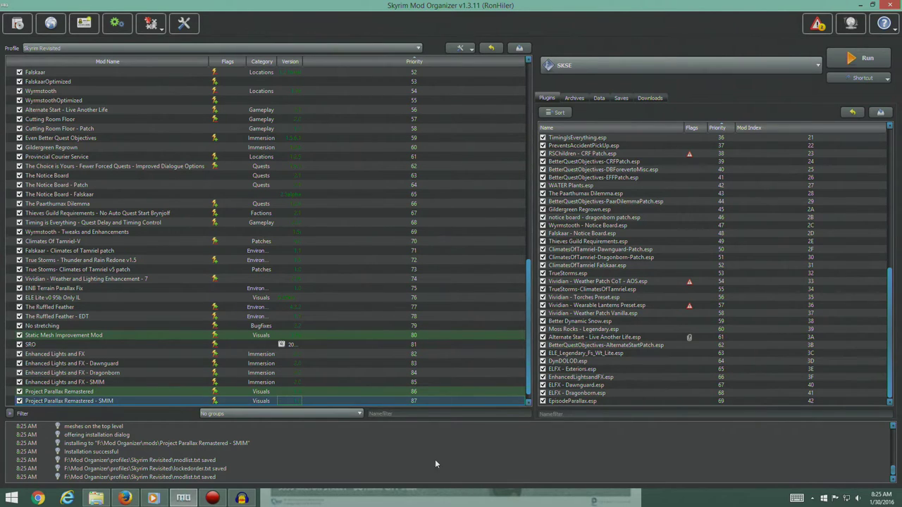
click(292, 354)
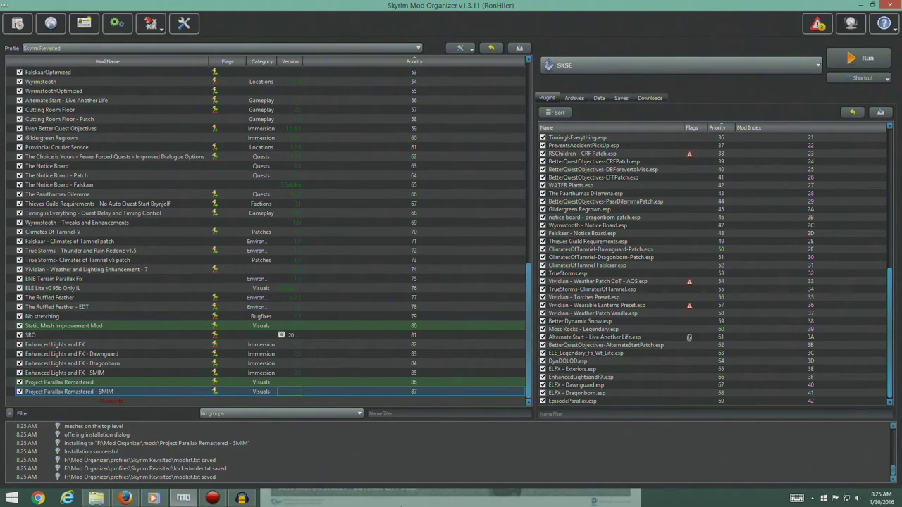
click(126, 498)
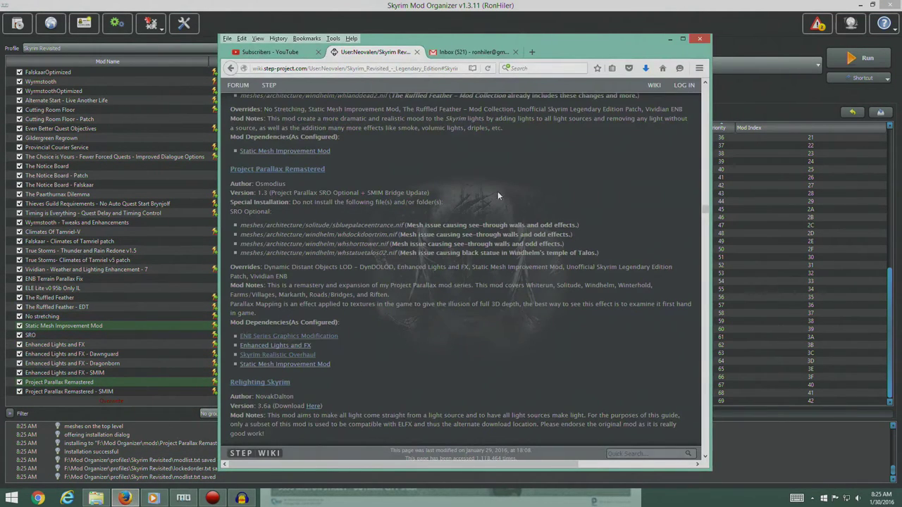
- Save the Relighting Skyrim FULL - Tailored for ELFX.7z archive from the STEP Wiki link
click(682, 39)
scroll(255, 283, up, 10)
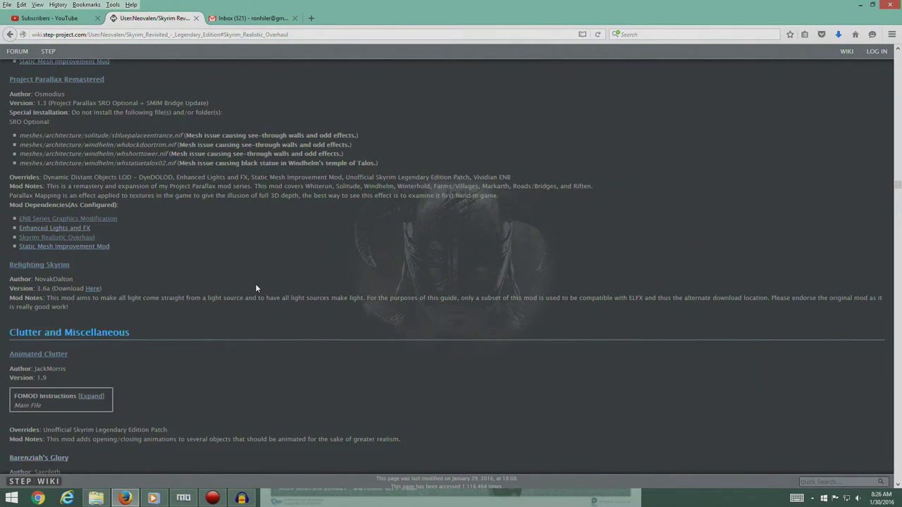
scroll(255, 283, down, 1)
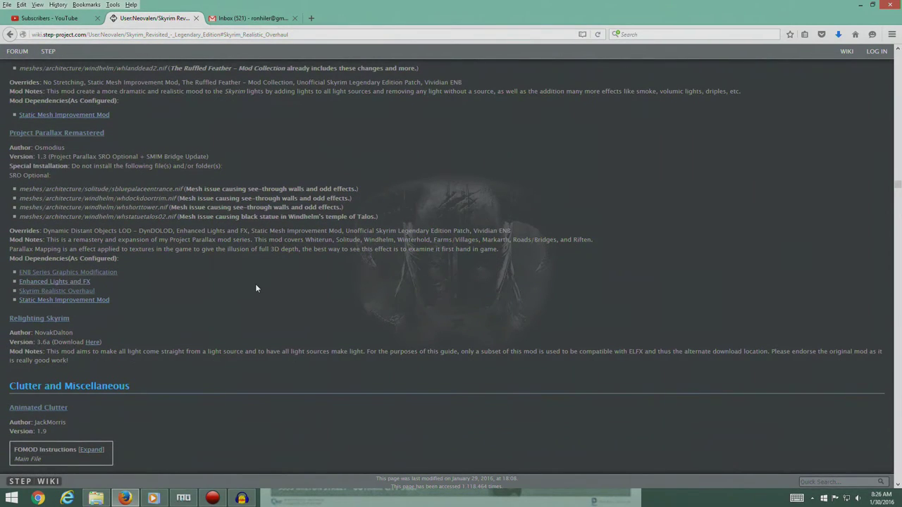
scroll(176, 300, up, 4)
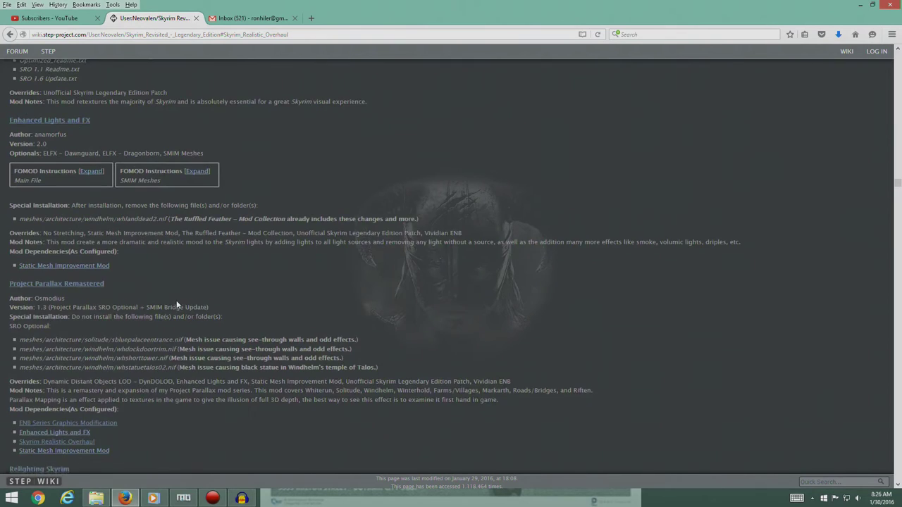
scroll(162, 205, down, 3)
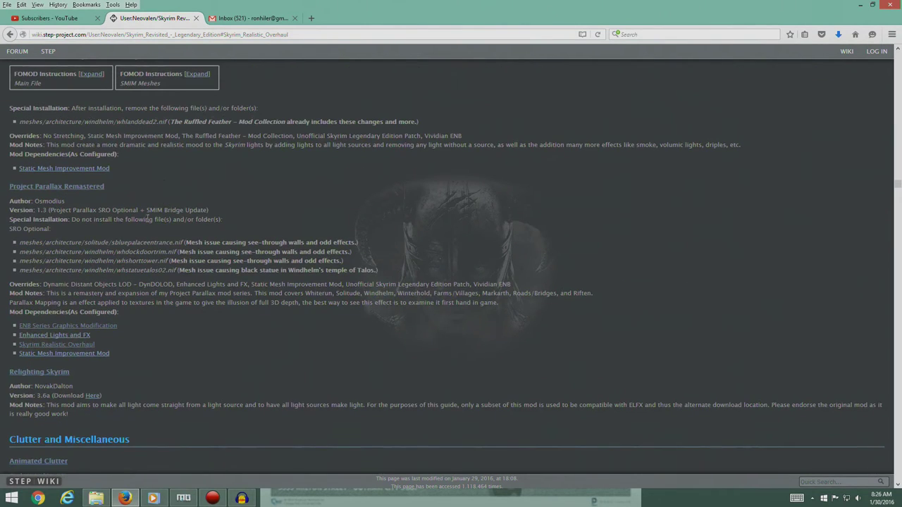
scroll(169, 282, down, 3)
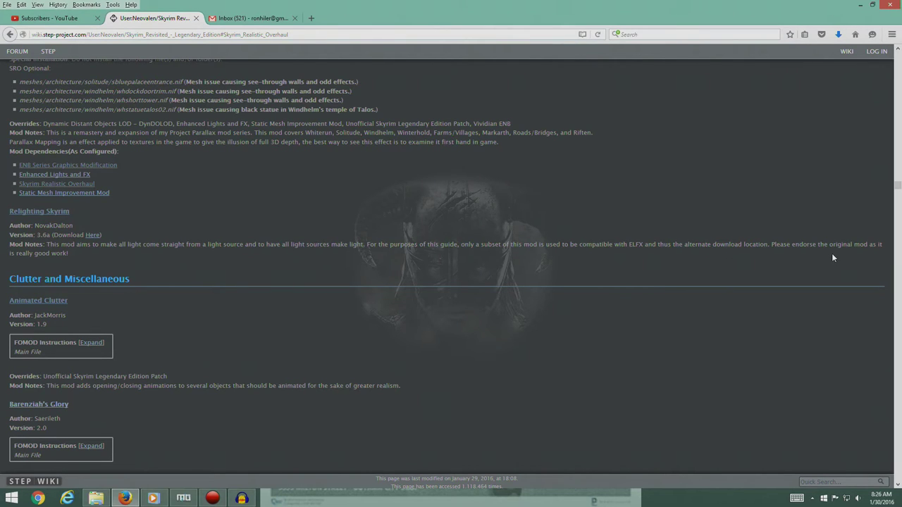
click(93, 235)
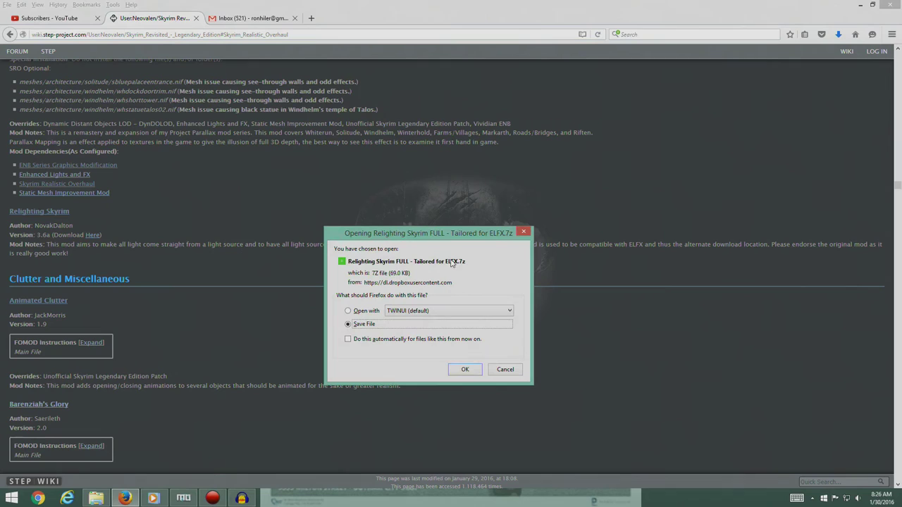
click(455, 370)
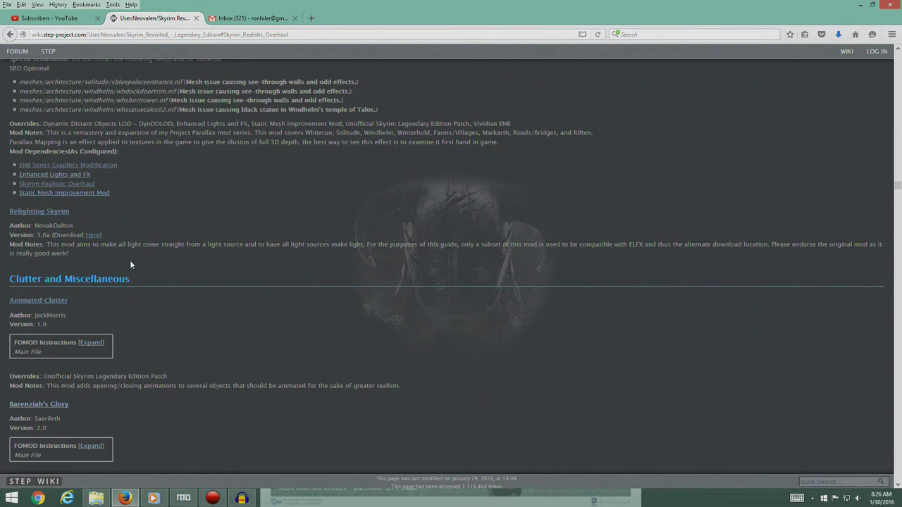
- Select the Relighting Skyrim FULL archive to install in Mod Organizer
click(183, 498)
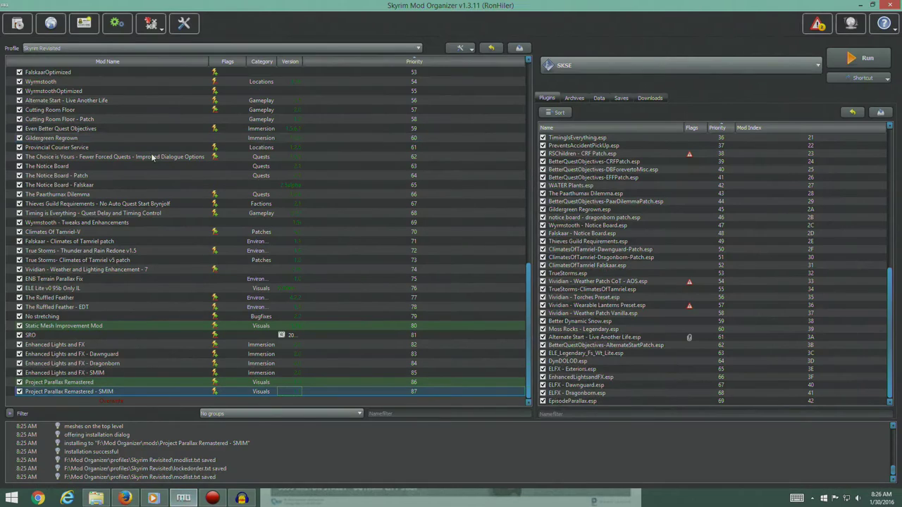
click(18, 23)
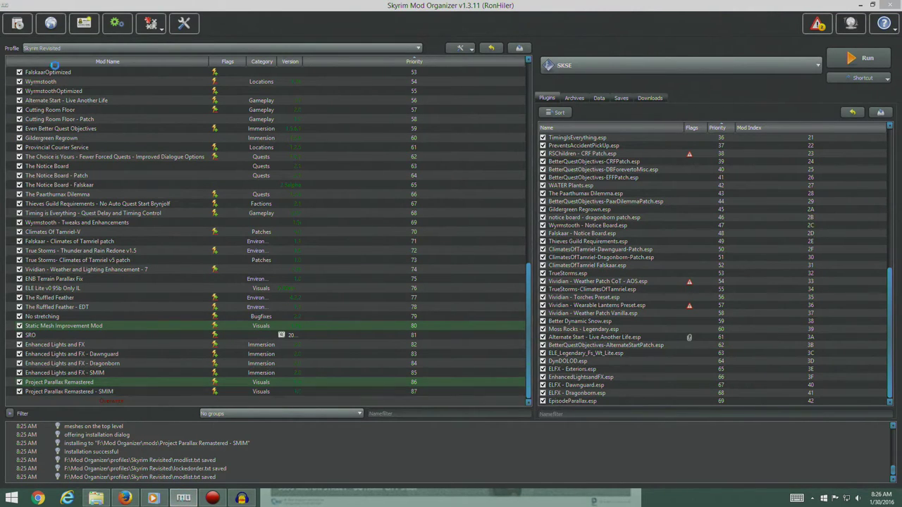
click(494, 139)
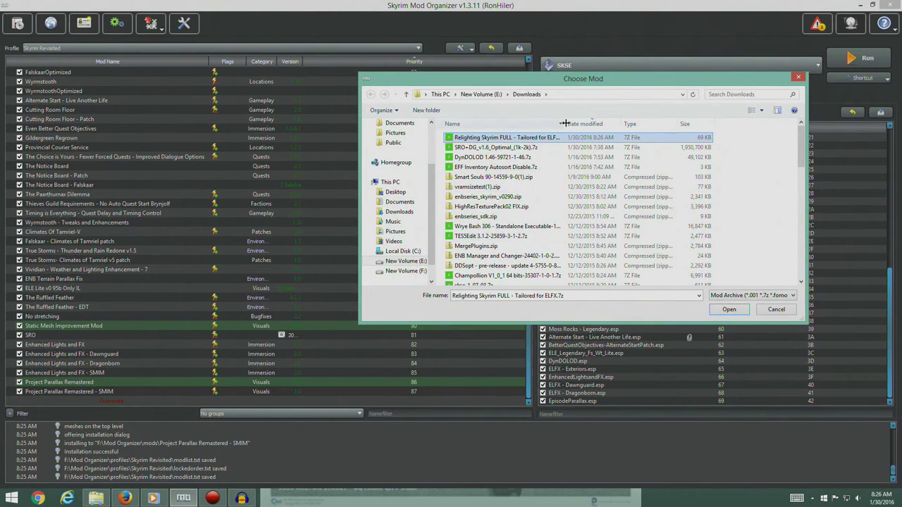
drag(563, 124, 585, 123)
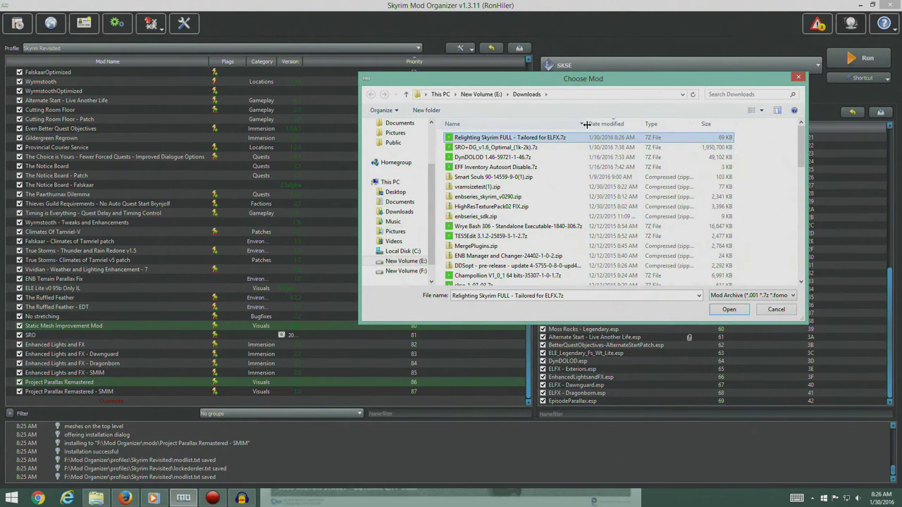
click(728, 309)
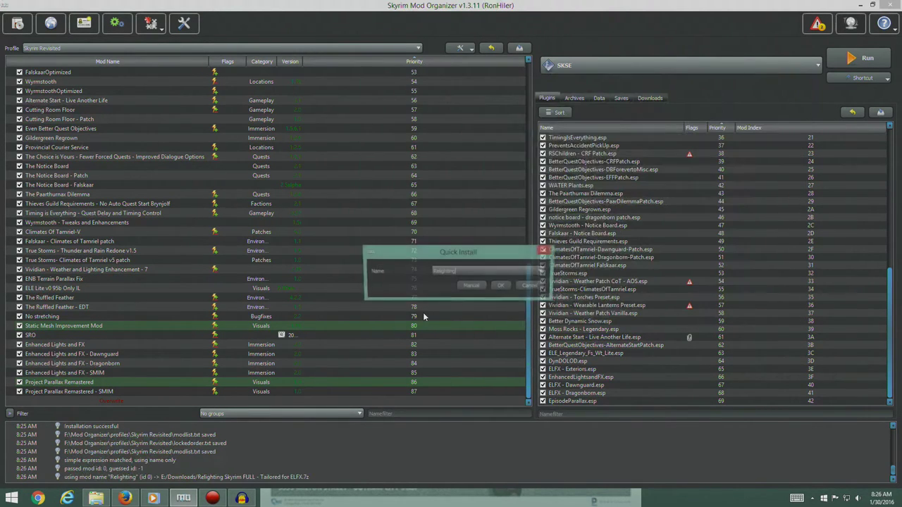
- Install it manually as 'Relighting' with the Data folder set as data directory
click(471, 286)
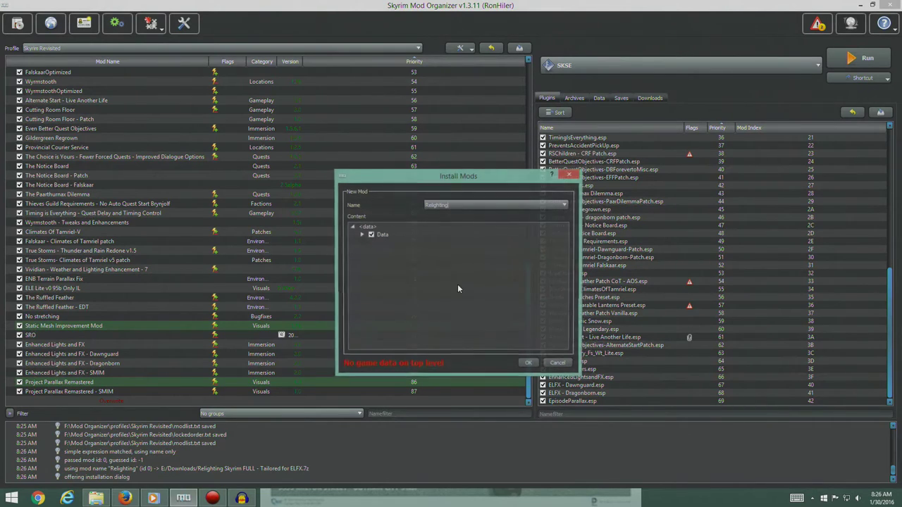
right_click(383, 237)
click(395, 243)
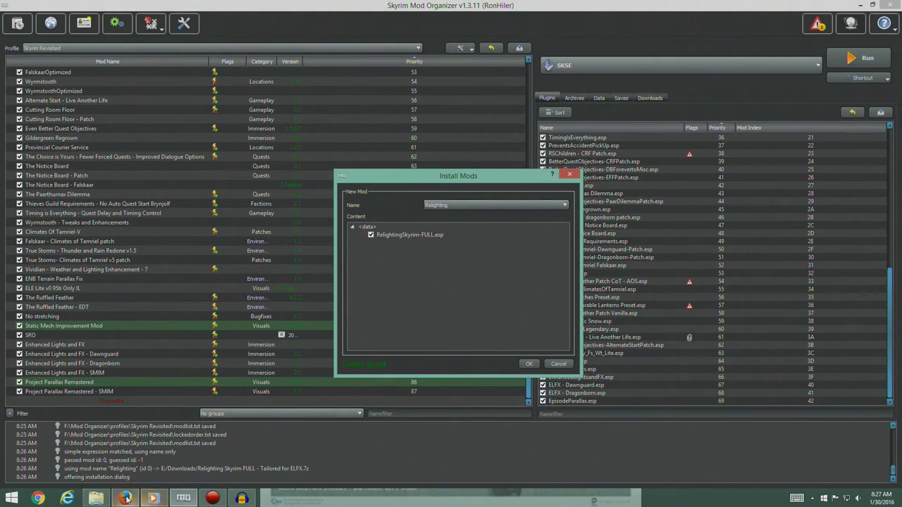
click(125, 498)
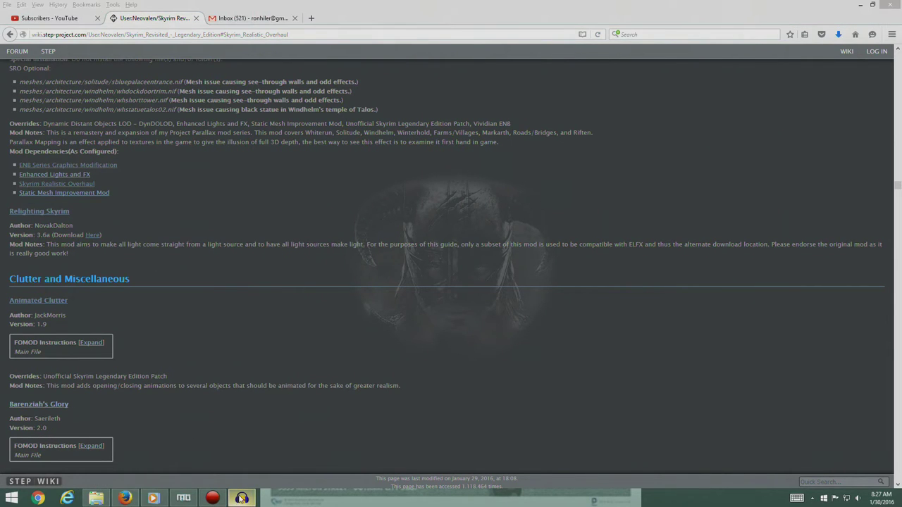
click(189, 495)
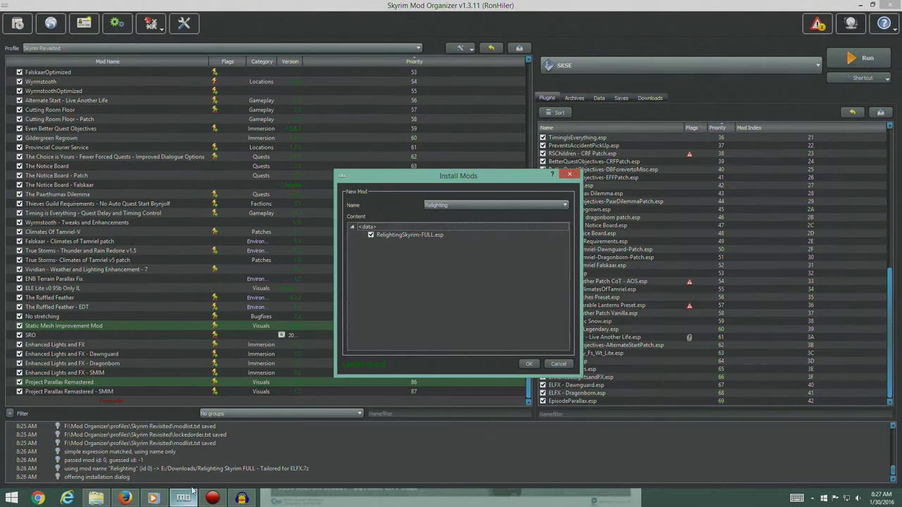
click(528, 363)
scroll(422, 354, down, 1)
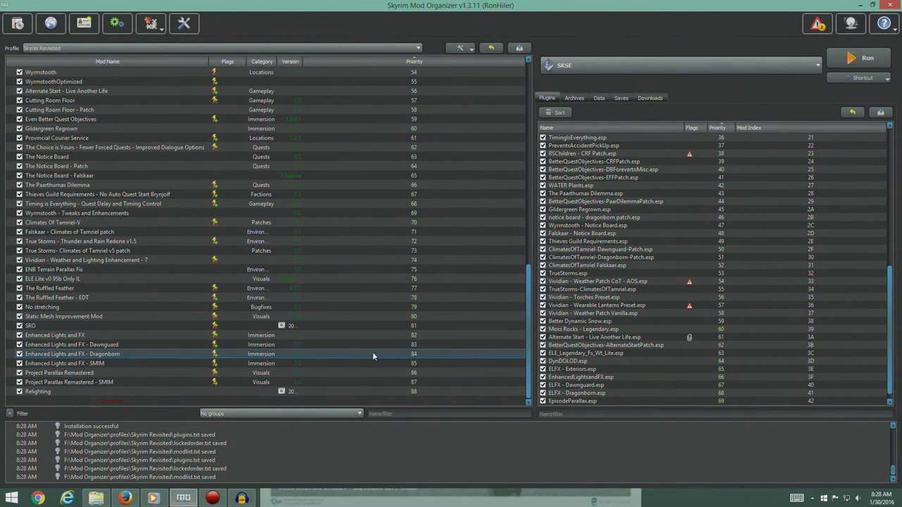
key(alt+Tab)
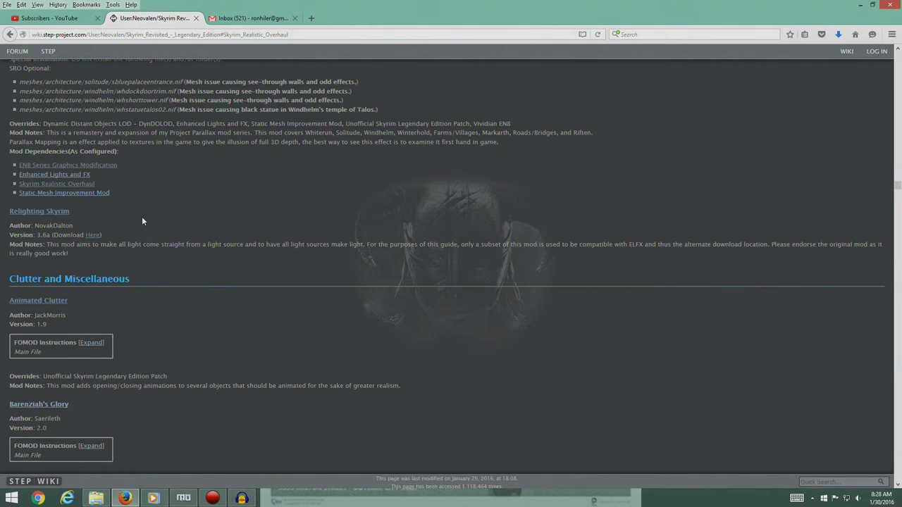
- Open Animated Clutter's Nexus page from the wiki's Clutter and Miscellaneous section
scroll(220, 269, down, 3)
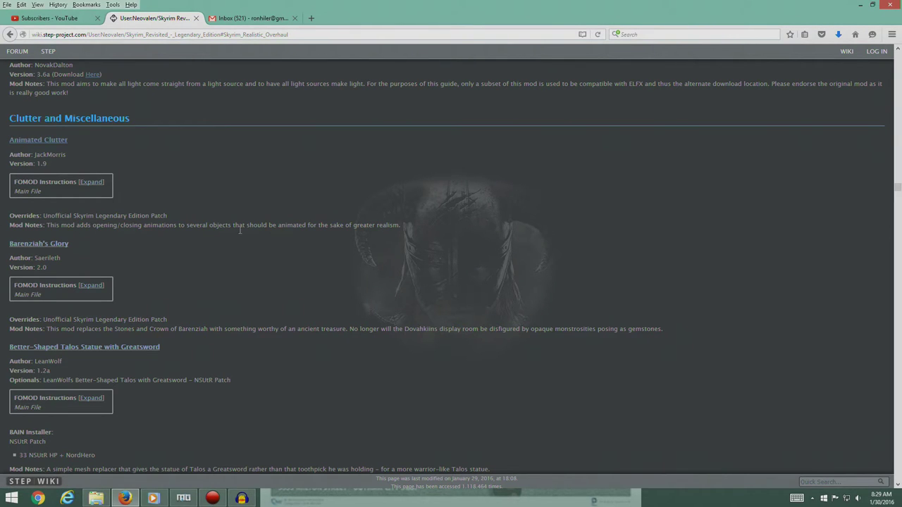
click(38, 140)
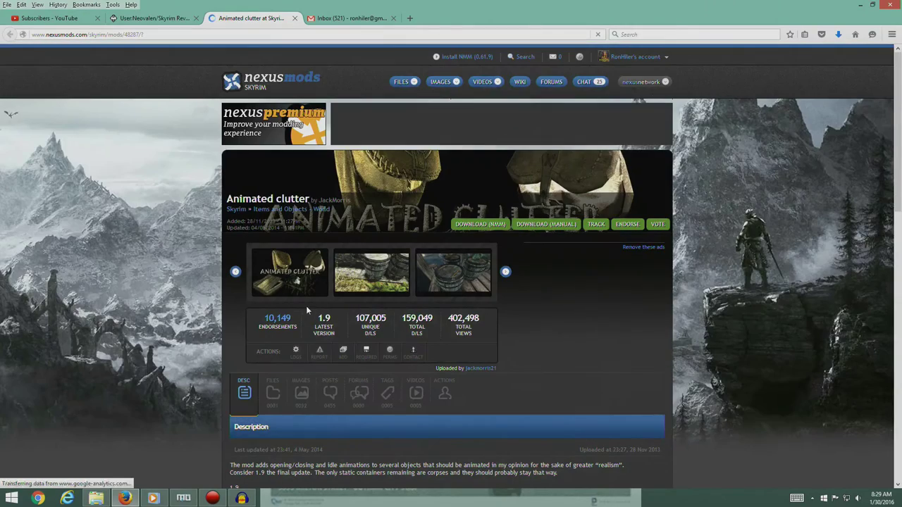
- Send the animated clutter 1.9 main file to Mod Organizer with Download With Manager
click(272, 392)
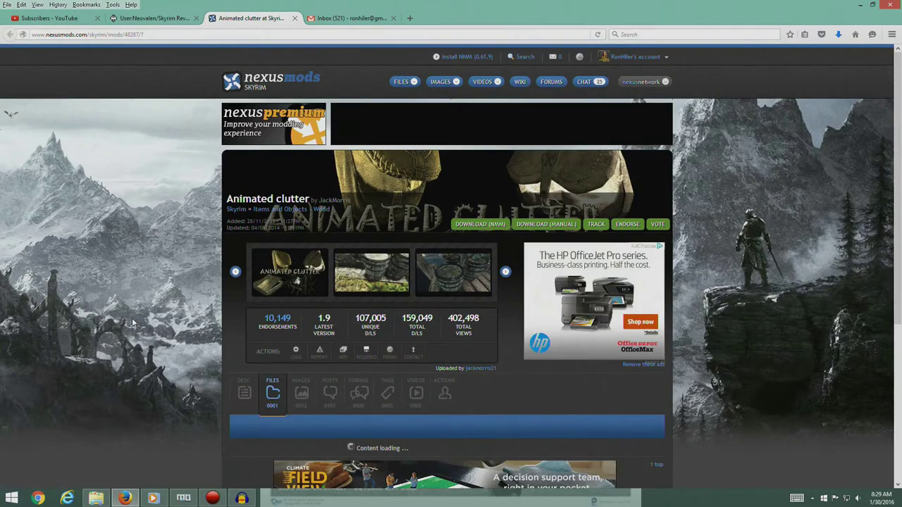
scroll(155, 321, down, 3)
scroll(155, 321, down, 1)
click(278, 219)
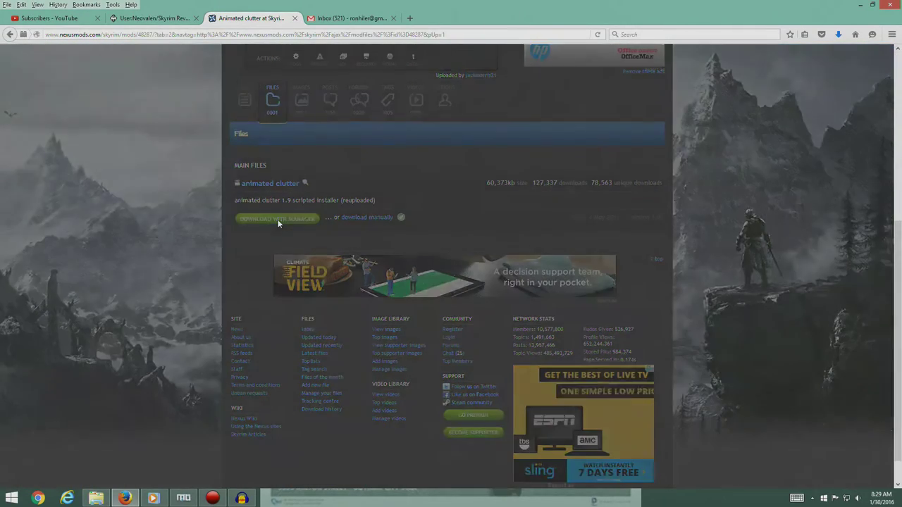
scroll(315, 208, up, 4)
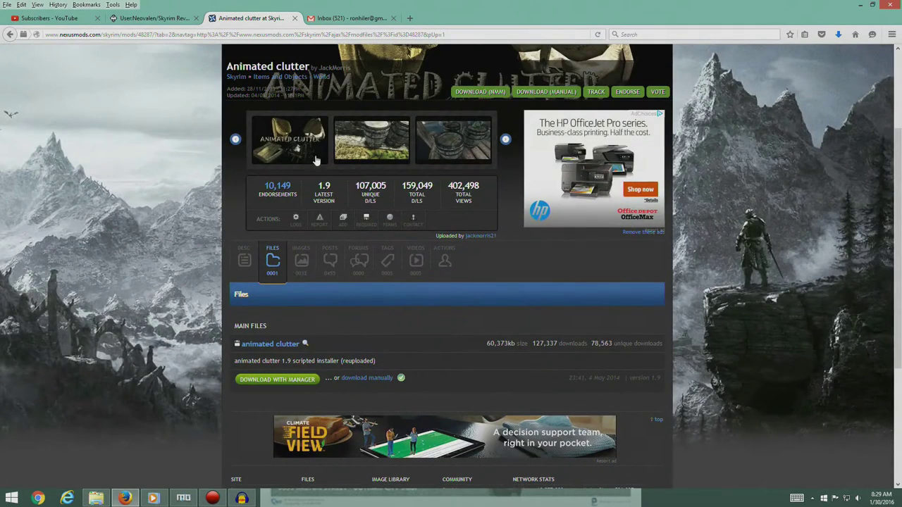
click(138, 18)
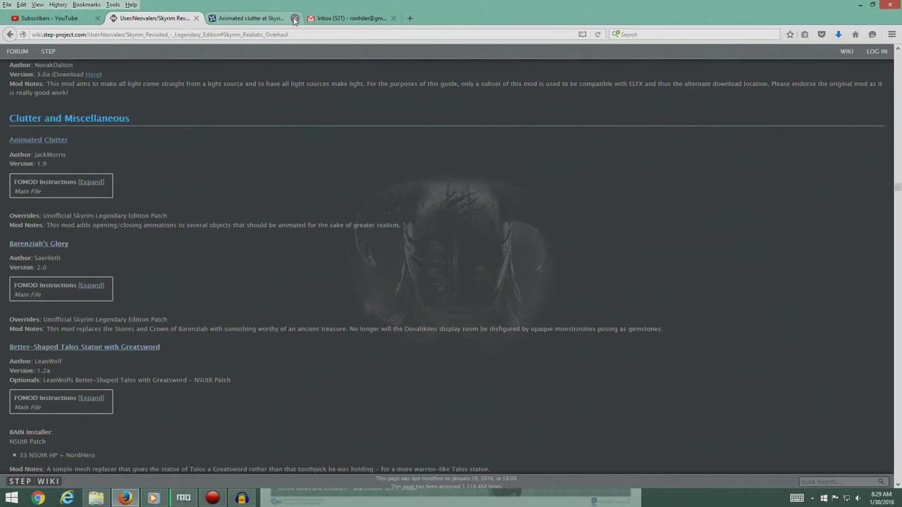
click(183, 498)
- Launch the animated clutter archive installer and expand the wiki's Animated Clutter FOMOD notes
click(649, 99)
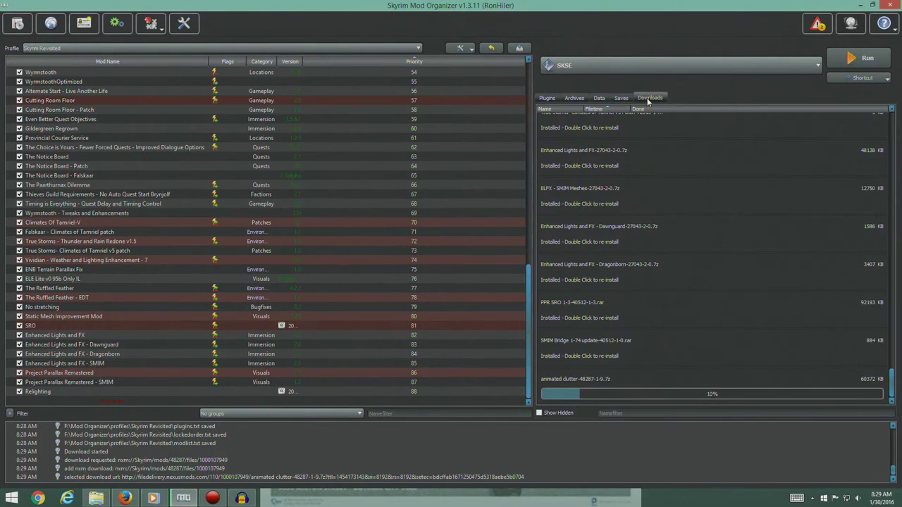
double_click(578, 386)
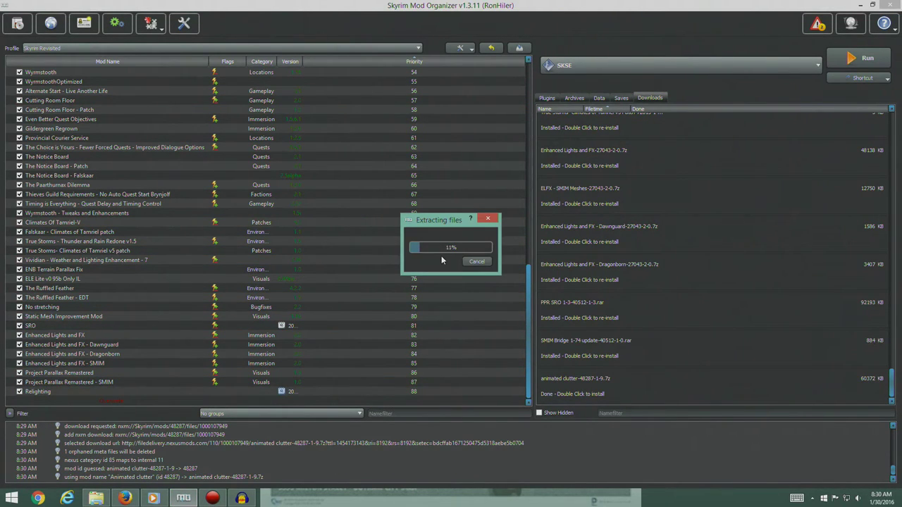
key(alt+Tab)
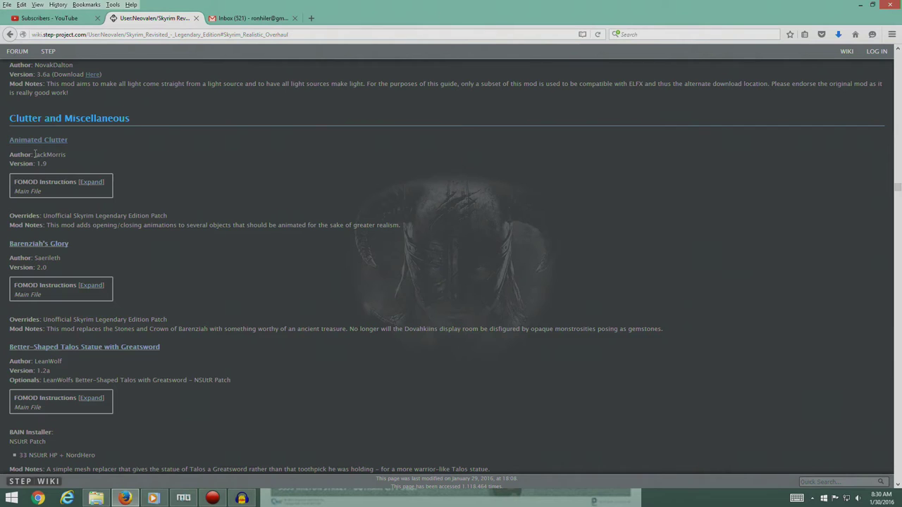
click(90, 182)
scroll(404, 306, down, 3)
scroll(405, 307, down, 5)
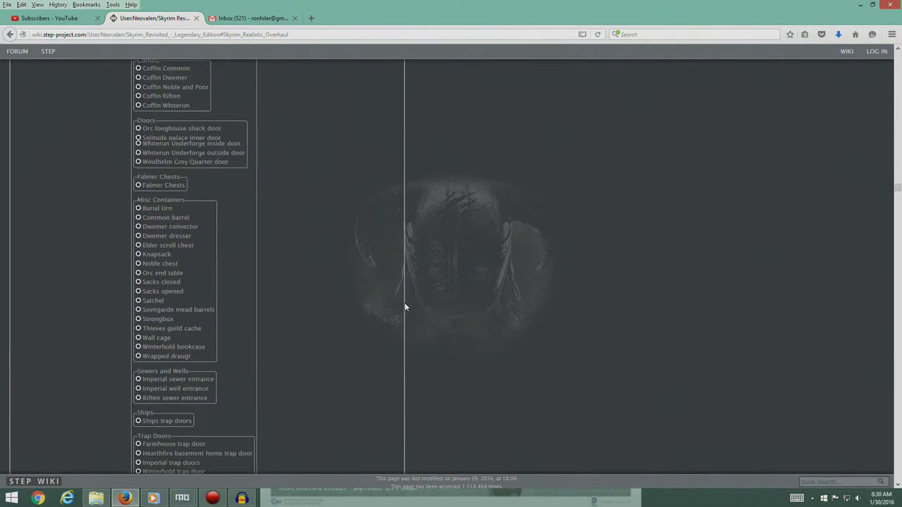
scroll(406, 306, up, 3)
scroll(404, 306, up, 3)
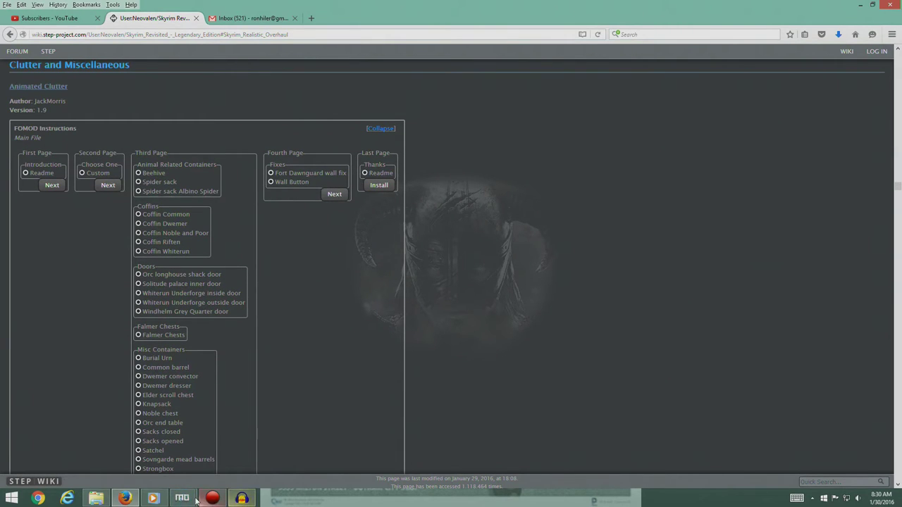
- Choose a custom selection and advance the Animated Clutter installer to its third page
mouse_move(186, 500)
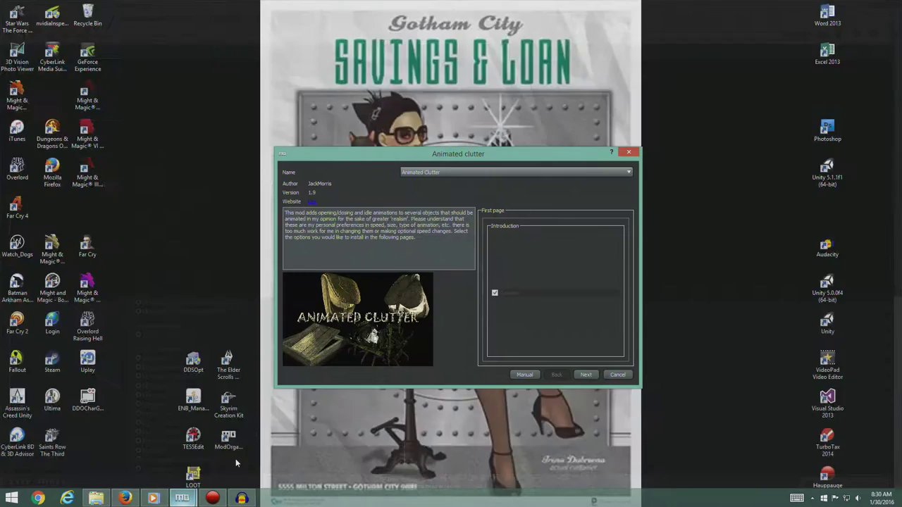
click(229, 450)
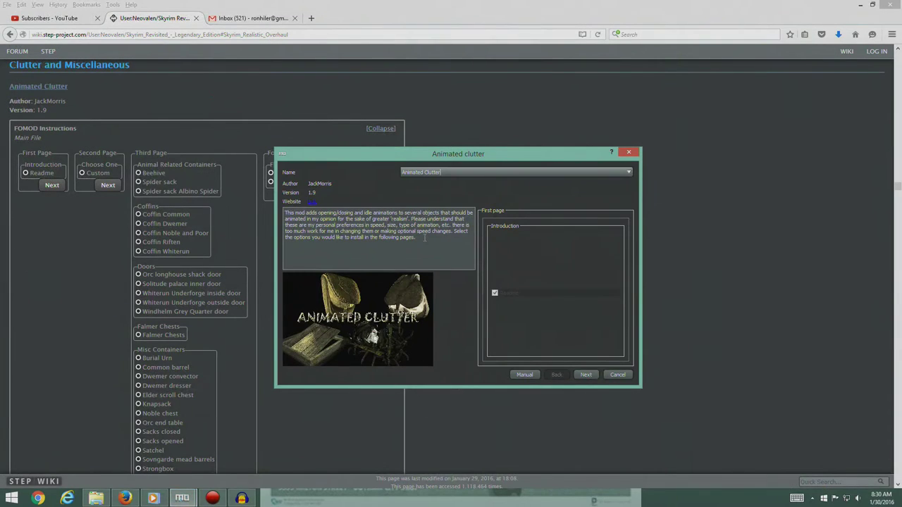
drag(449, 154, 605, 104)
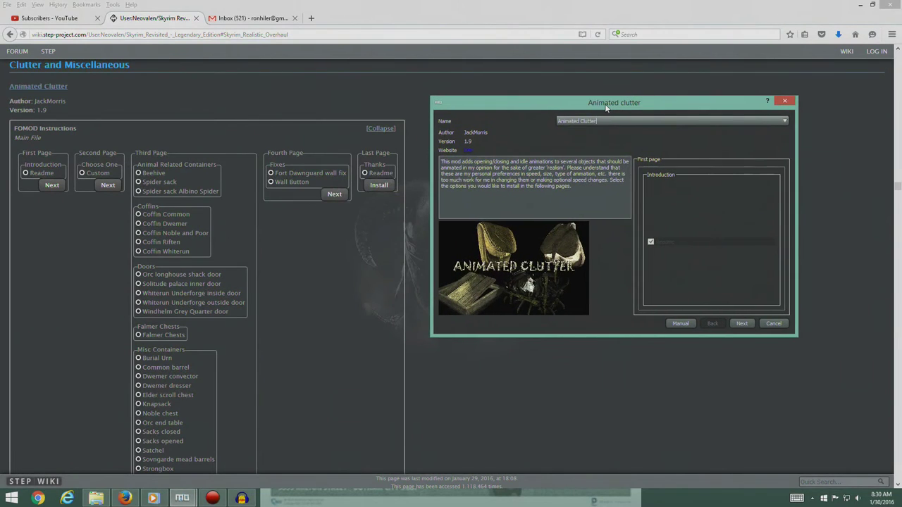
click(741, 322)
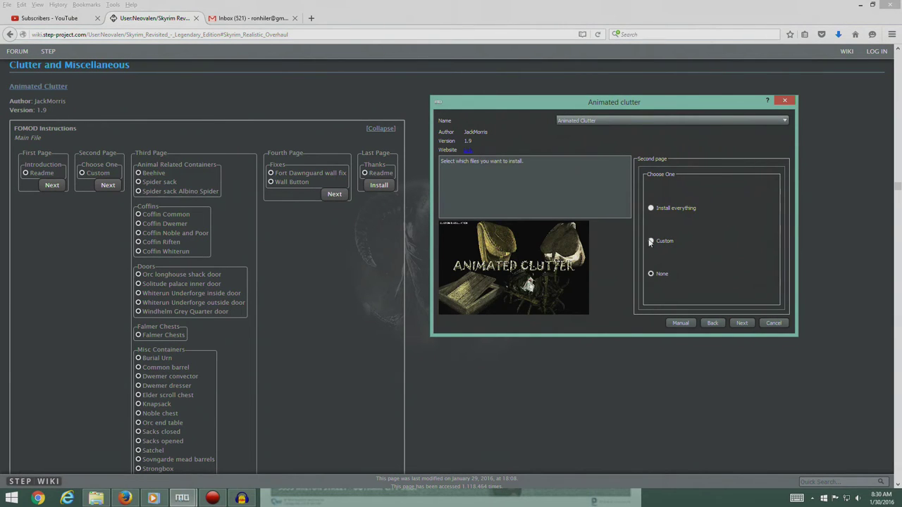
click(665, 241)
click(742, 323)
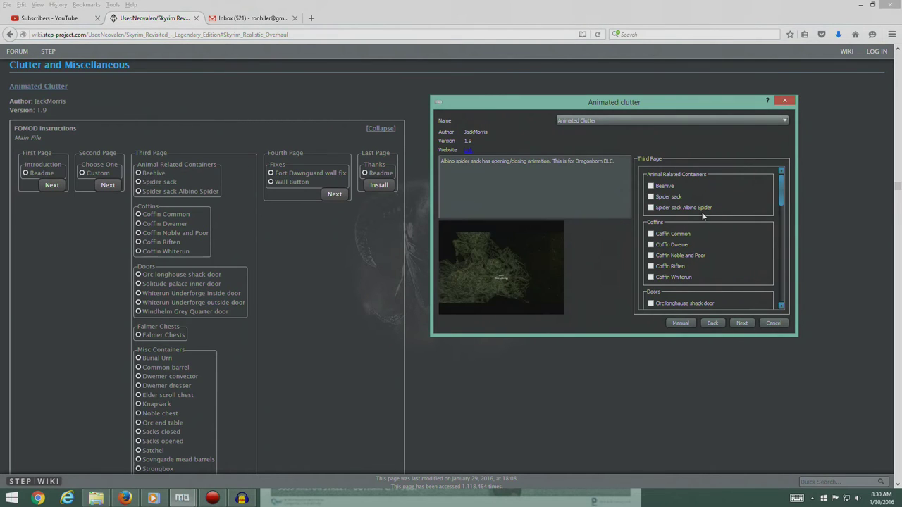
- Tick Beehive, both Spider sack options, and the Common, Dwemer, Noble/Poor, Riften and Whiterun coffins
click(650, 186)
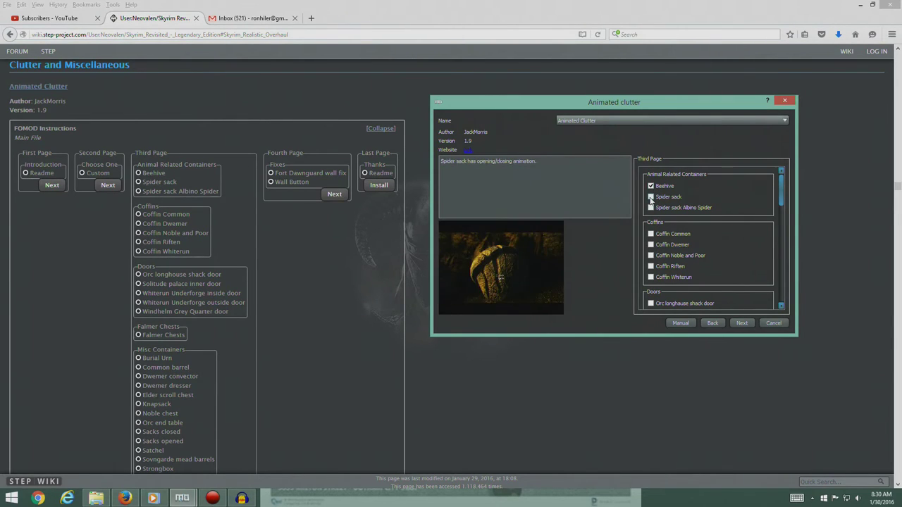
click(651, 197)
click(650, 207)
scroll(716, 248, down, 2)
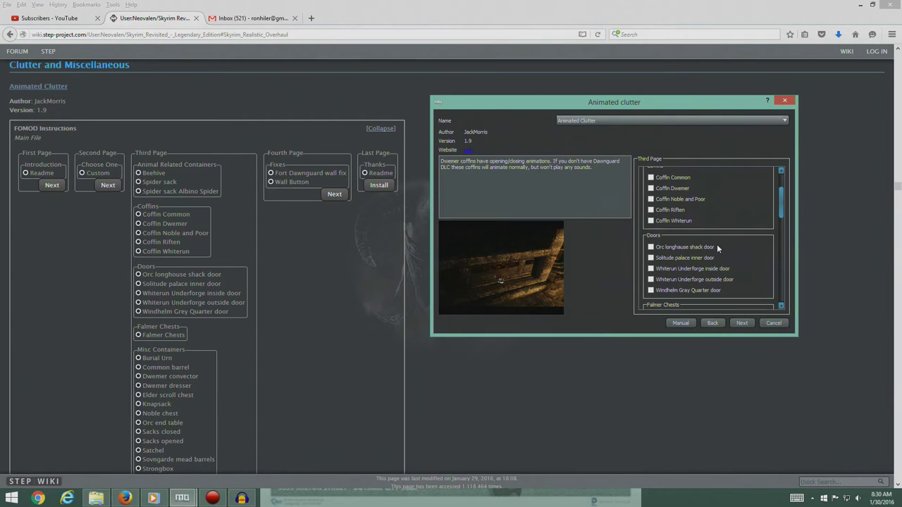
scroll(717, 248, up, 1)
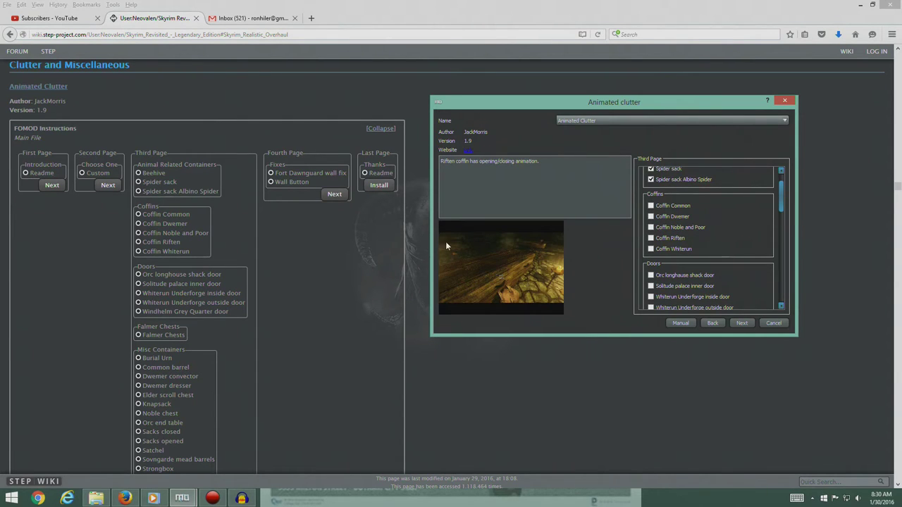
click(650, 205)
click(651, 217)
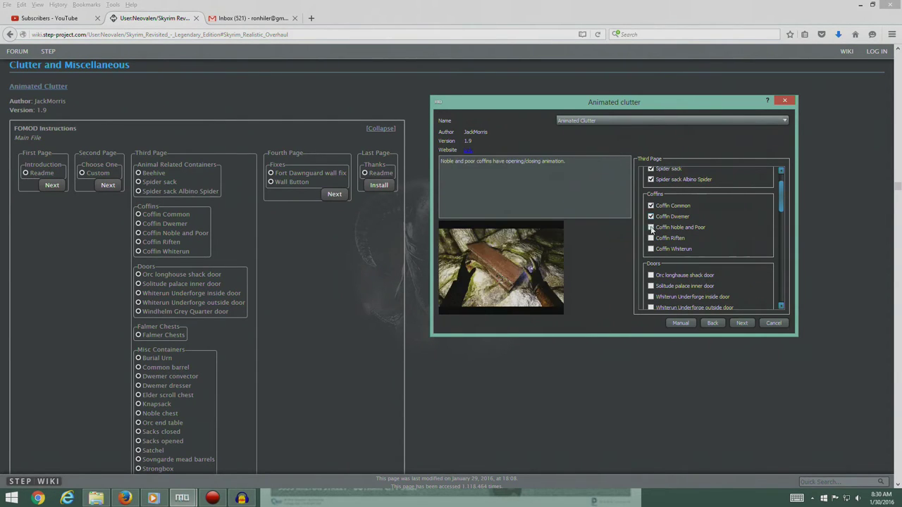
click(650, 227)
click(650, 238)
click(650, 249)
- Tick the Orc longhouse, Solitude palace, Whiterun Underforge inside/outside and Windhelm Gray Quarter doors
scroll(722, 240, down, 1)
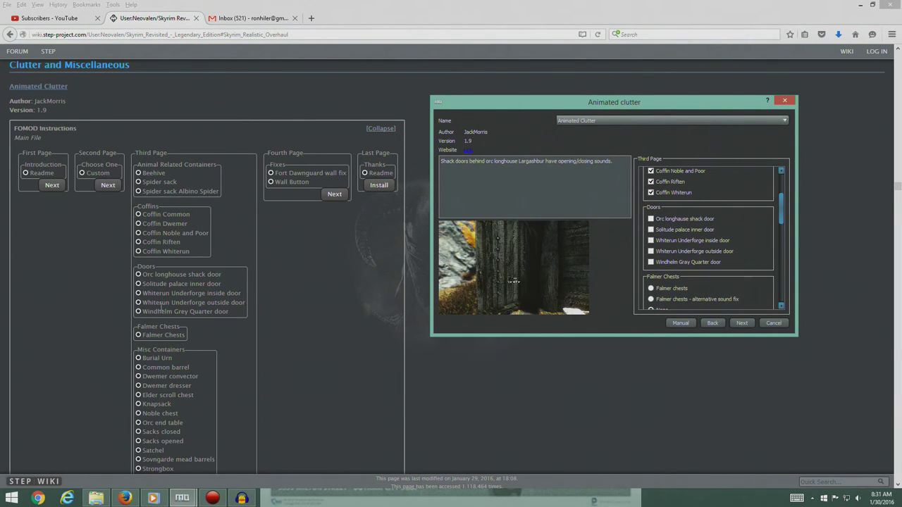
click(651, 219)
click(650, 230)
click(650, 240)
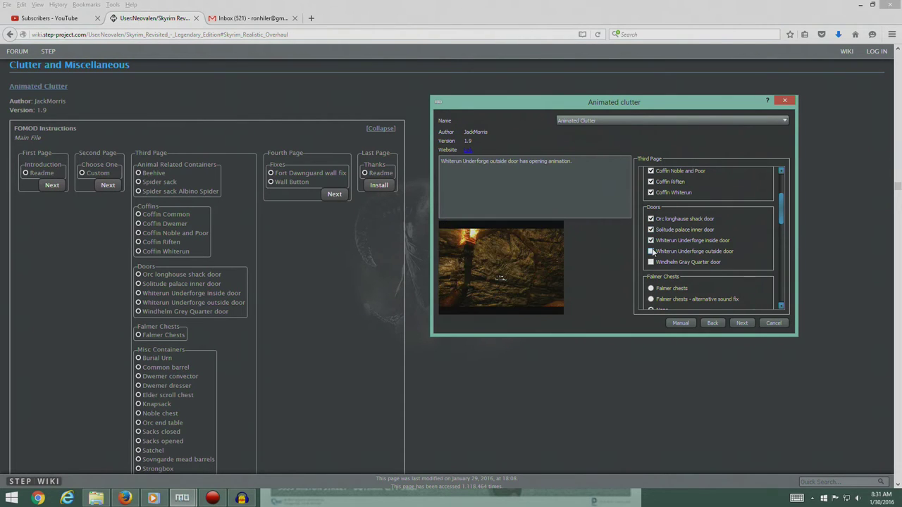
click(650, 252)
click(650, 262)
scroll(704, 241, down, 2)
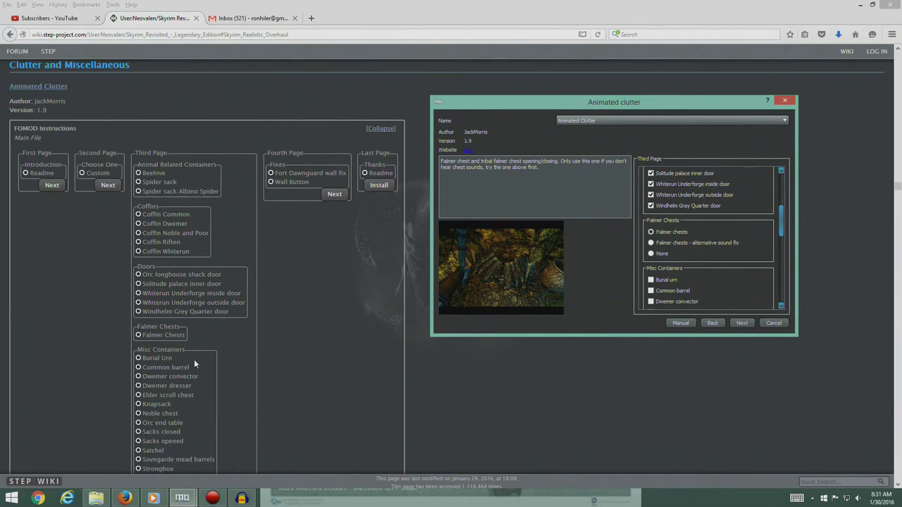
drag(782, 226, 783, 247)
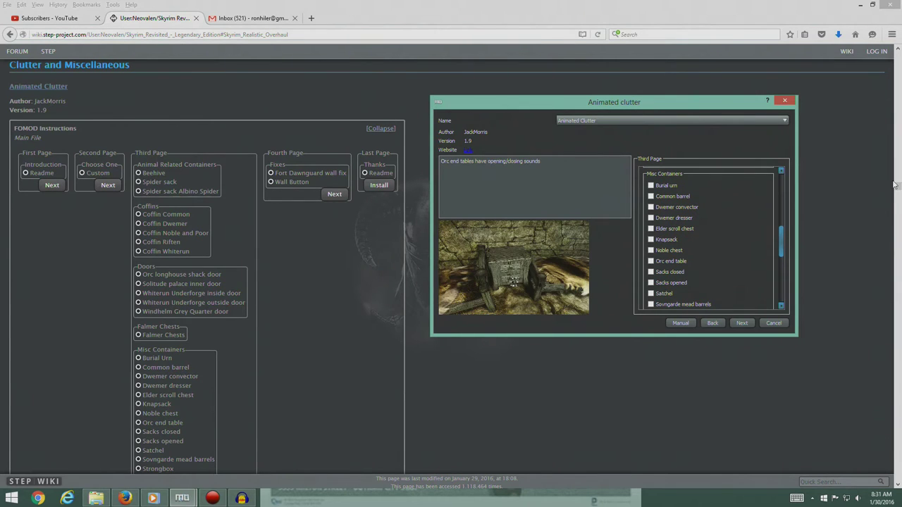
drag(898, 185, 898, 189)
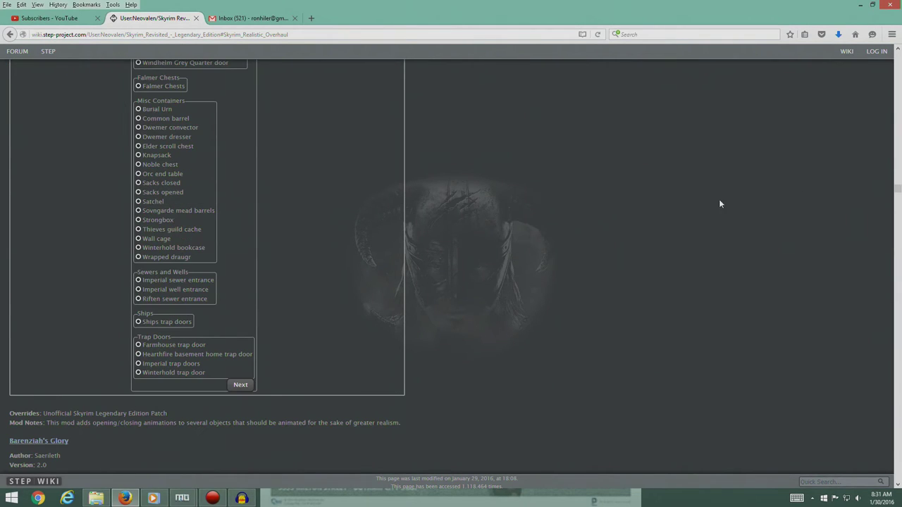
- Tick Burial urn, Common barrel, Dwemer dresser, Elder scroll chest, Knapsack, Noble chest, Orc end table, Sacks closed
click(193, 498)
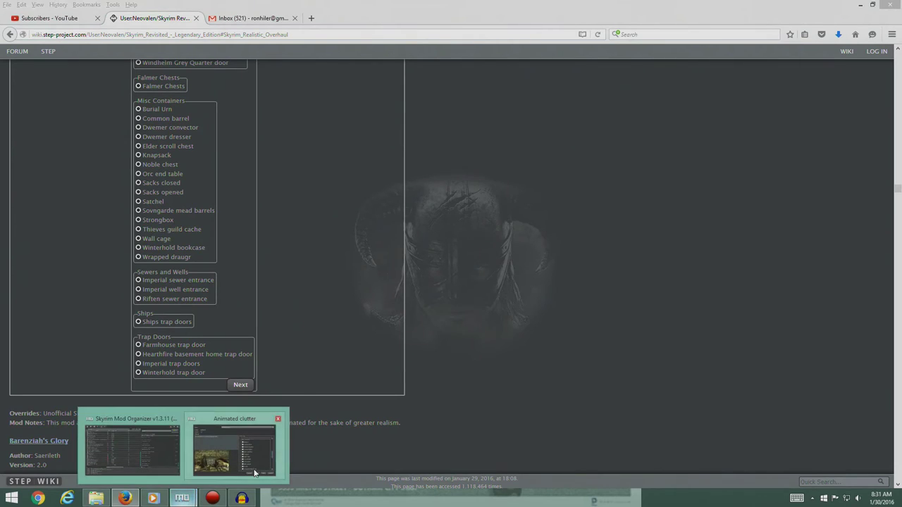
click(247, 454)
mouse_move(697, 197)
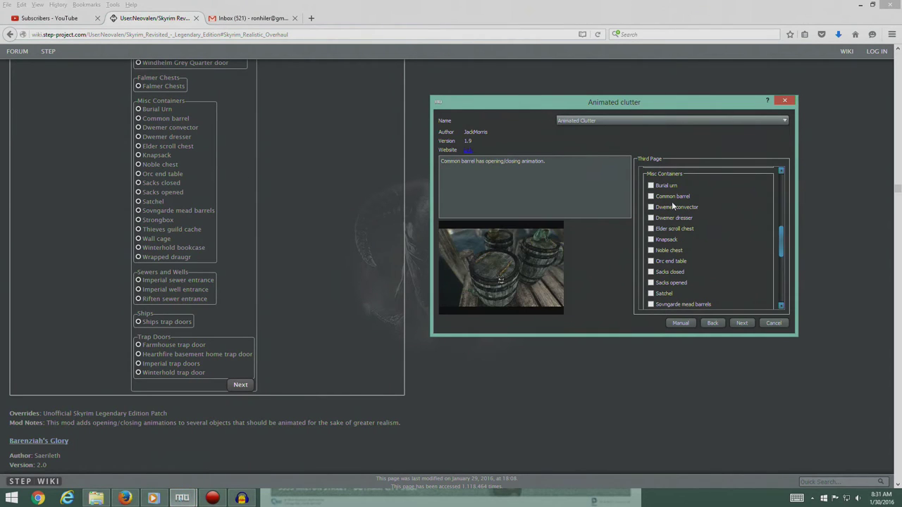
click(651, 186)
click(651, 197)
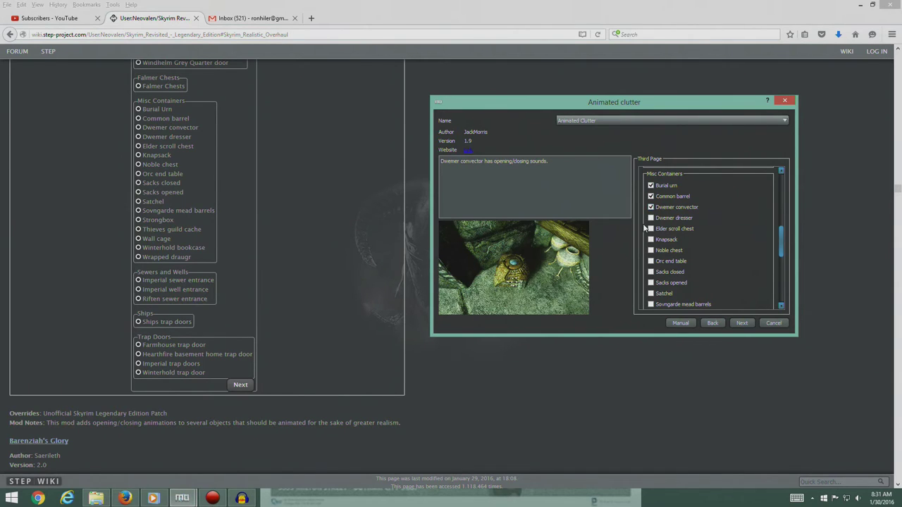
click(651, 218)
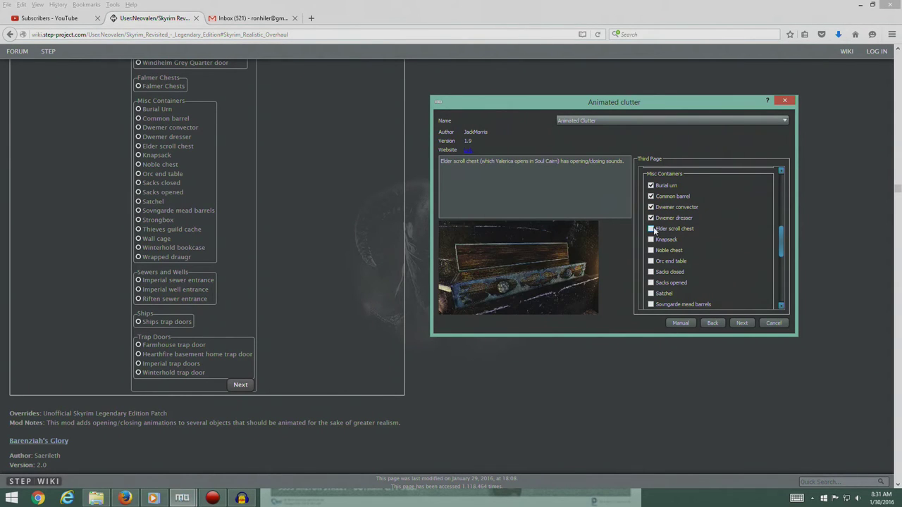
click(652, 229)
click(651, 240)
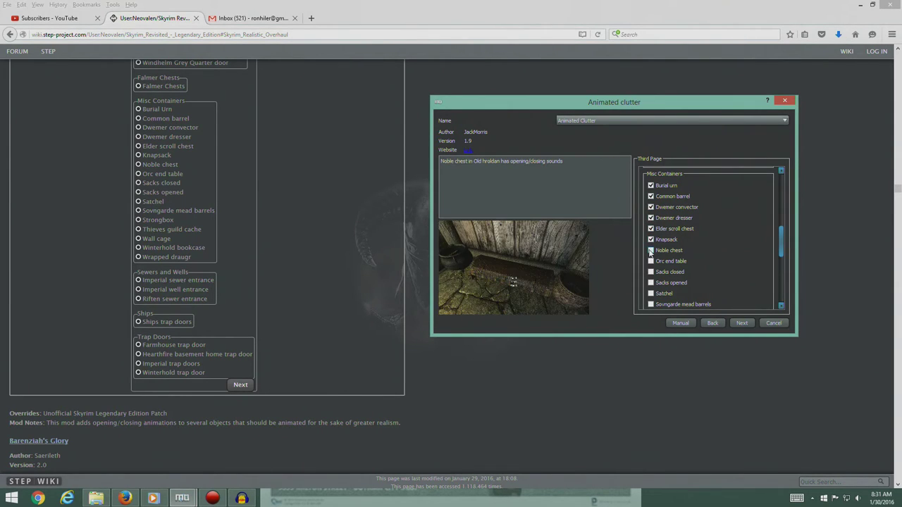
click(650, 251)
click(652, 261)
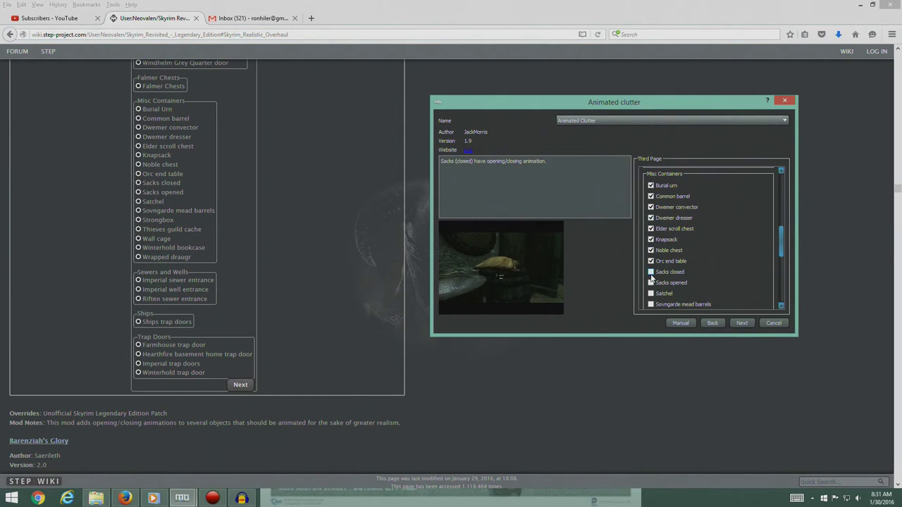
click(651, 272)
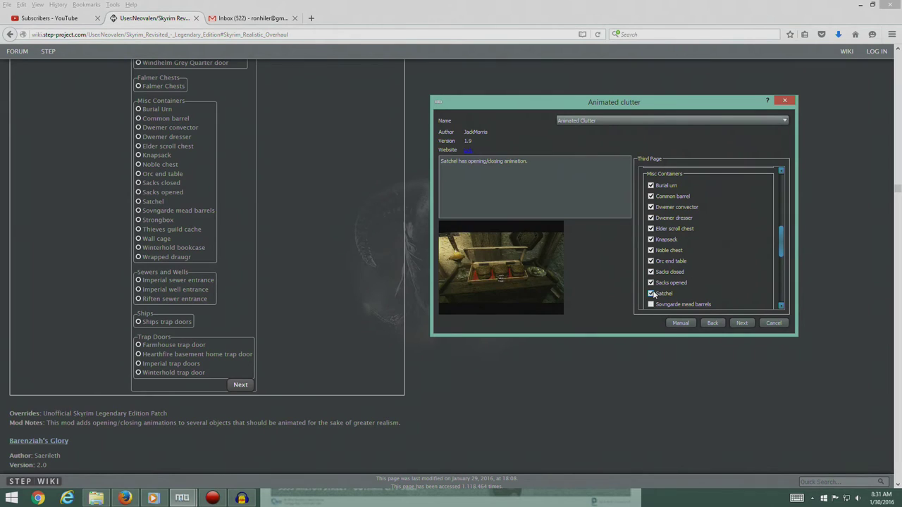
- Tick Thiefs guild cache, Wall Cage, Winterhold bookcase, Wrapped draugr, and Imperial/Riften sewer and well entrances
scroll(693, 263, down, 3)
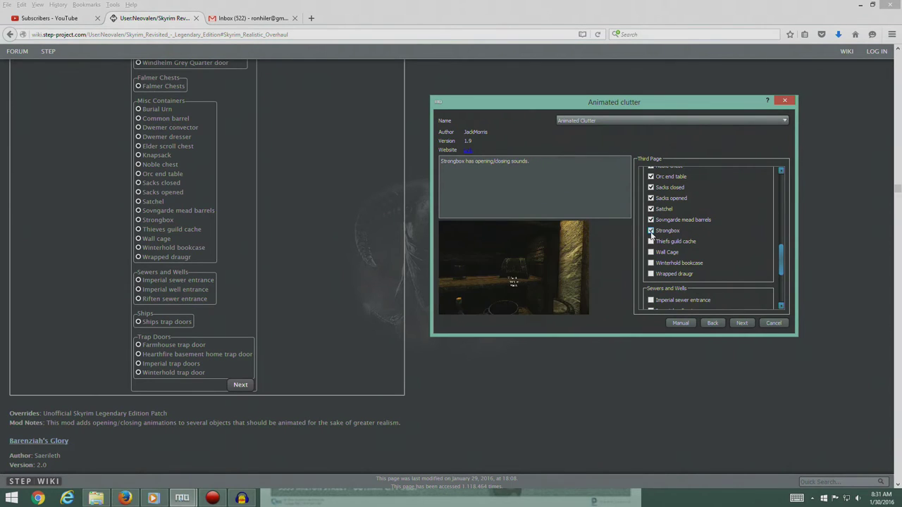
click(650, 242)
click(651, 252)
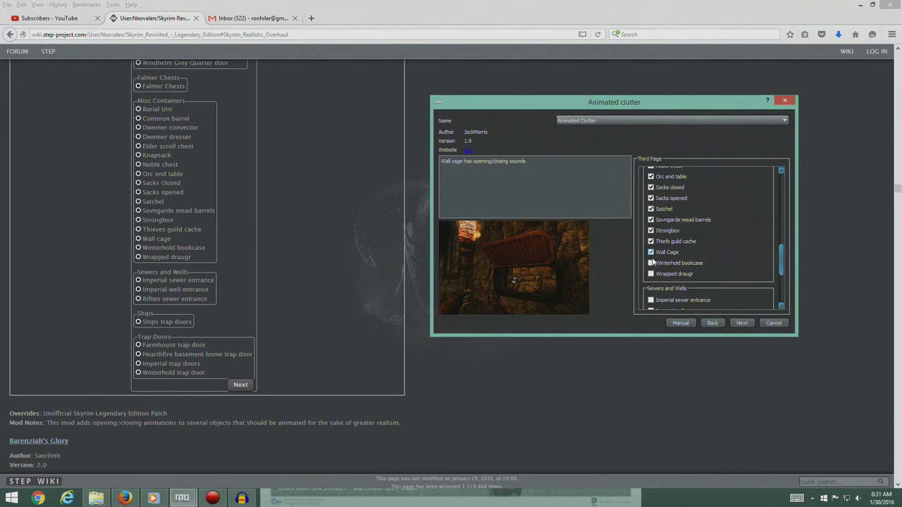
click(651, 262)
click(651, 274)
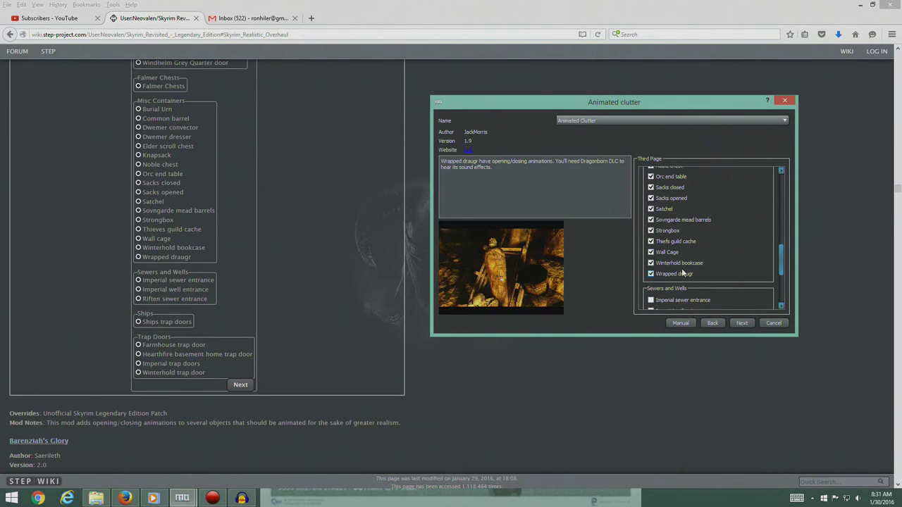
scroll(707, 250, down, 2)
scroll(708, 252, down, 1)
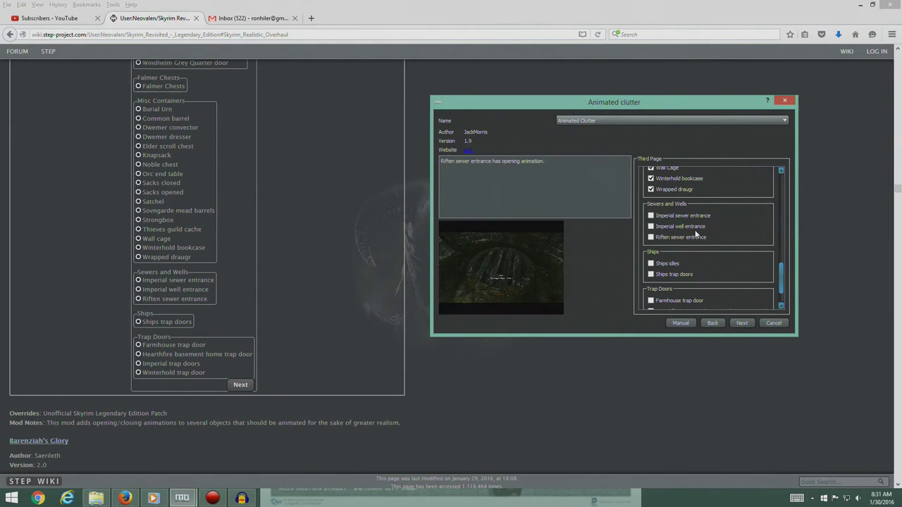
click(651, 216)
click(651, 226)
click(666, 238)
- Tick Ships trap doors plus Farmhouse, Imperial and Winterhold trap doors, then go to page four
scroll(690, 237, down, 1)
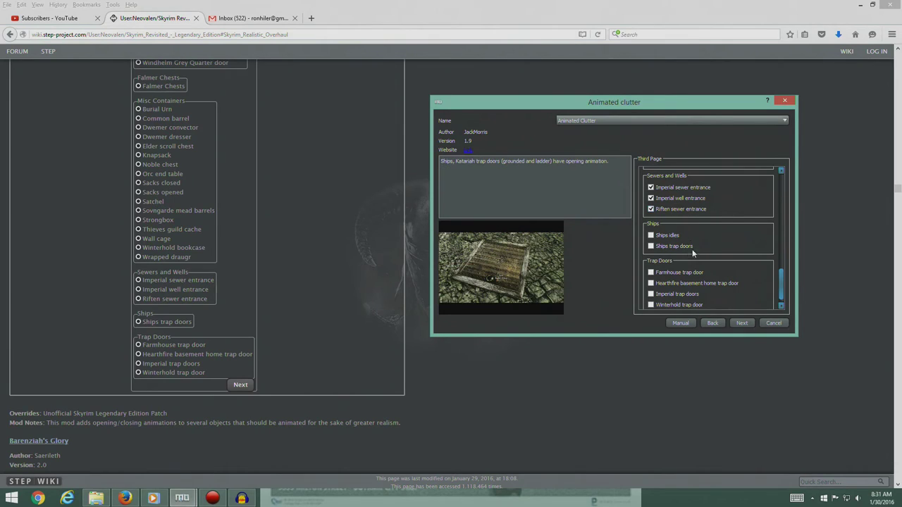
click(650, 246)
scroll(658, 258, down, 1)
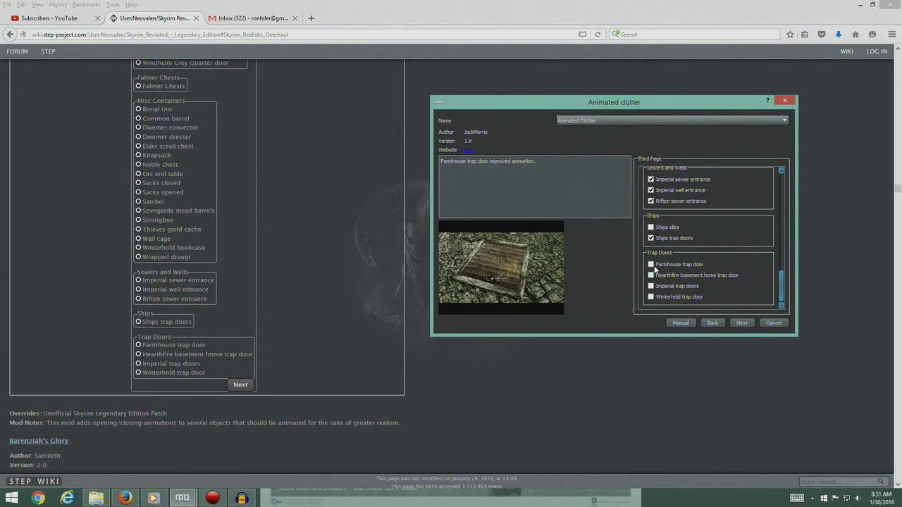
click(653, 267)
click(652, 286)
click(652, 297)
click(744, 322)
- Finish installing Animated Clutter with Fort Dawnguard wall fix and Wall Button kept
key(alt+Tab)
scroll(533, 296, up, 5)
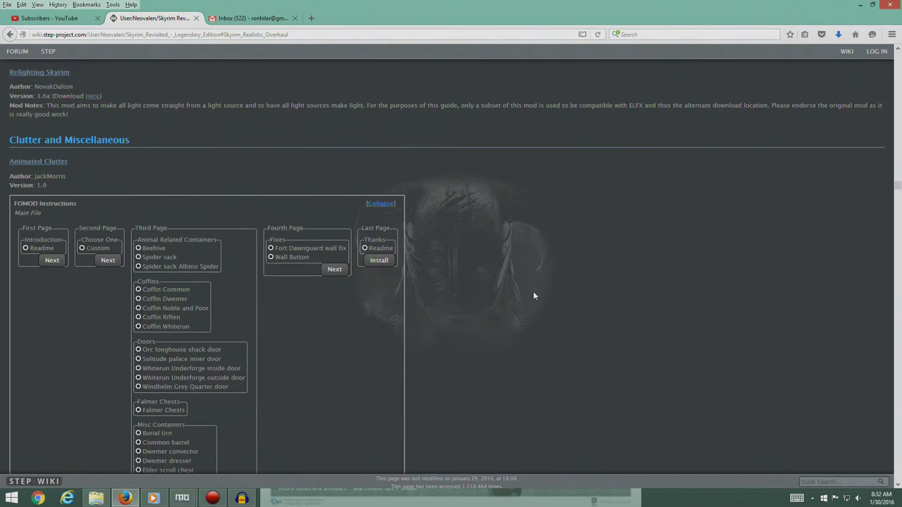
mouse_move(182, 498)
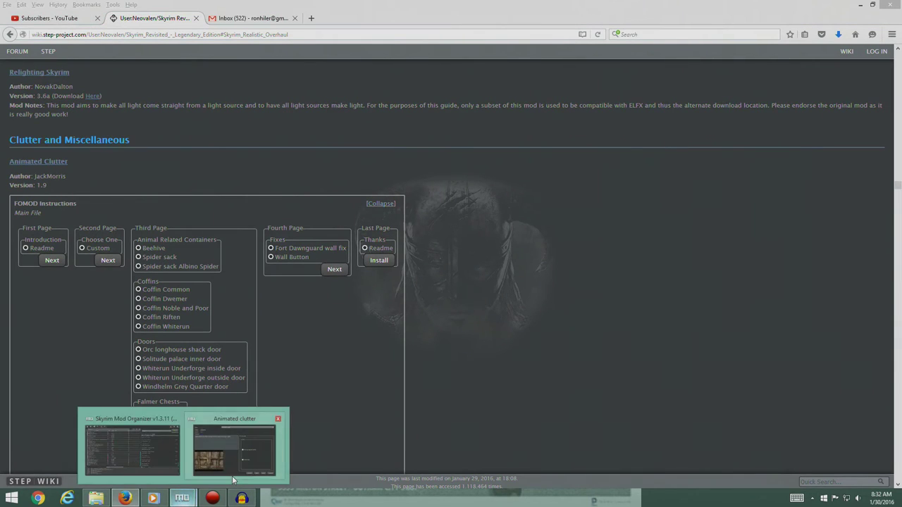
click(233, 444)
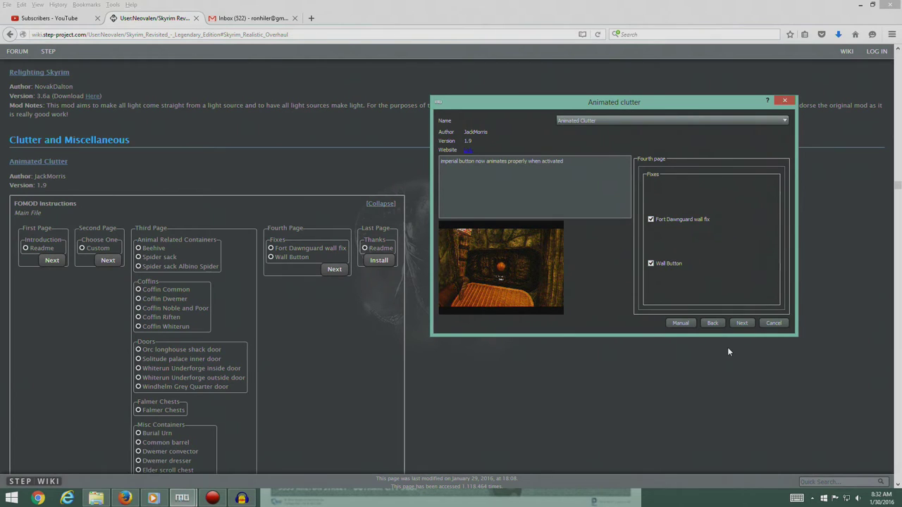
click(743, 323)
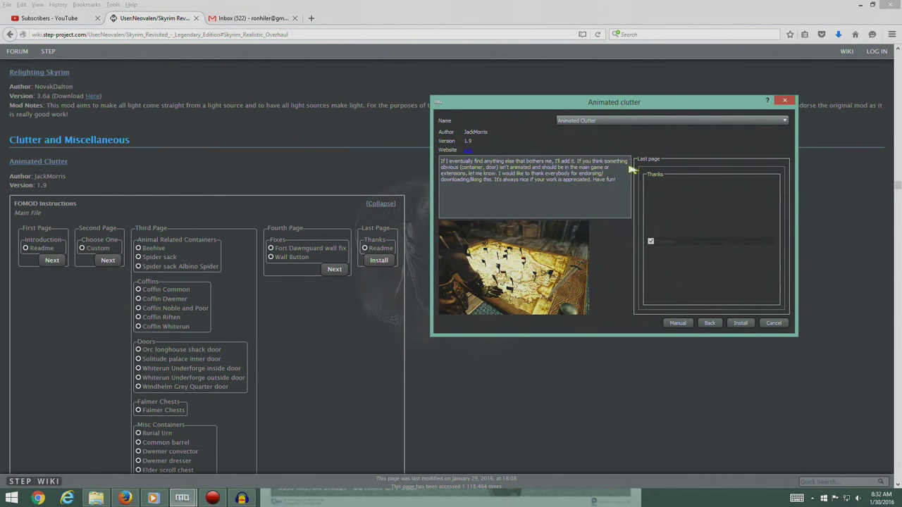
click(741, 322)
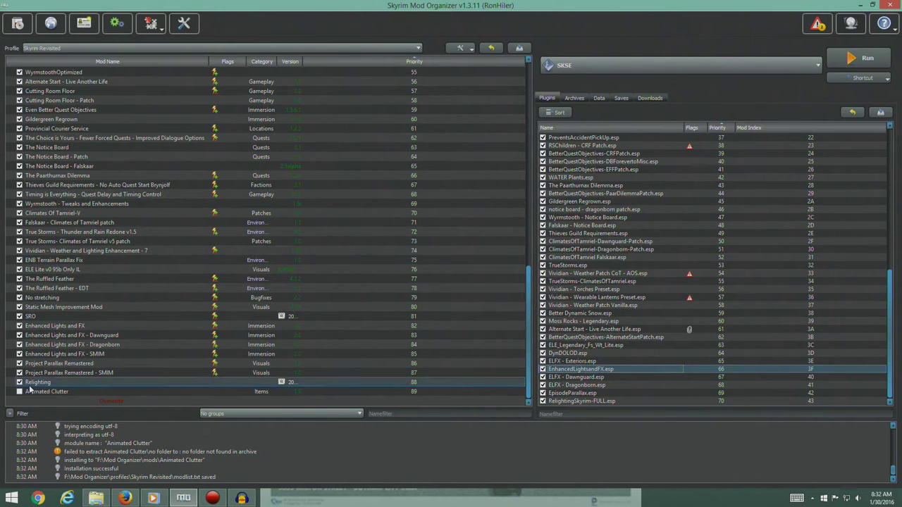
- Enable Animated Clutter in the mod list and collapse the wiki's installer notes
click(19, 391)
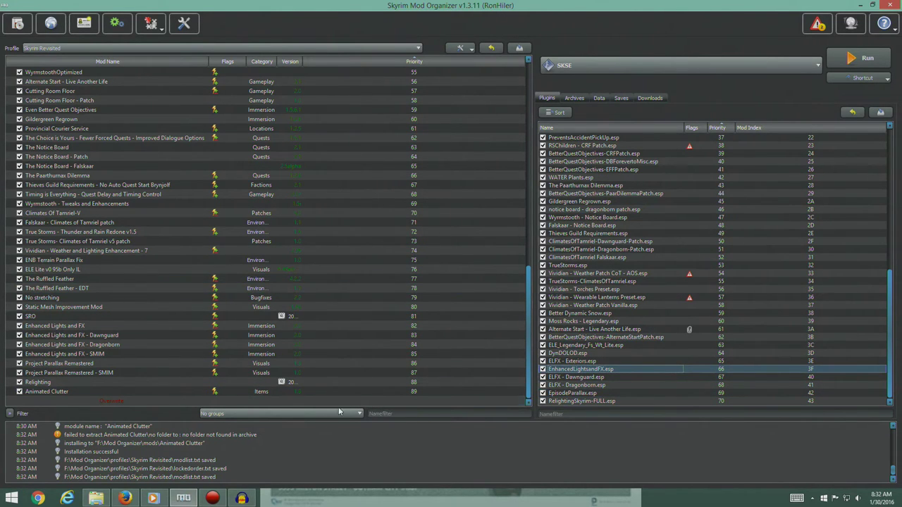
key(alt+Tab)
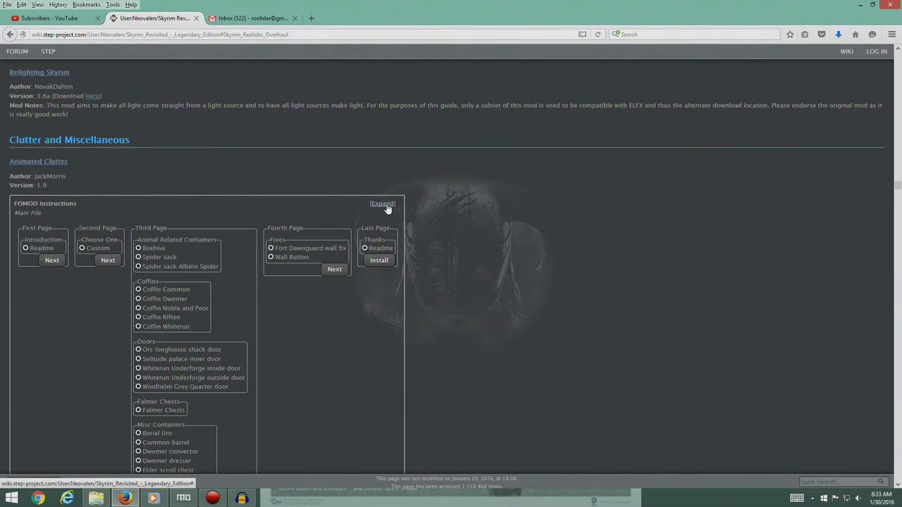
click(384, 204)
- Send the Barenziah's Glory v2.0 main file to Mod Organizer and view its downloads
scroll(190, 213, down, 2)
scroll(191, 214, down, 1)
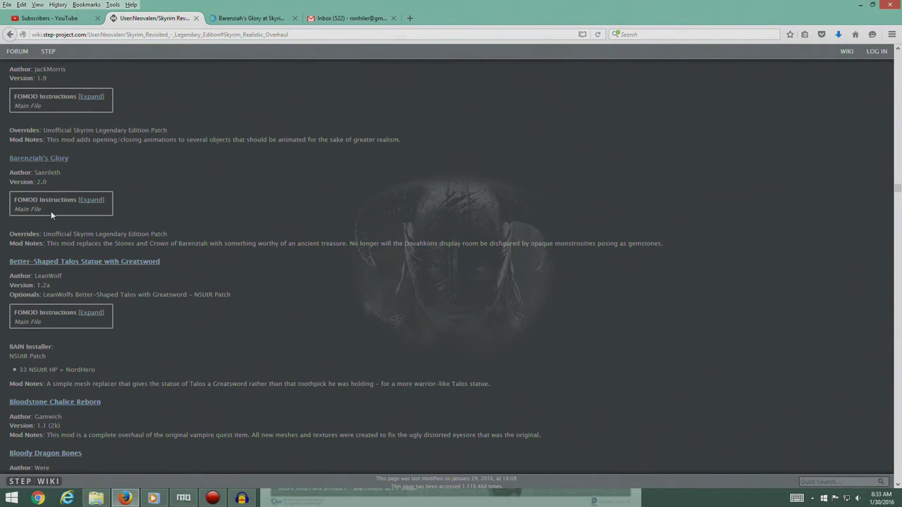
click(236, 19)
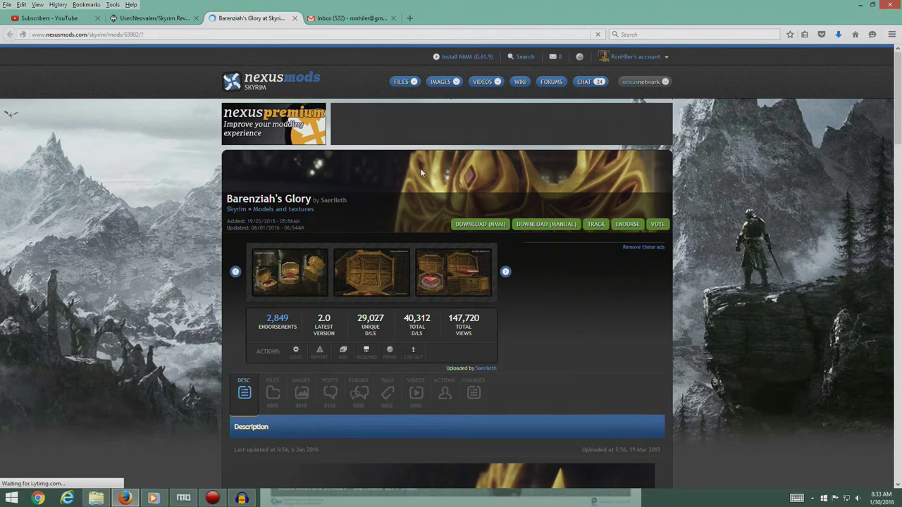
click(267, 397)
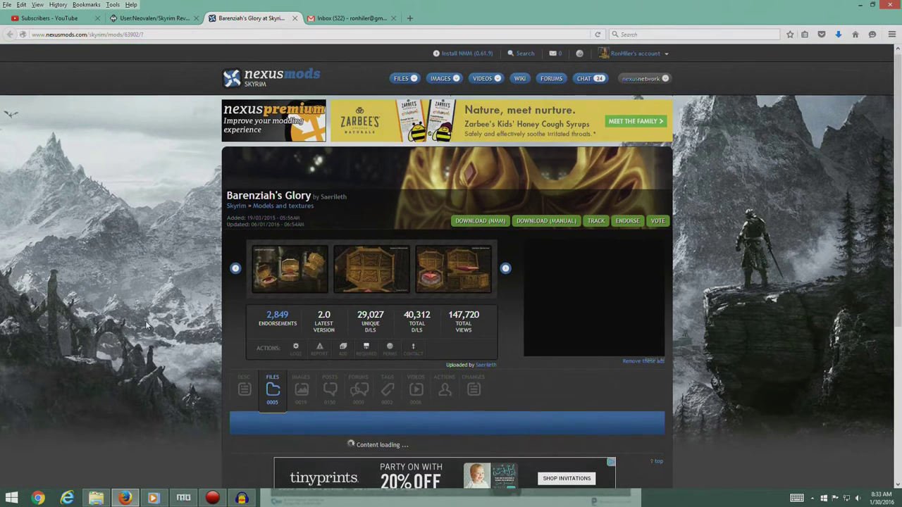
scroll(145, 321, down, 5)
scroll(162, 270, down, 5)
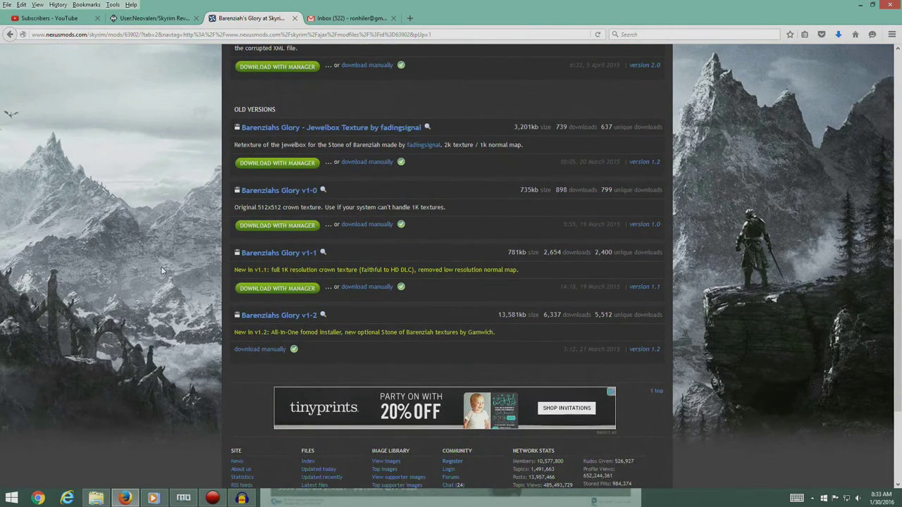
scroll(161, 269, up, 2)
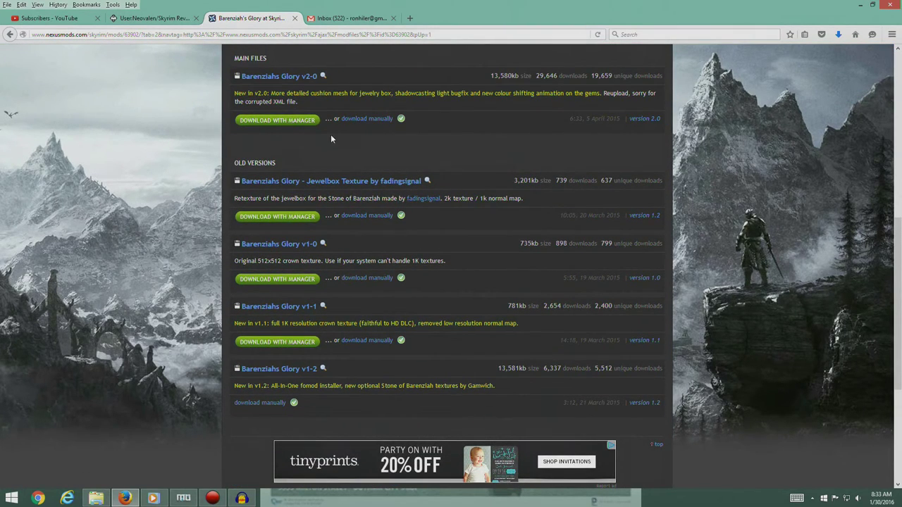
click(273, 124)
click(183, 498)
click(649, 98)
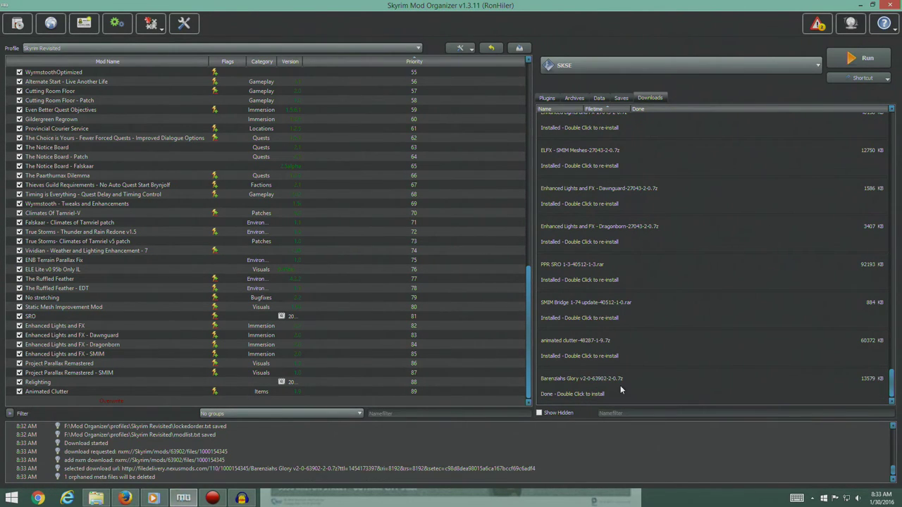
- Start the Barenziah's Glory installer and expand the guide's FOMOD instructions for it
double_click(619, 385)
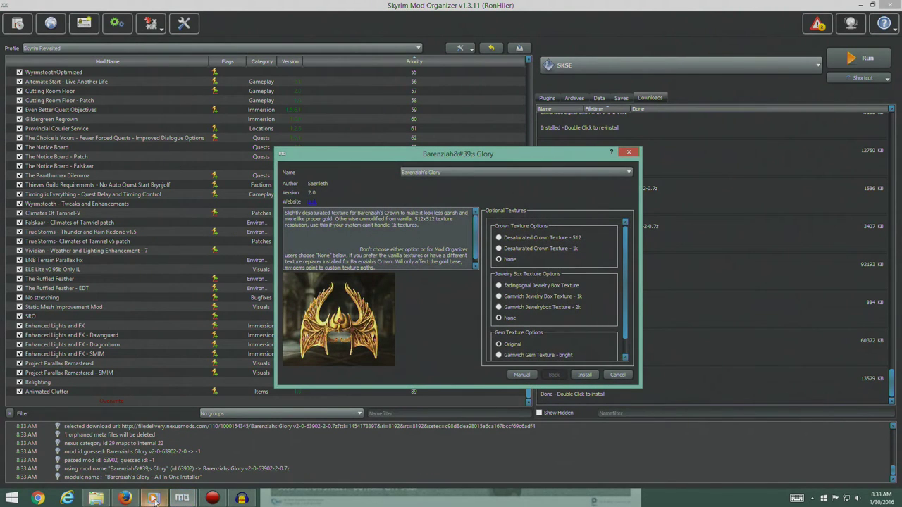
click(181, 498)
click(157, 472)
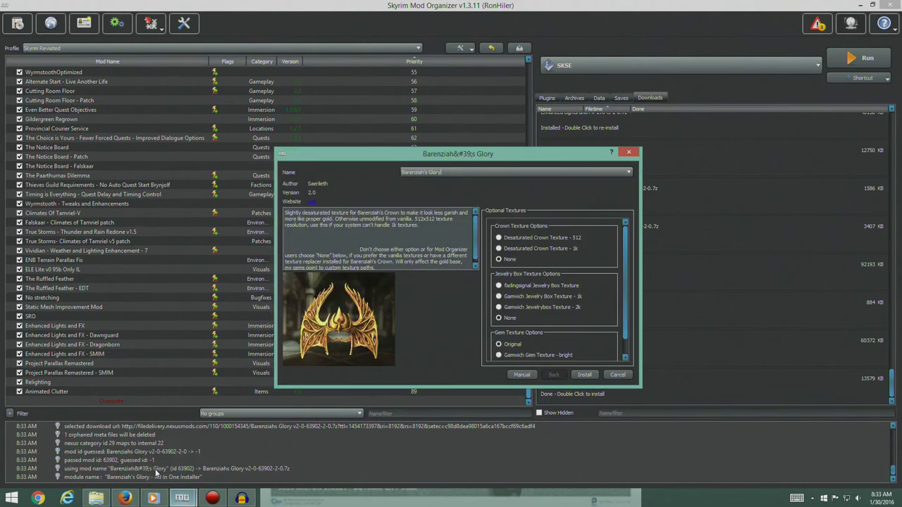
click(182, 498)
click(124, 498)
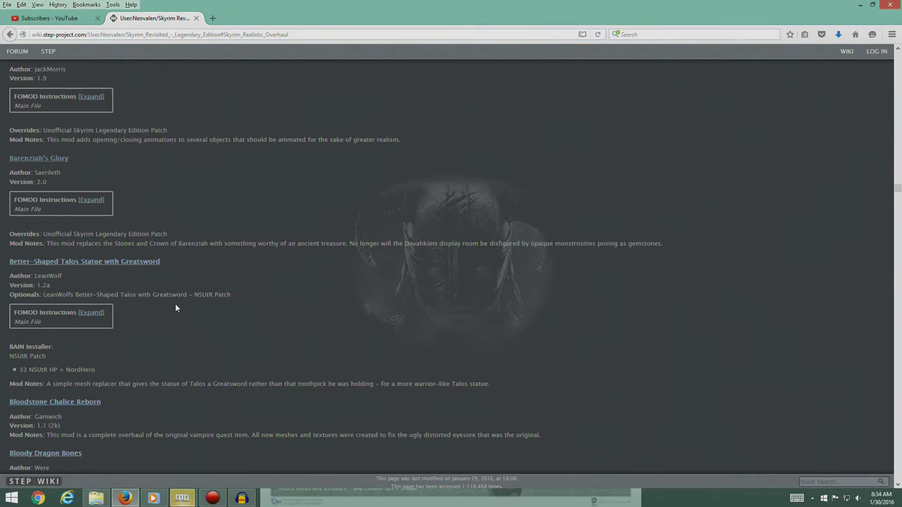
click(91, 199)
- Install with the 1k desaturated crown, 2k Gamwich jewelrybox and original gem textures
mouse_move(182, 498)
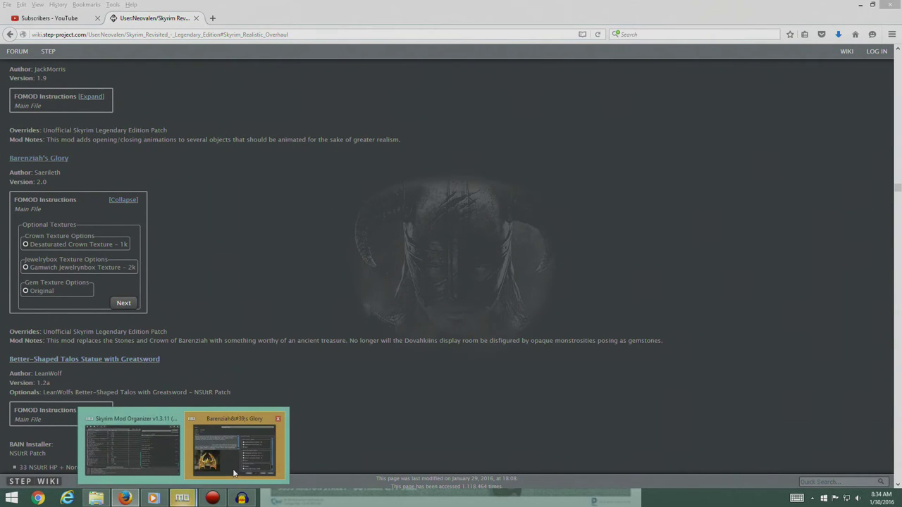
click(266, 440)
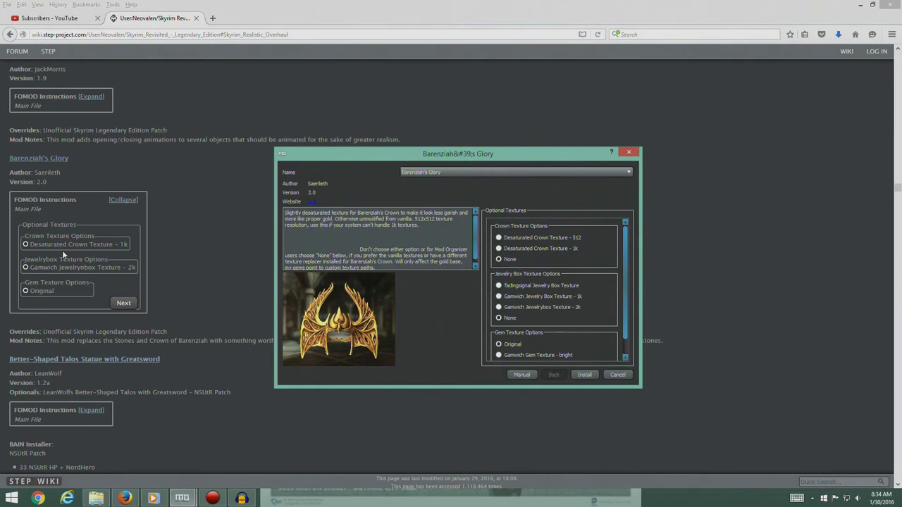
mouse_move(499, 251)
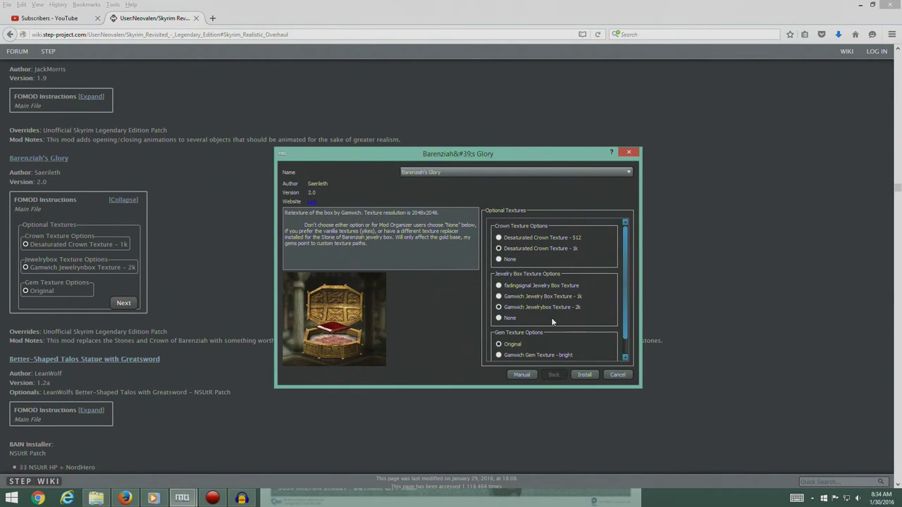
scroll(588, 289, down, 1)
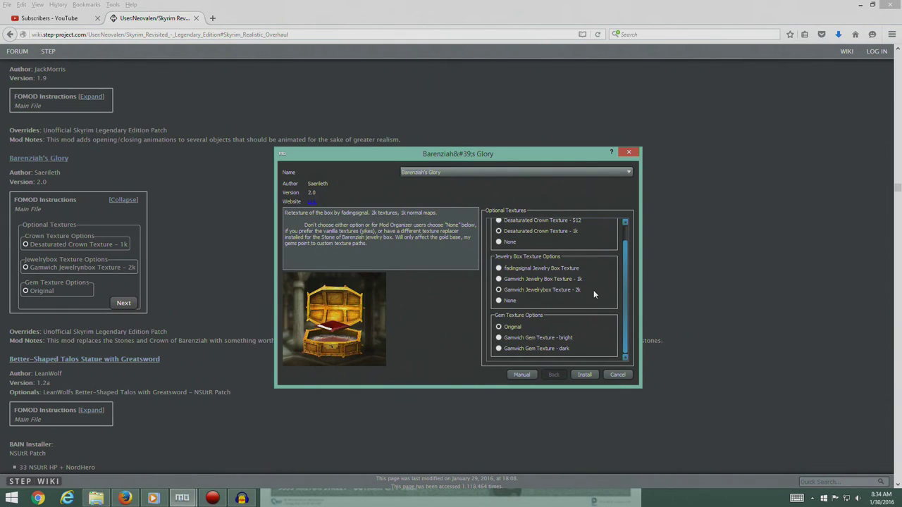
click(584, 375)
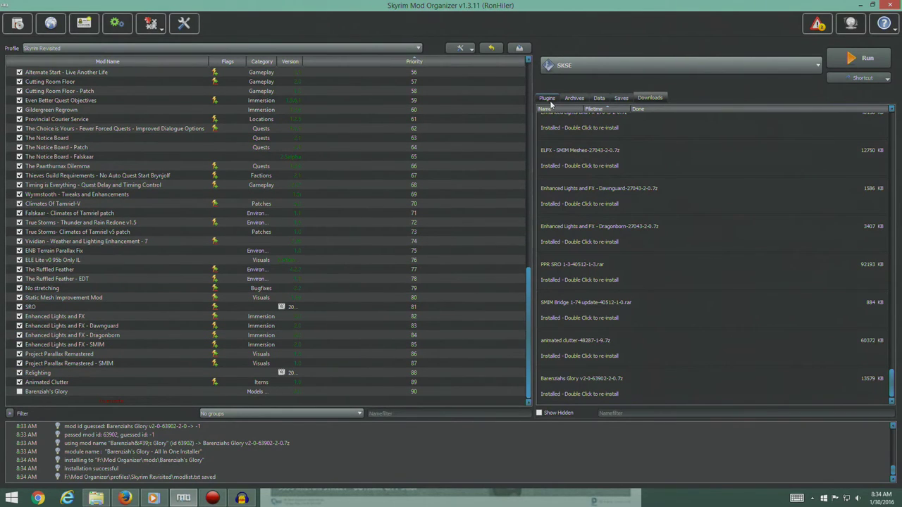
- Enable Barenziah's Glory in the mod list at priority 90
click(548, 98)
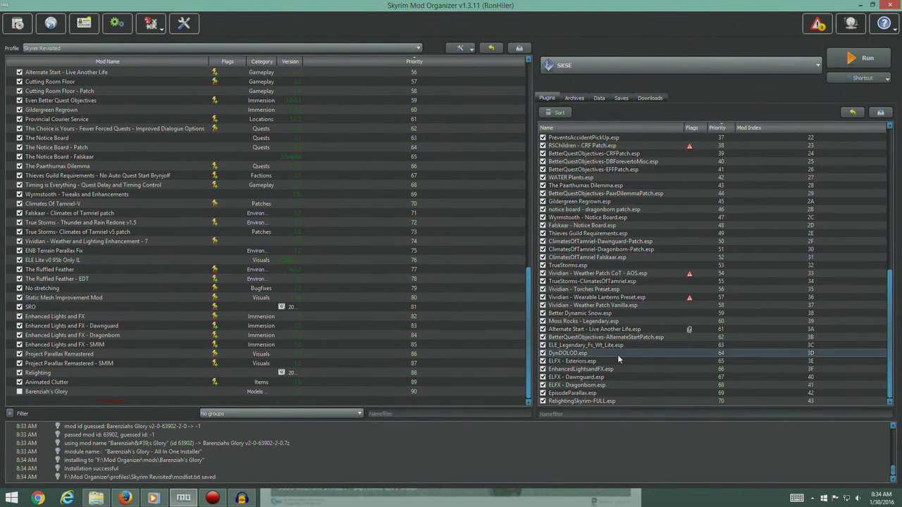
click(20, 391)
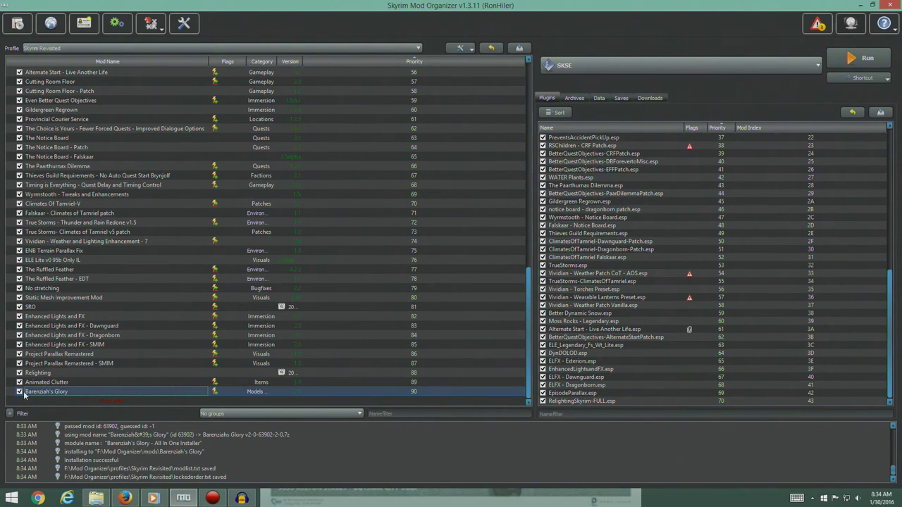
click(585, 369)
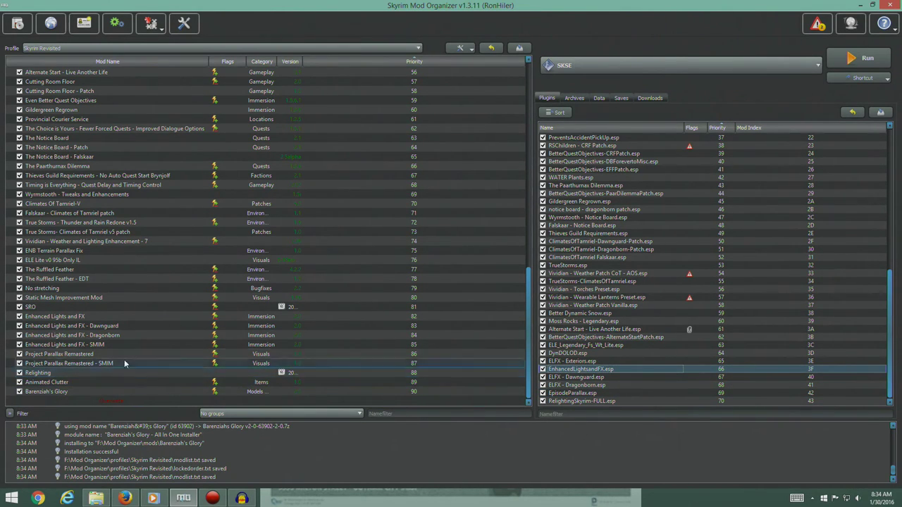
- Send the LeanWolf Better-Shaped Talos NSUtR Patch from the Miscellaneous files to Mod Organizer
click(126, 498)
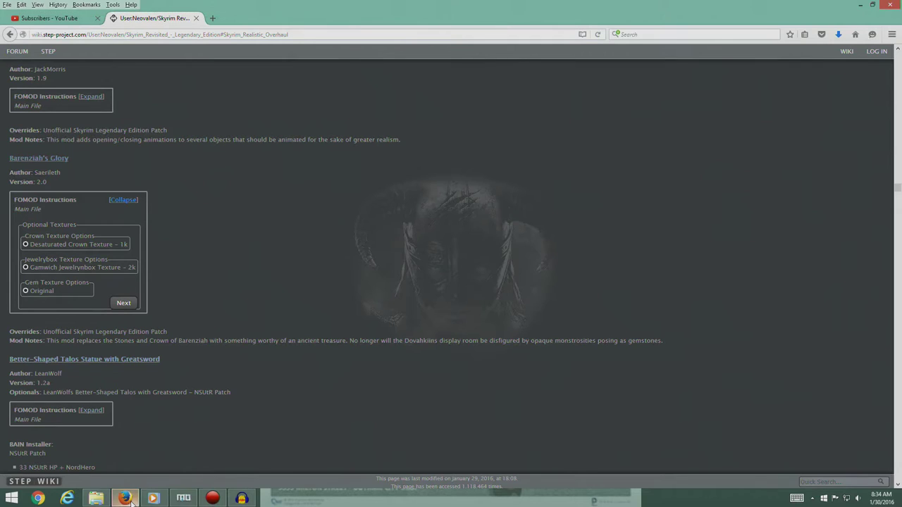
click(123, 200)
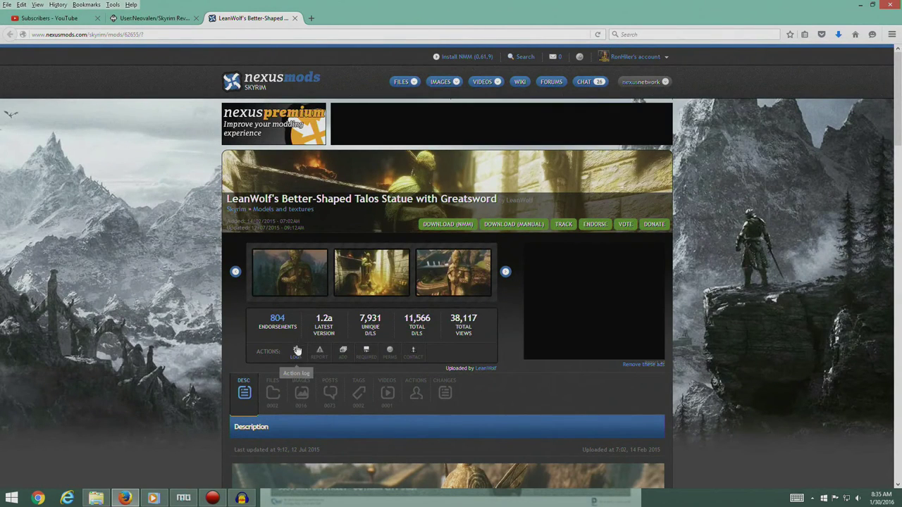
click(274, 394)
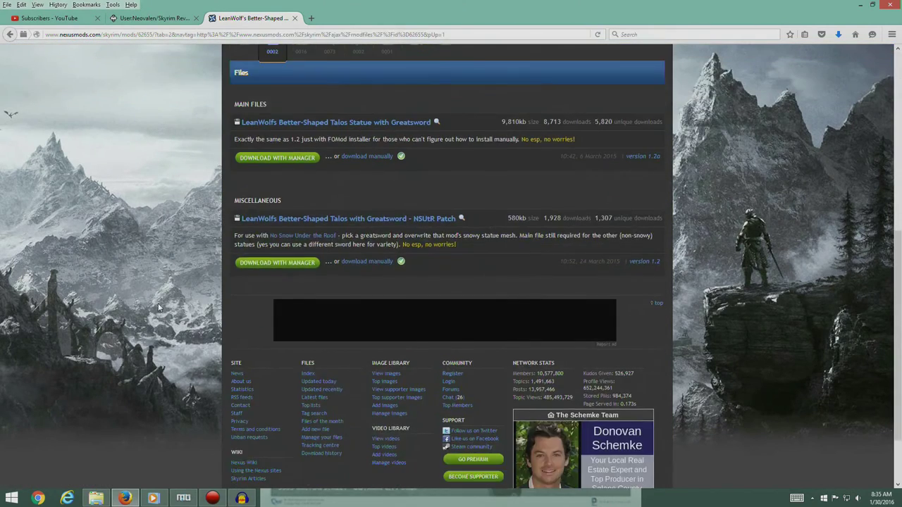
scroll(159, 308, up, 3)
scroll(158, 308, up, 1)
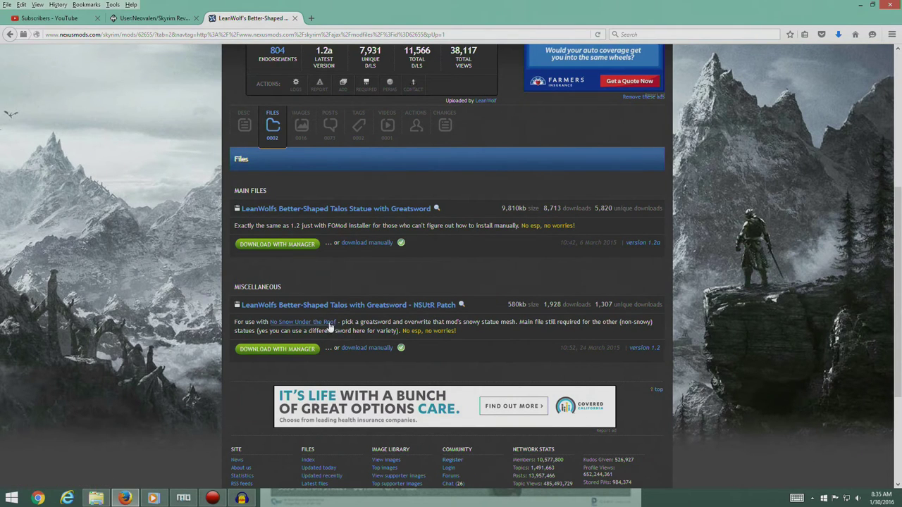
click(141, 20)
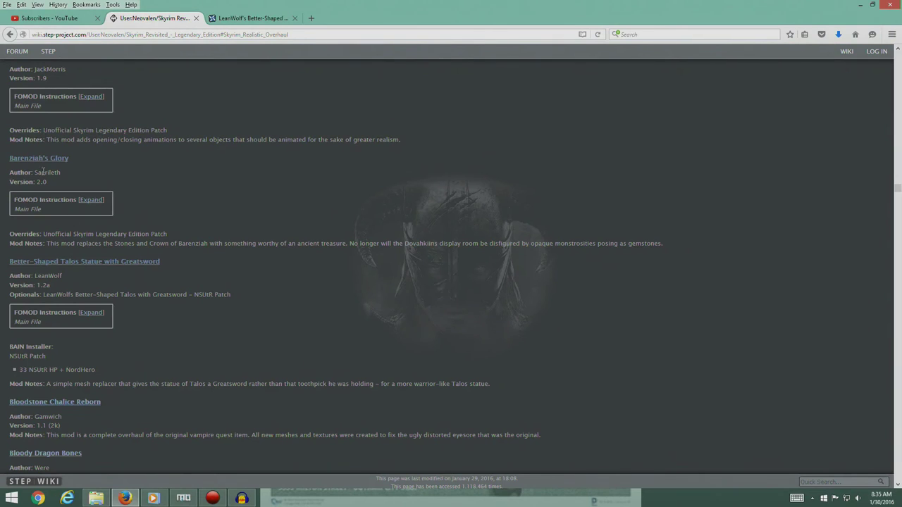
click(282, 19)
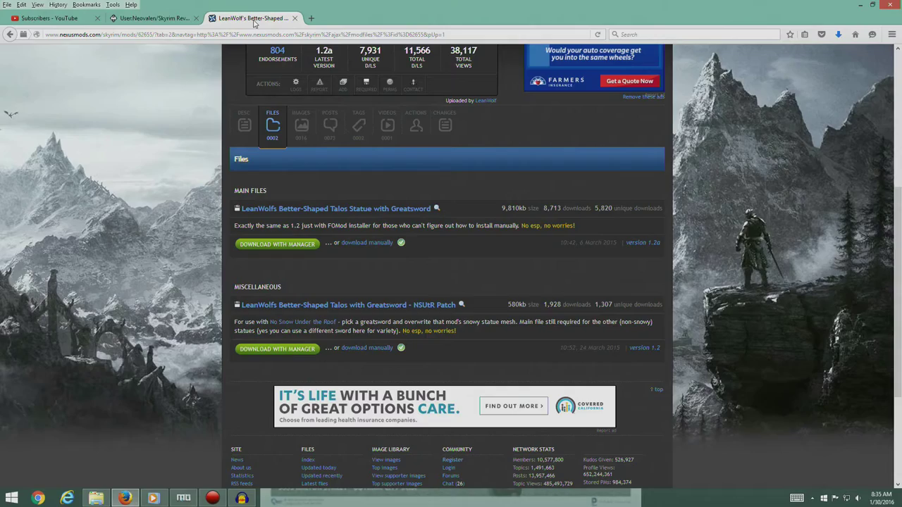
click(289, 349)
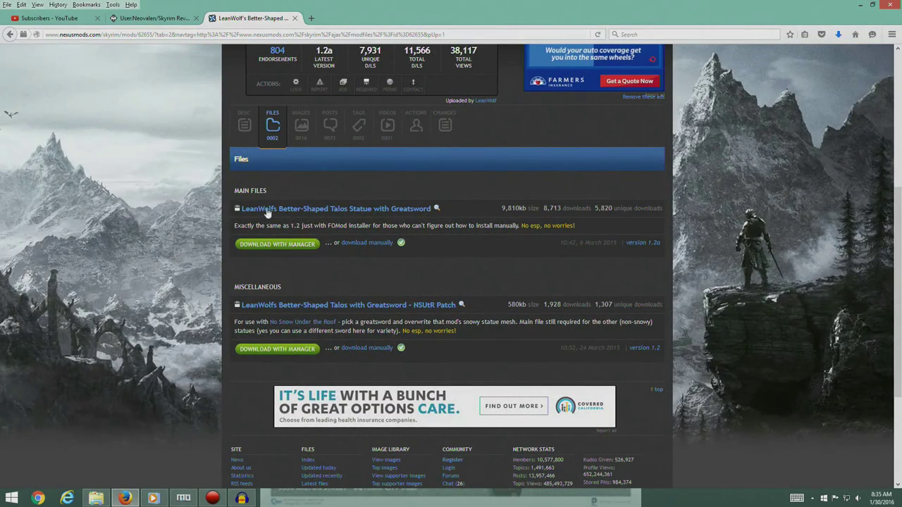
click(176, 16)
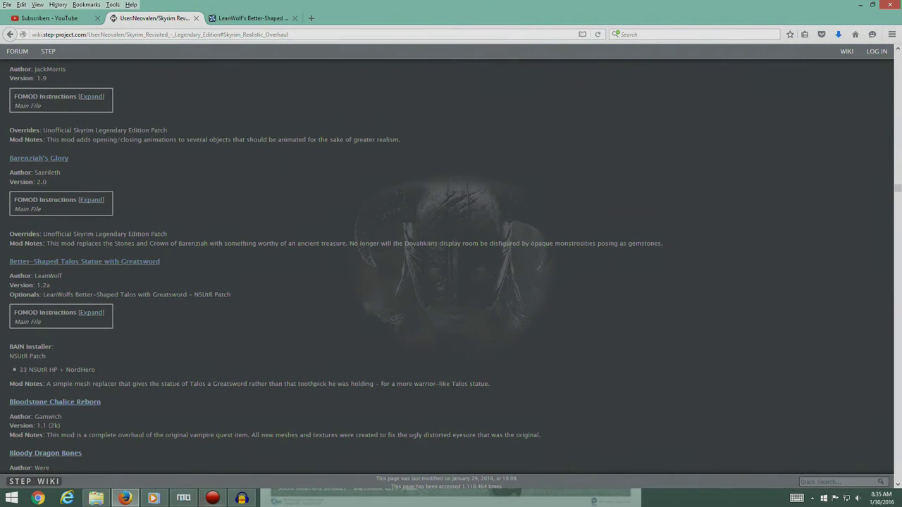
click(185, 498)
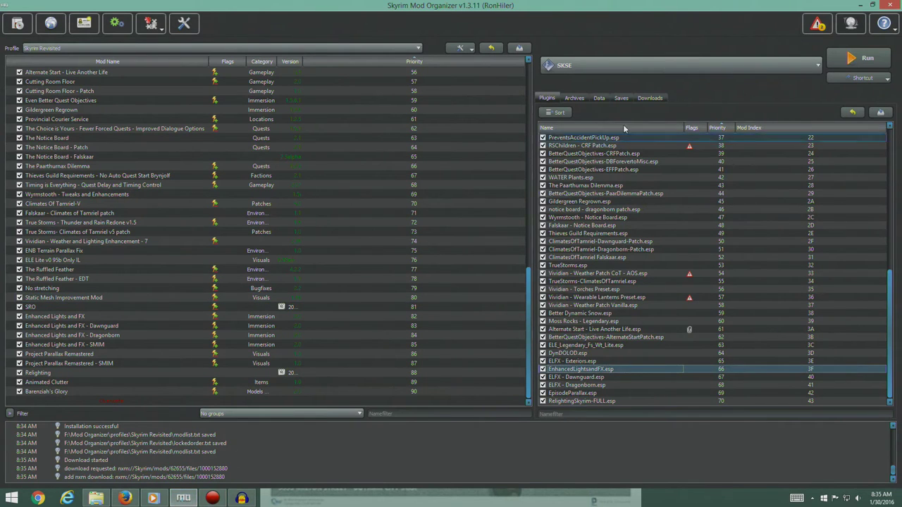
- Open the downloaded NSUtR Talos patch in the BAIN package installer
click(649, 97)
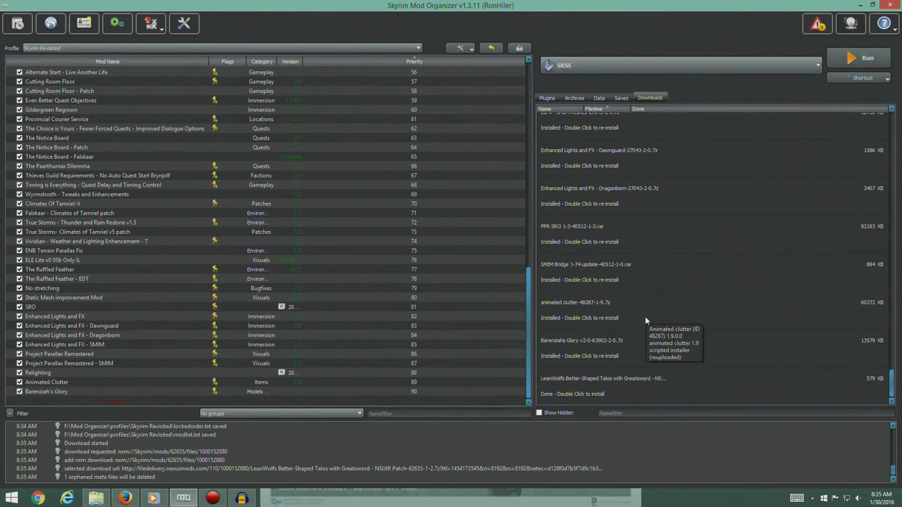
double_click(637, 387)
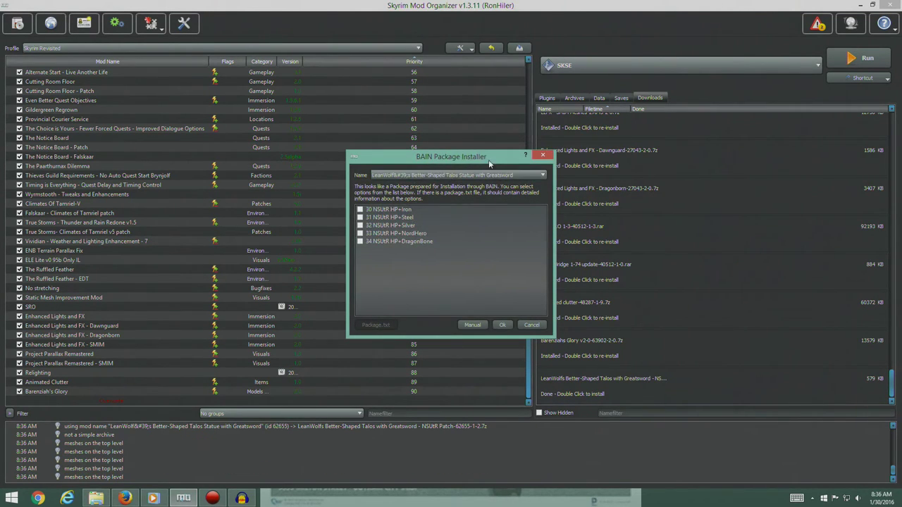
drag(494, 160, 376, 139)
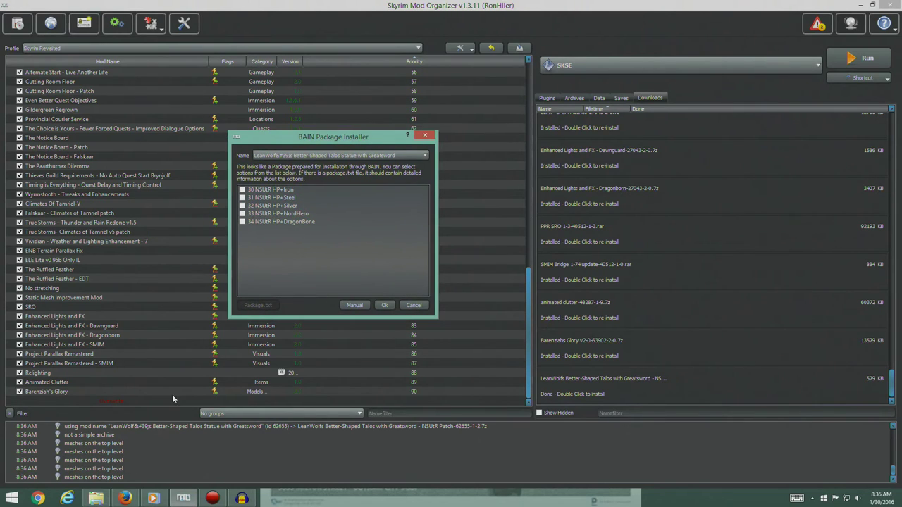
- Install the patch with the 33 NSUtR HP+NordHero option, as the wiki specifies
mouse_move(187, 501)
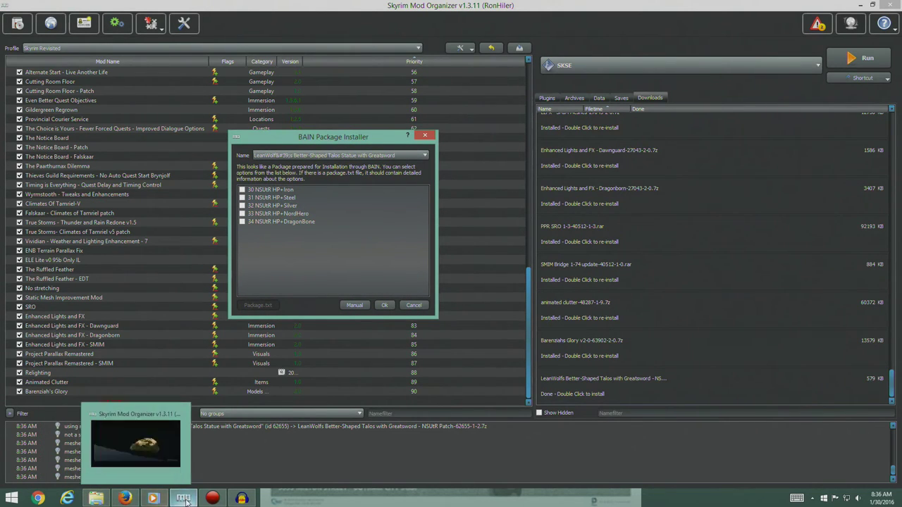
click(129, 498)
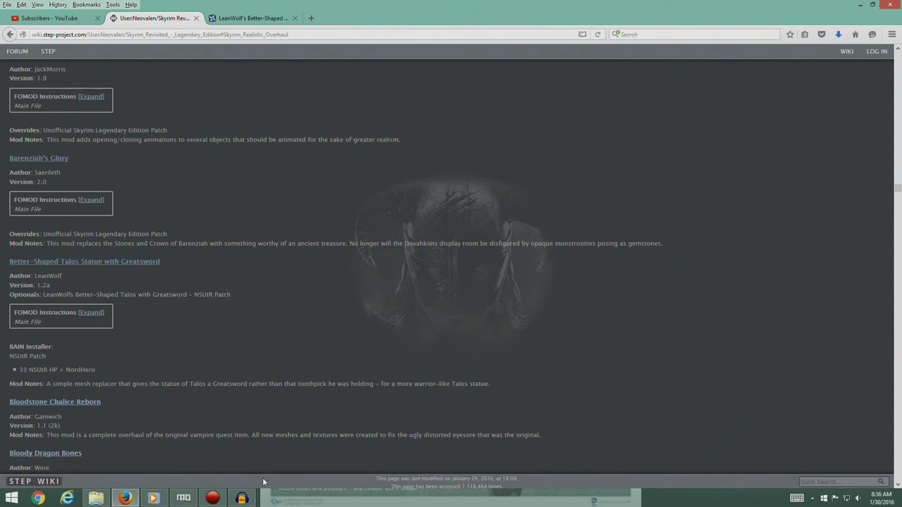
click(183, 498)
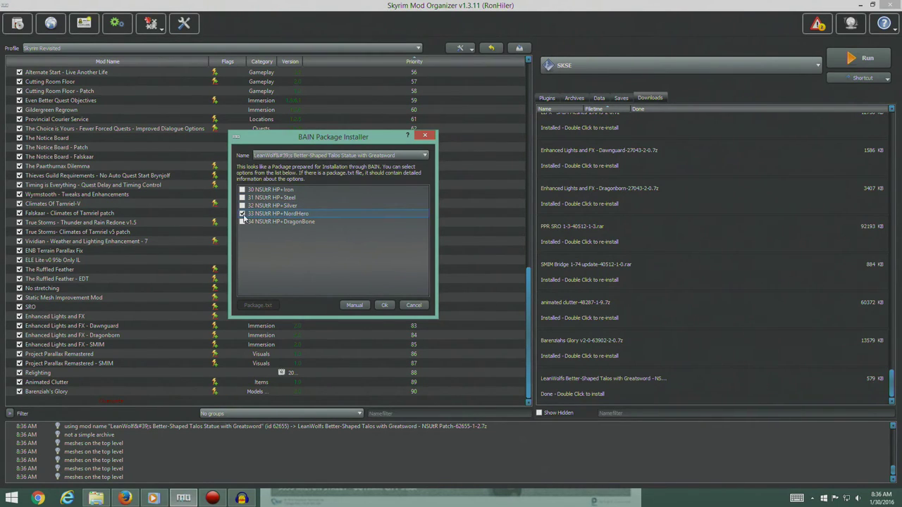
click(97, 498)
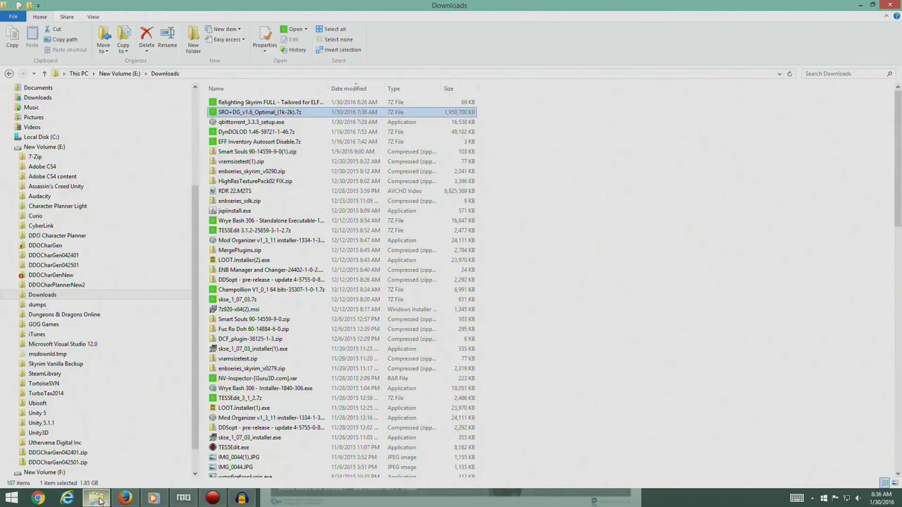
click(99, 500)
click(134, 499)
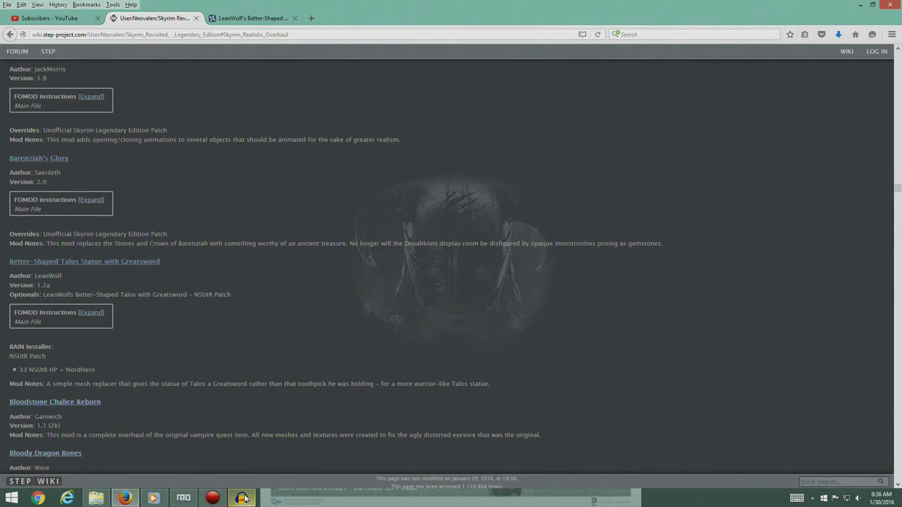
click(183, 498)
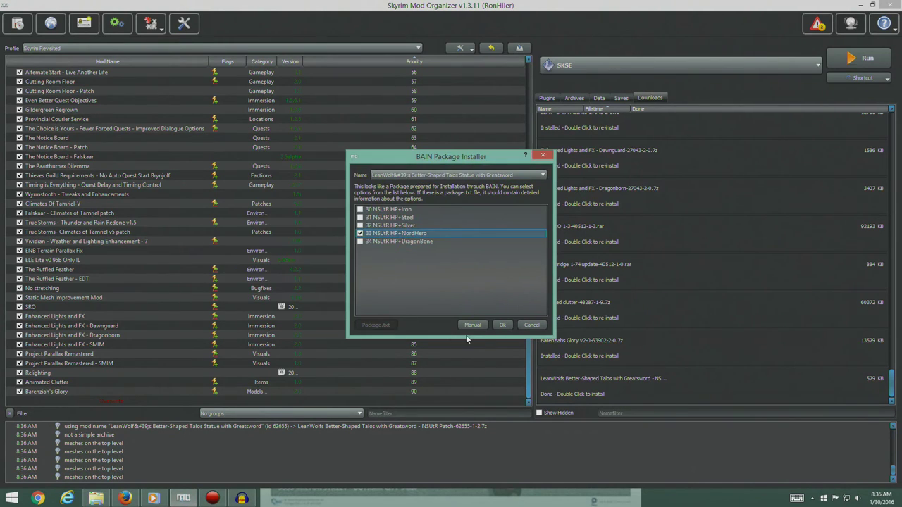
click(503, 325)
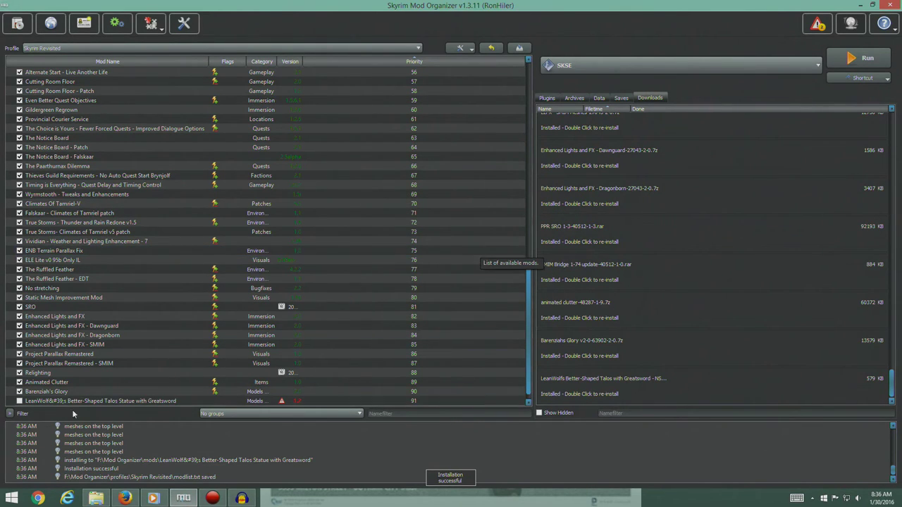
- Enable the newly installed Better-Shaped Talos Statue mod in the mod list
click(547, 98)
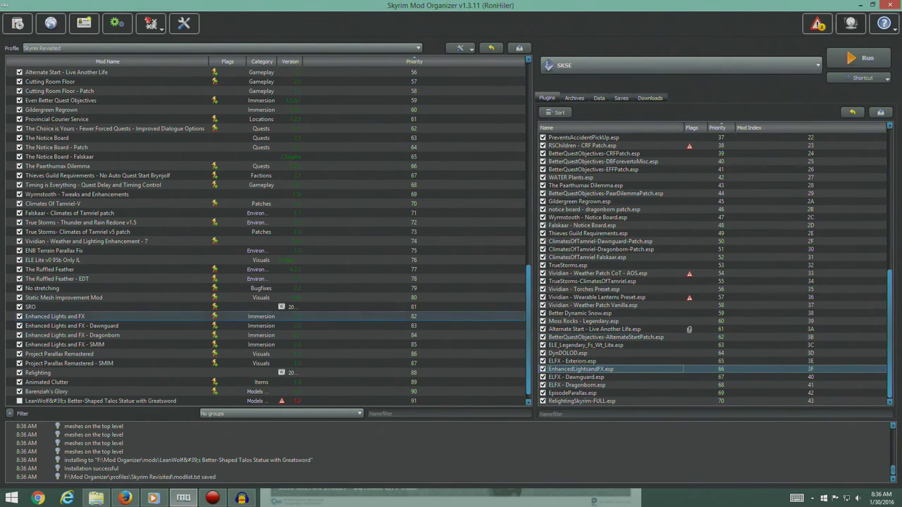
click(26, 401)
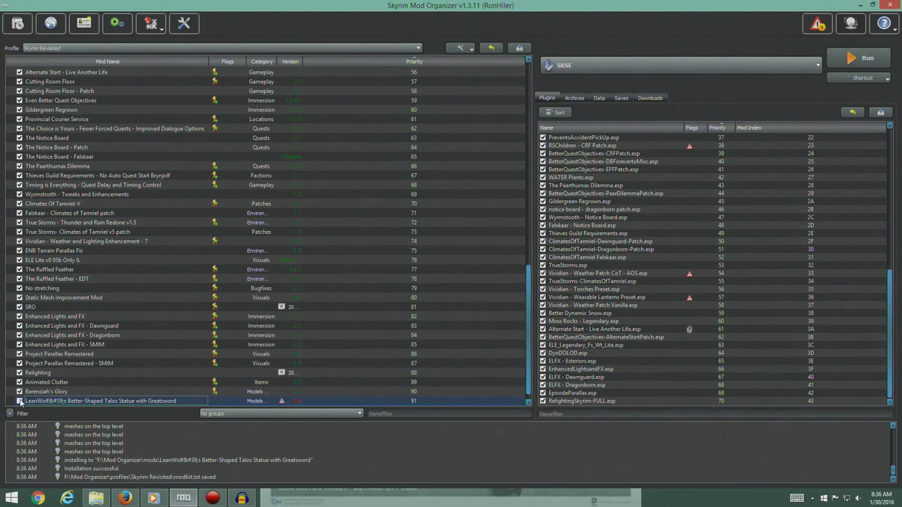
click(19, 401)
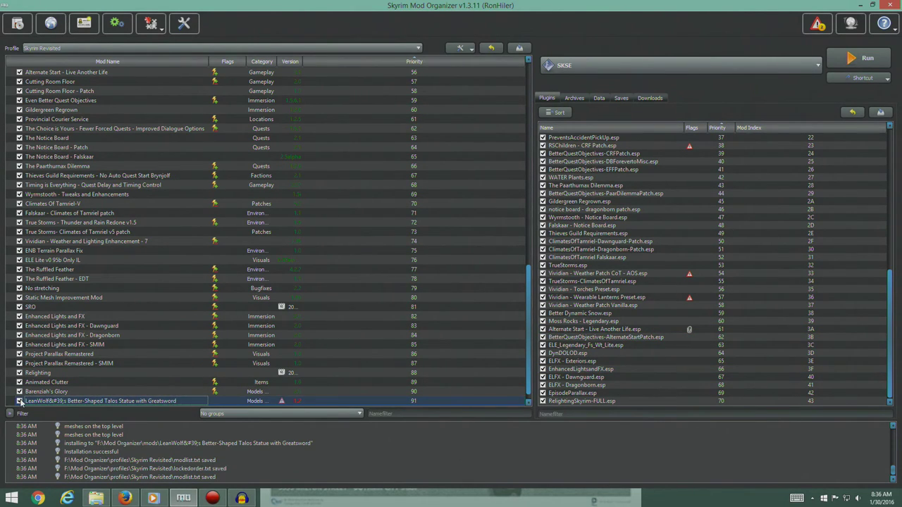
click(613, 368)
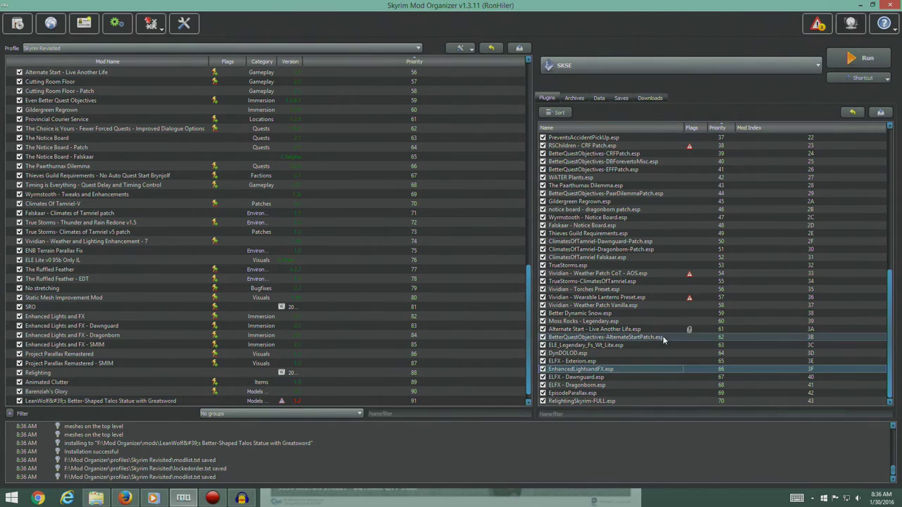
- Ignore the newer-version notice reported for the Talos statue mod
click(299, 404)
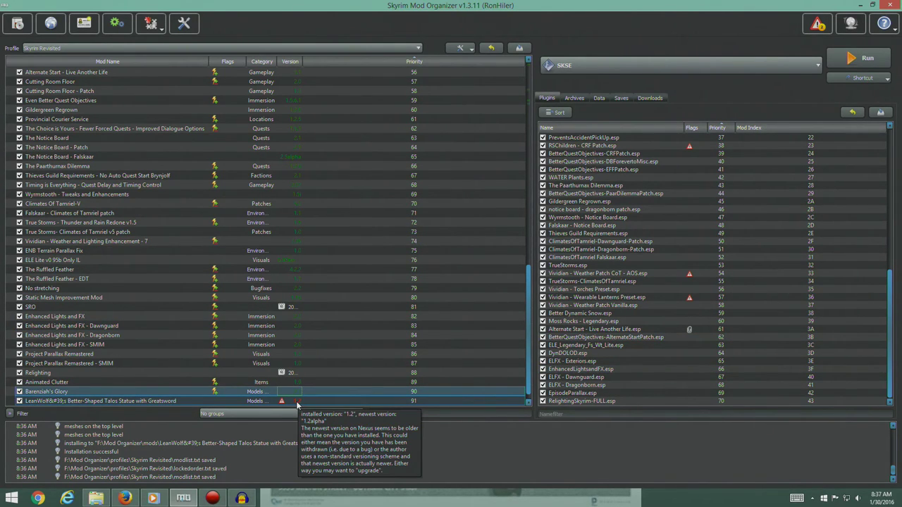
right_click(296, 406)
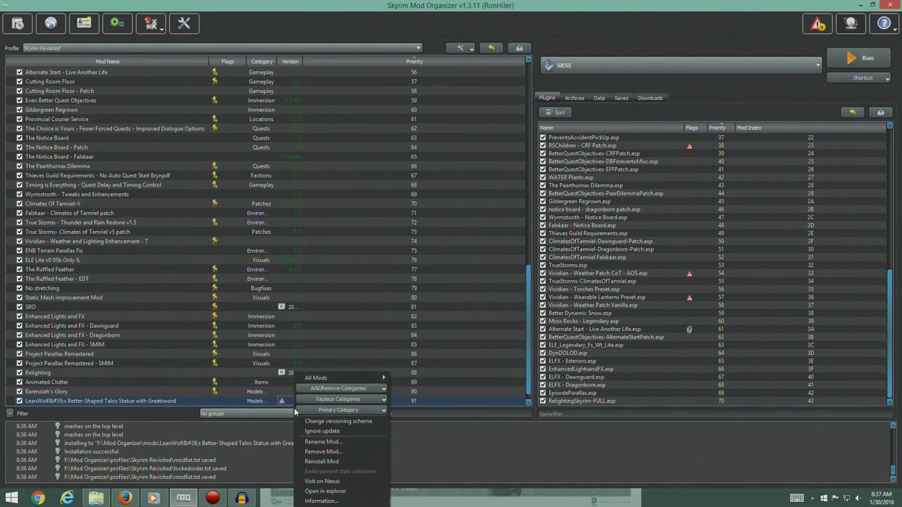
click(335, 430)
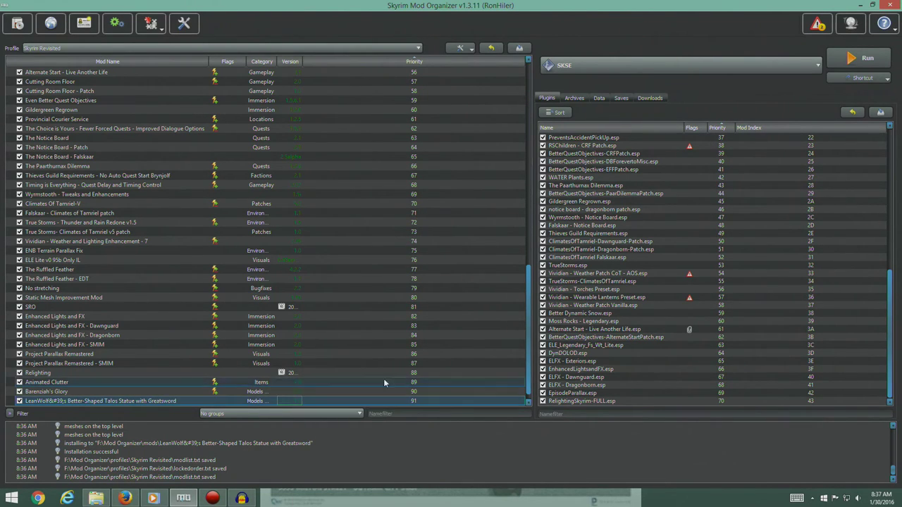
scroll(369, 300, down, 1)
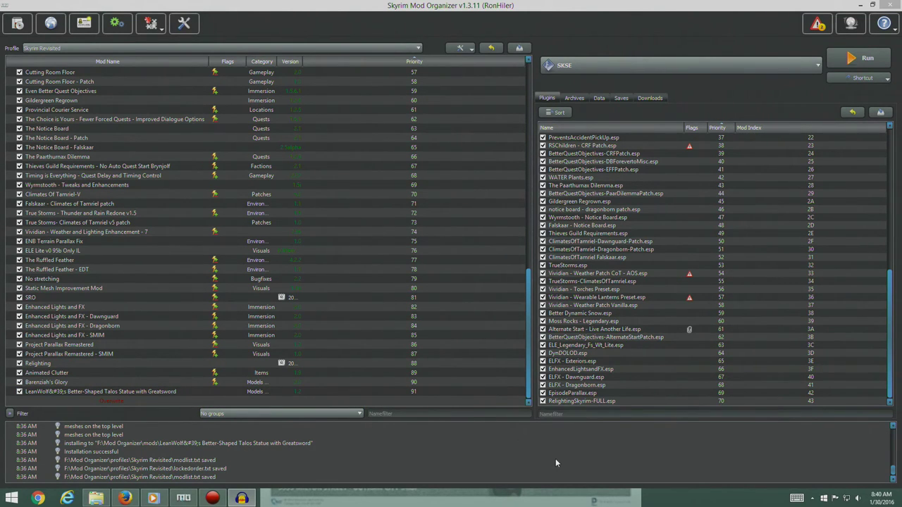
click(817, 65)
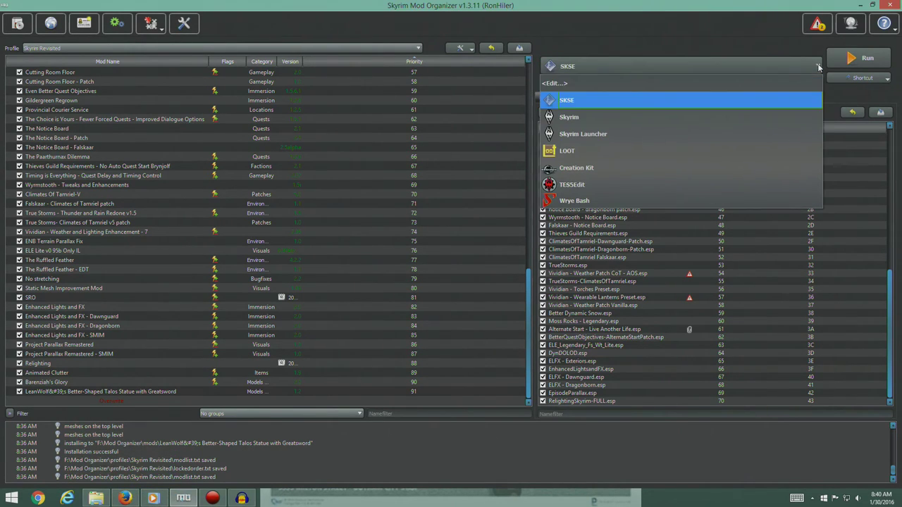
- Run LOOT, sort and apply the load order for the 71 plugins, then close LOOT
click(586, 152)
click(859, 60)
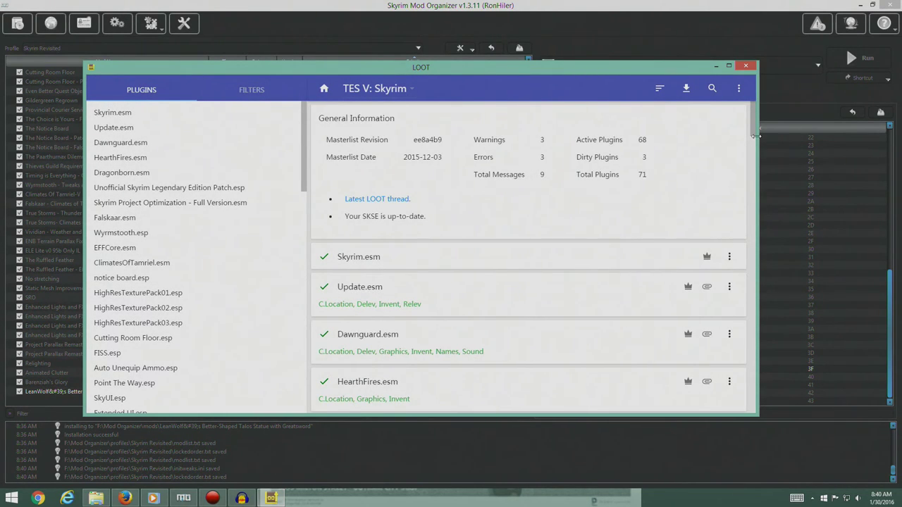
drag(755, 135, 750, 407)
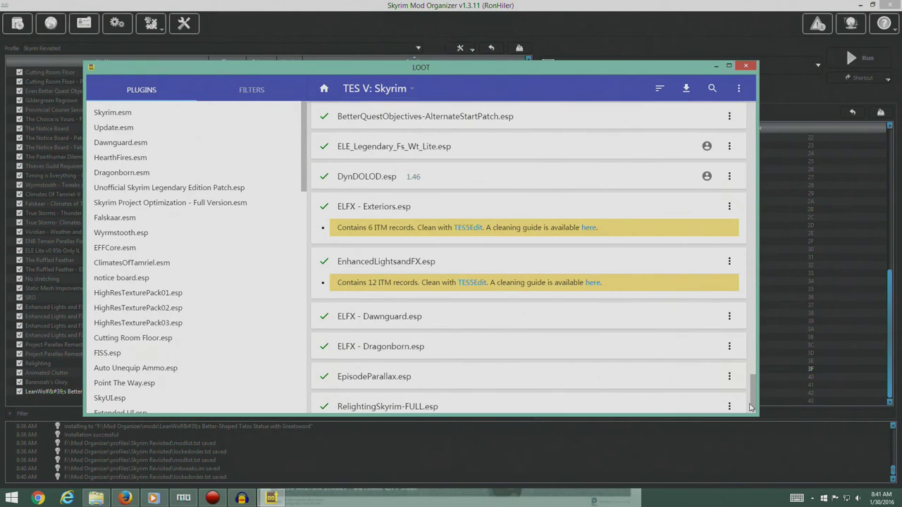
drag(751, 407, 752, 131)
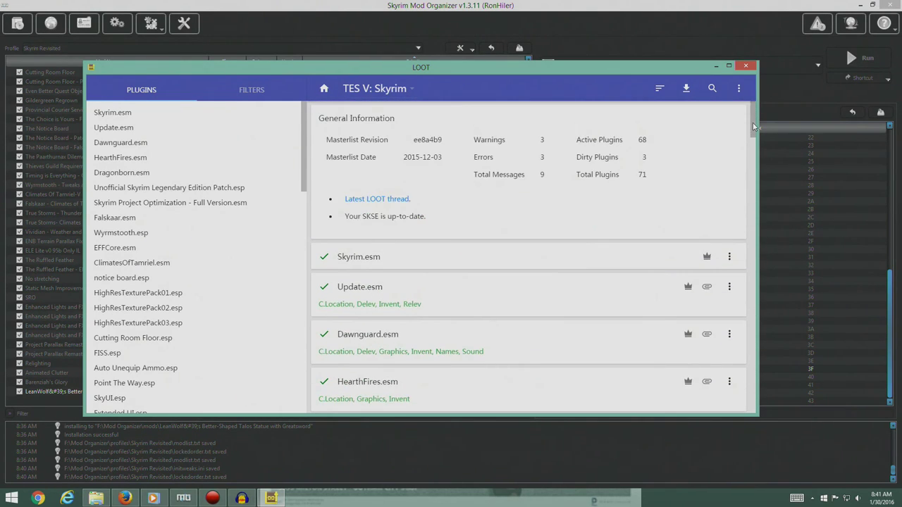
click(659, 88)
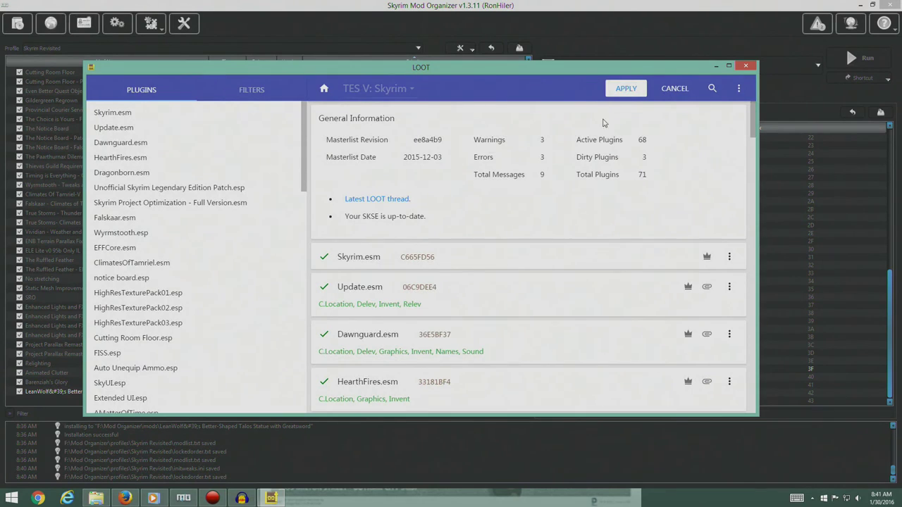
click(624, 90)
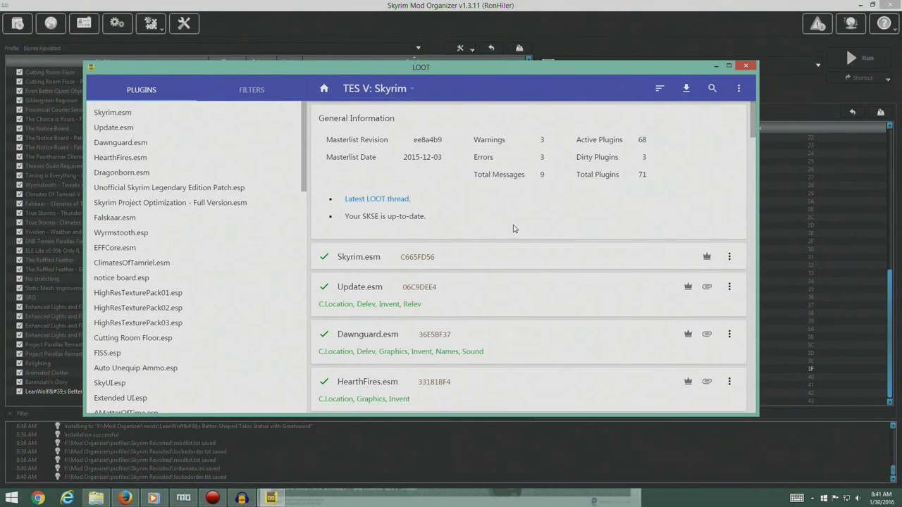
click(749, 67)
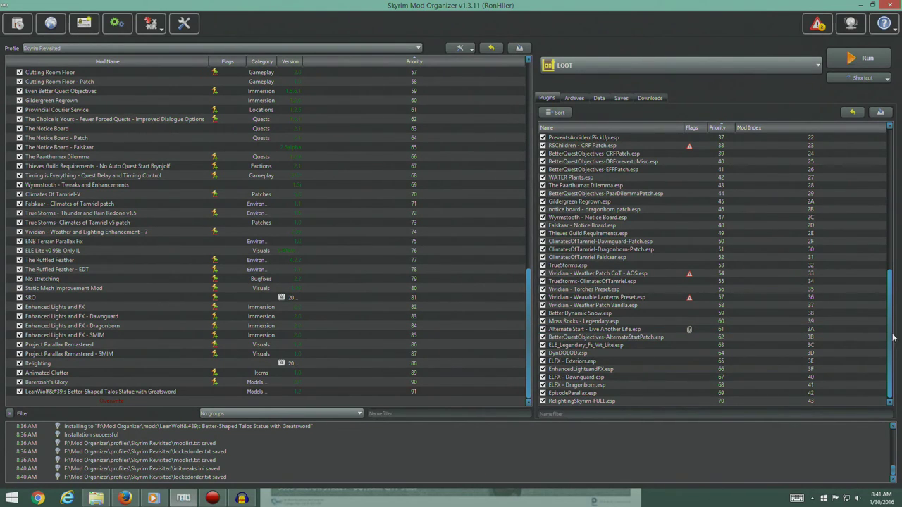
- Review Mod Organizer's list of reported problems
mouse_move(893, 338)
mouse_down()
mouse_move(893, 241)
mouse_move(892, 345)
mouse_up()
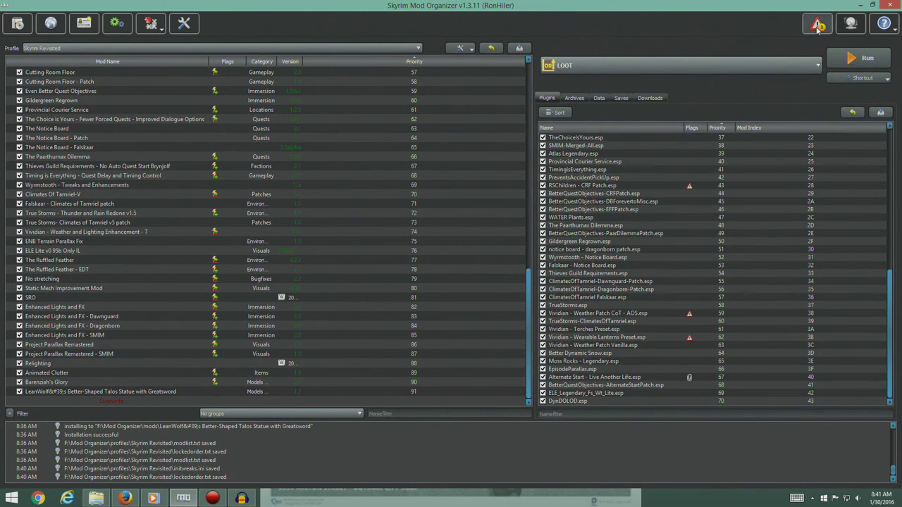
click(818, 23)
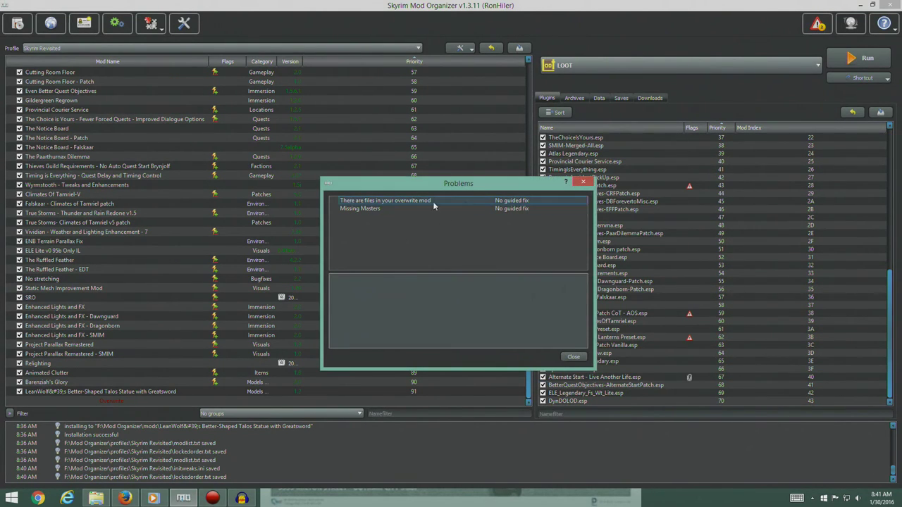
click(573, 356)
- Disable RSChildren - CRF Patch.esp, Vividian - Weather Patch CoT - AOS.esp and Vividian - Wearable Lanterns Preset.esp
click(543, 186)
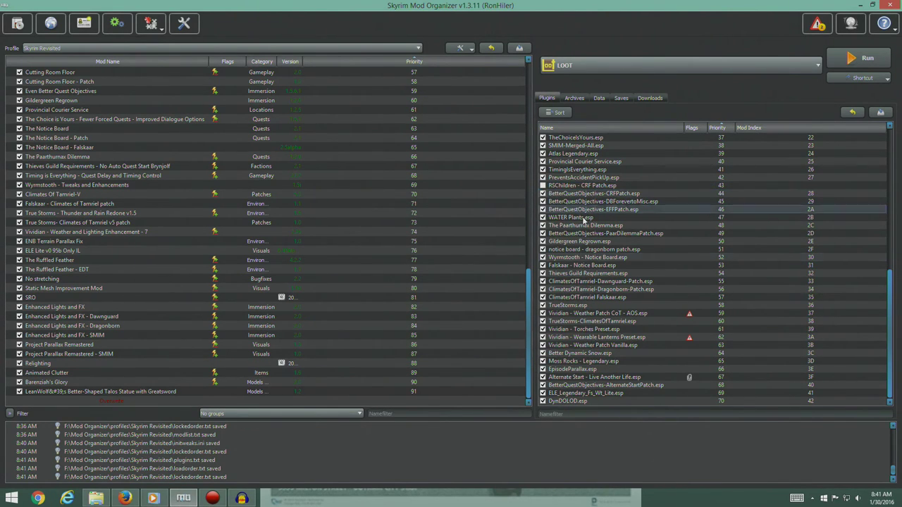
click(543, 313)
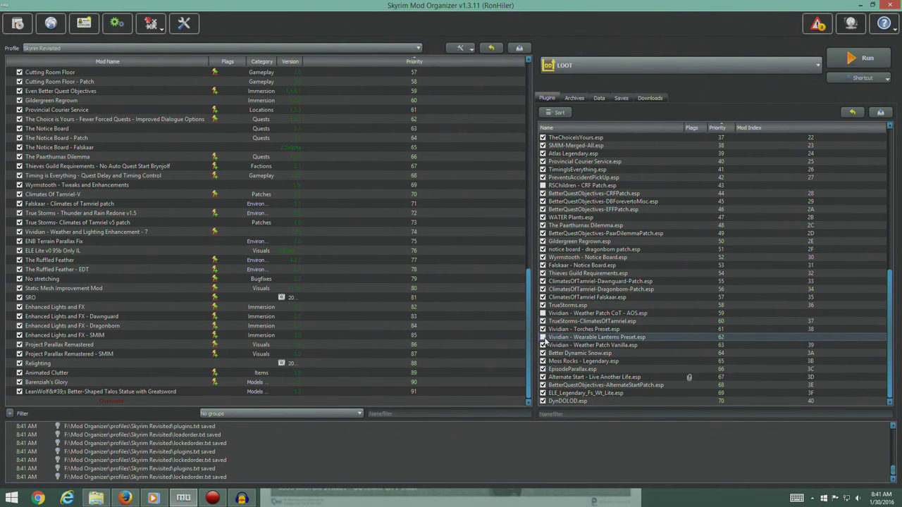
click(542, 338)
drag(891, 328, 899, 310)
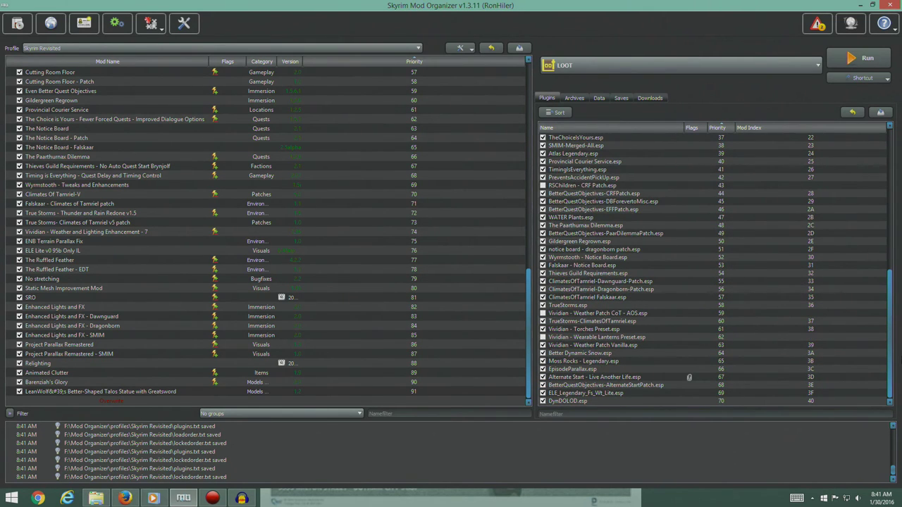
- Recheck the problems report, which now lists only files in the overwrite mod
click(813, 30)
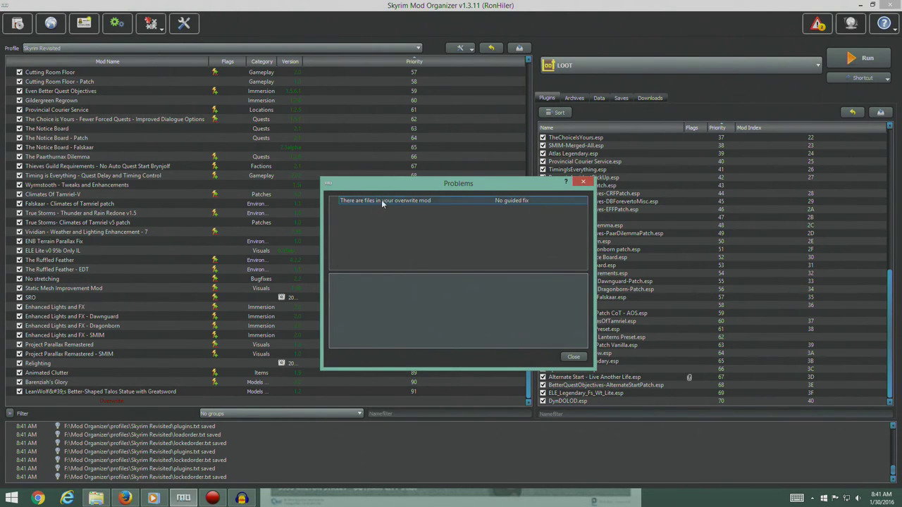
click(574, 358)
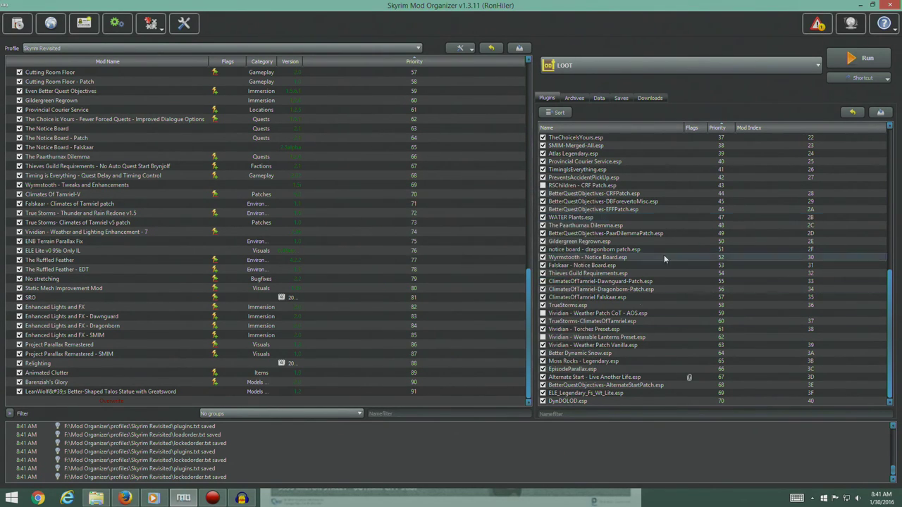
click(816, 66)
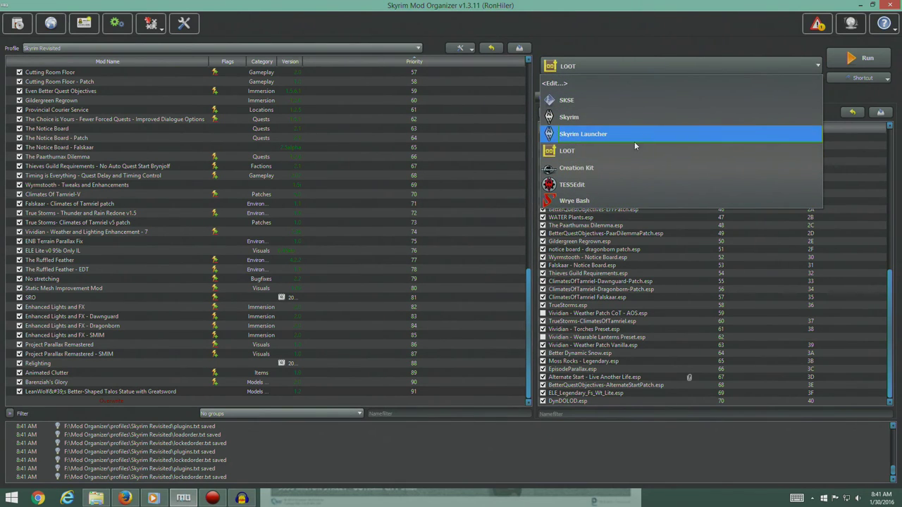
- Launch Skyrim through SKSE and walk toward the rocky path by the river
click(613, 100)
click(858, 59)
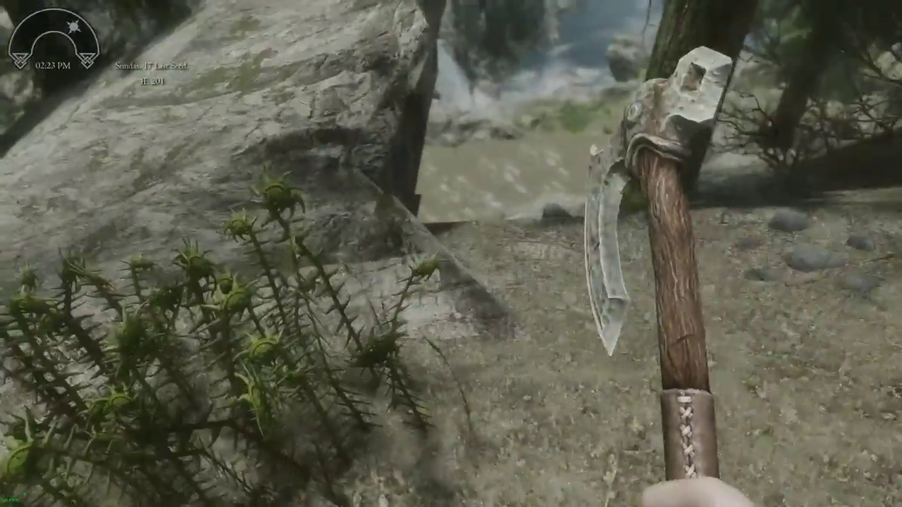
key(w)
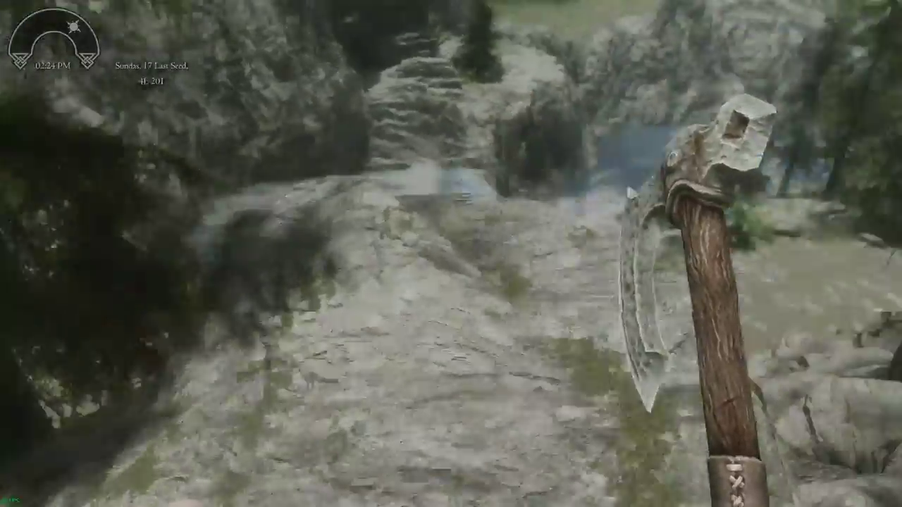
key(w)
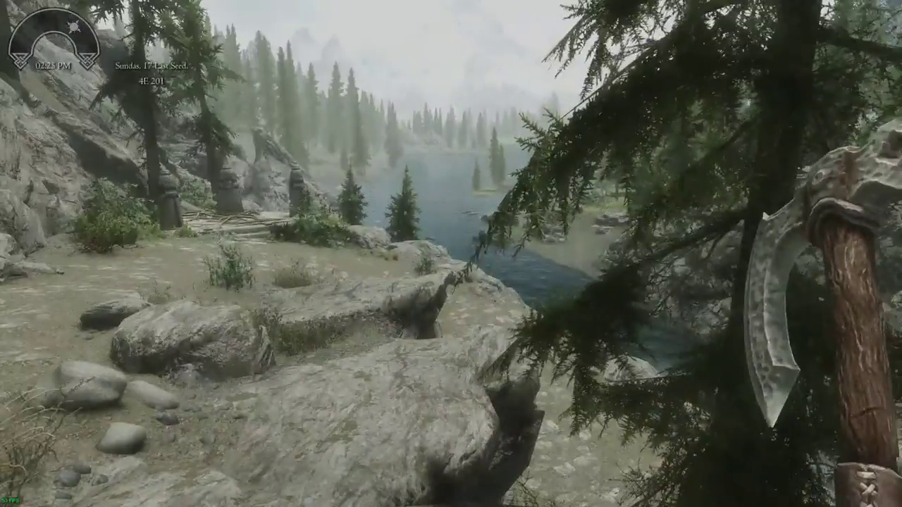
- Quit Skyrim from the system menu to the desktop, confirming the prompt
key(Escape)
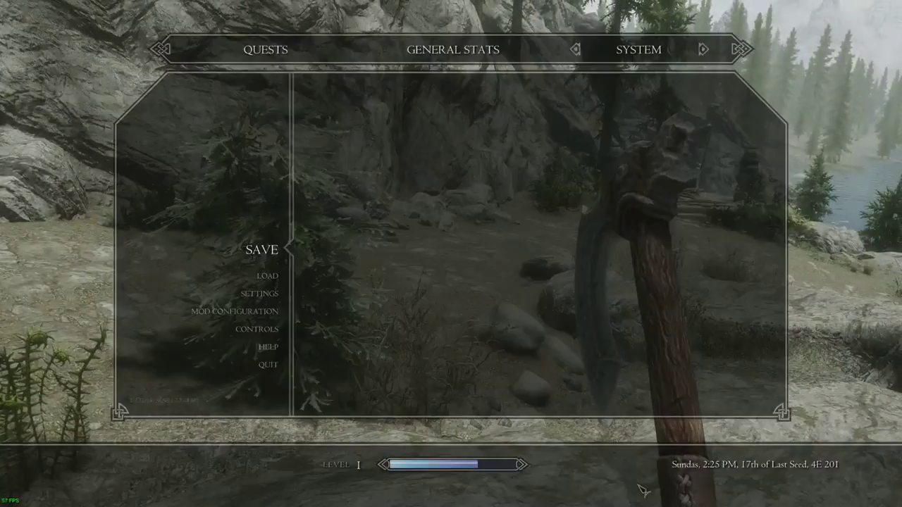
click(267, 365)
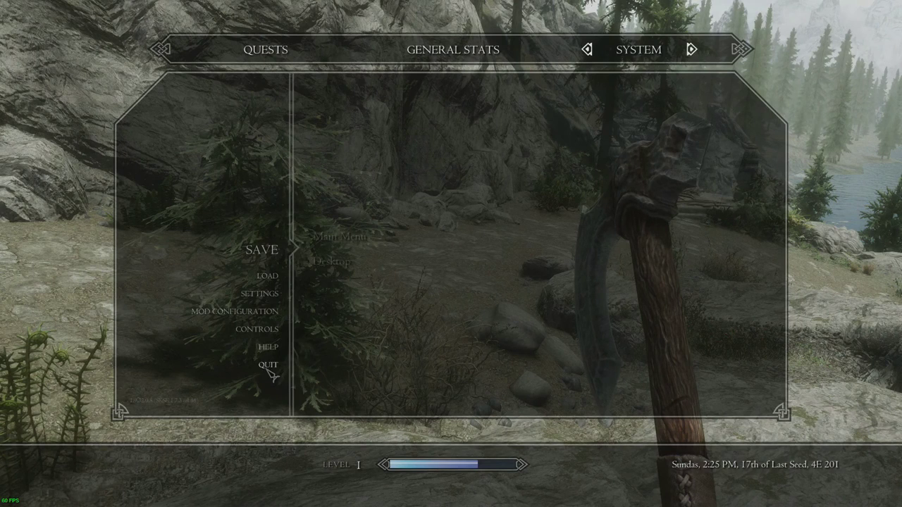
click(331, 268)
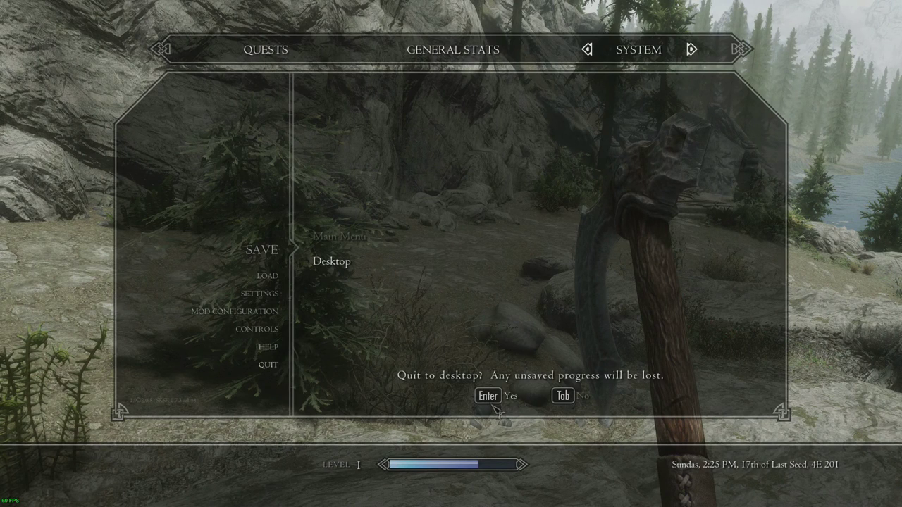
click(493, 404)
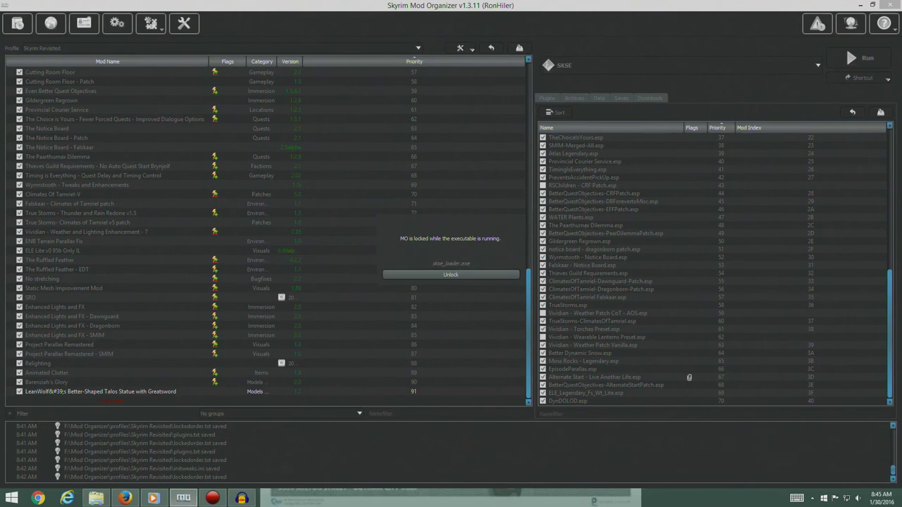